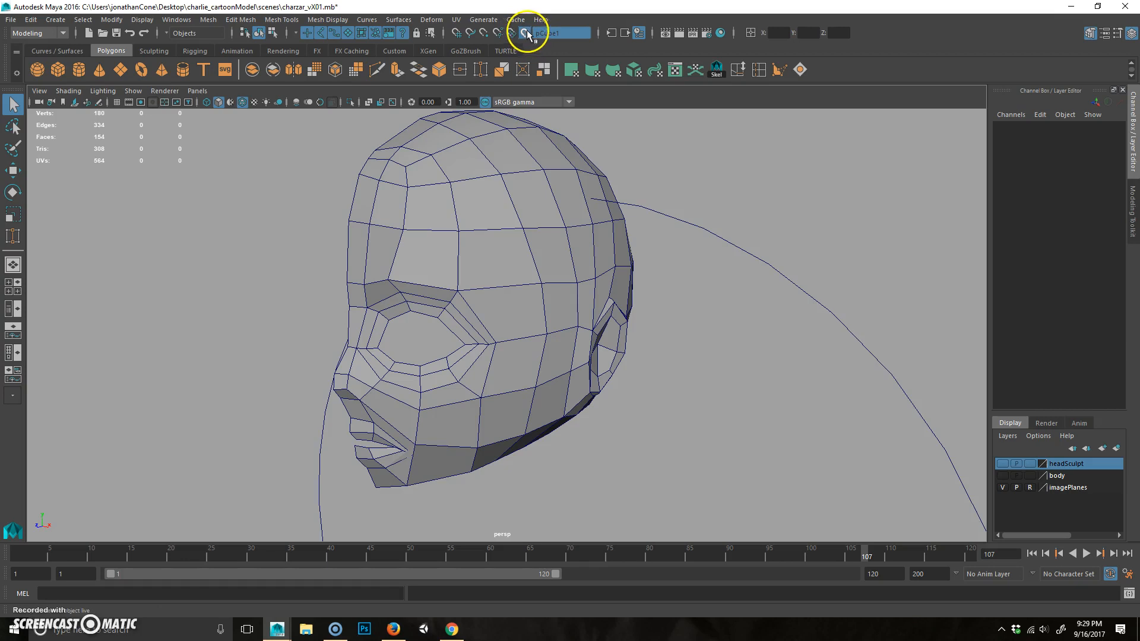
# Turn off the live surface and select the half-head mesh.
pyautogui.click(526, 33)
pyautogui.click(523, 306)
pyautogui.keyDown('alt'); pyautogui.moveTo(523, 306); pyautogui.dragTo(522, 224); pyautogui.keyUp('alt')
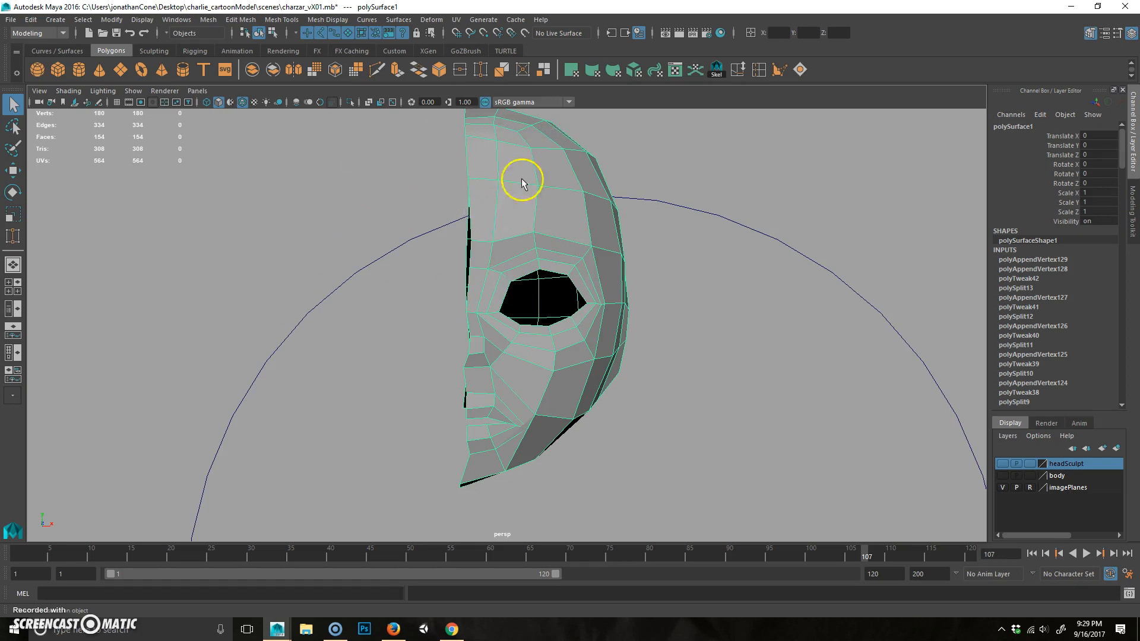
pyautogui.keyDown('alt'); pyautogui.moveTo(522, 183); pyautogui.dragTo(492, 252); pyautogui.keyUp('alt')
pyautogui.hotkey('ctrl', 'd')
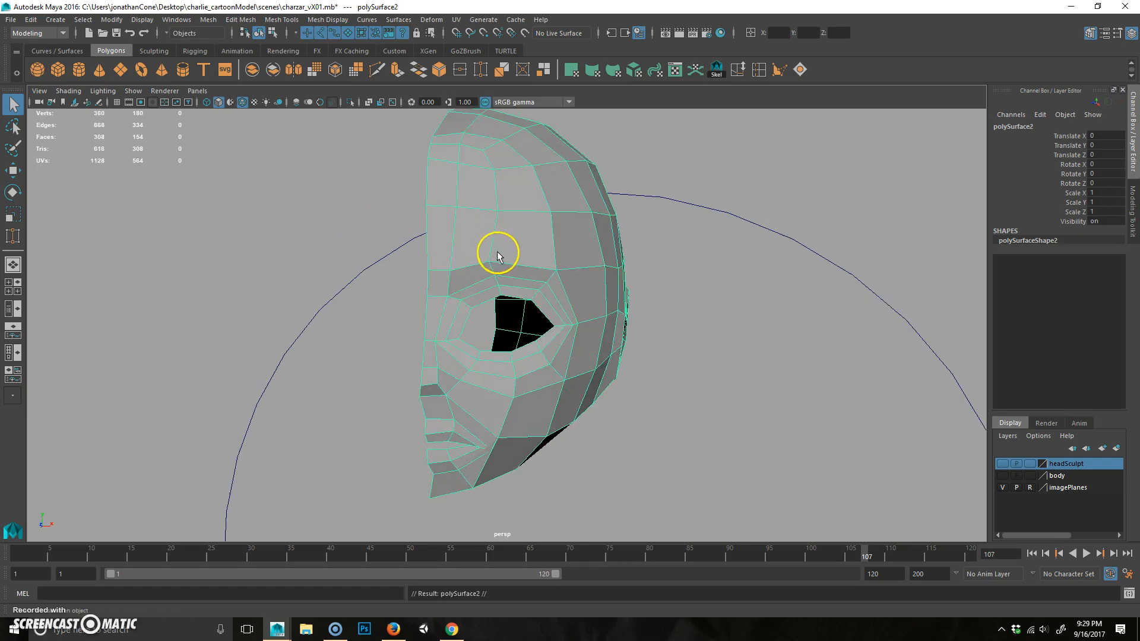
pyautogui.hotkey('ctrl', 'z')
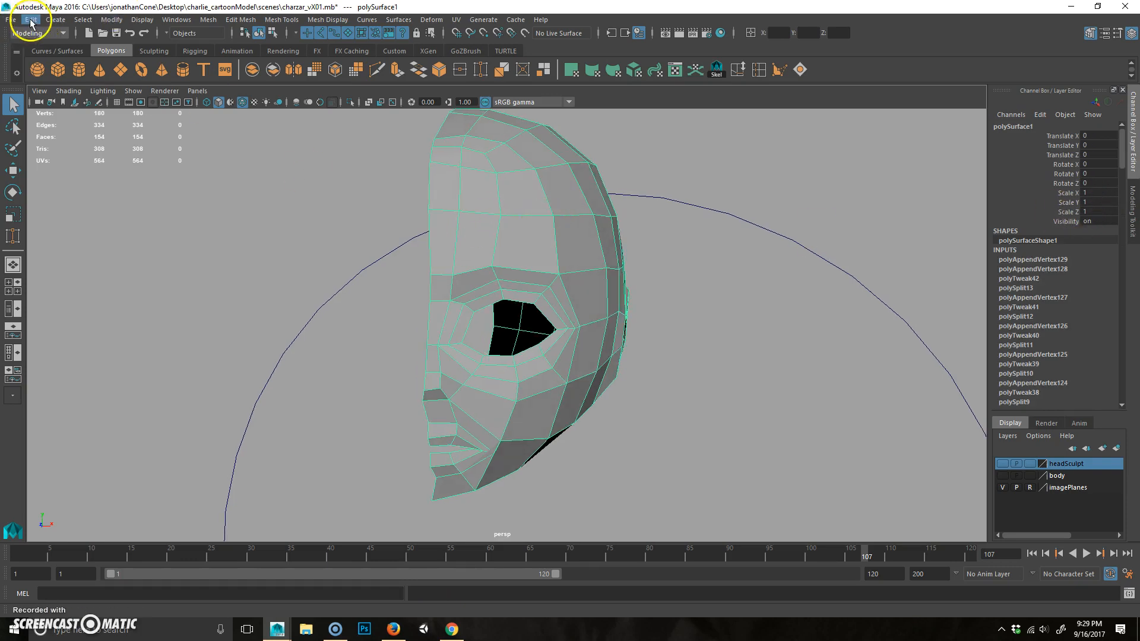
# Create one instance of the half head with Duplicate Special, grouped under the same parent.
pyautogui.click(31, 21)
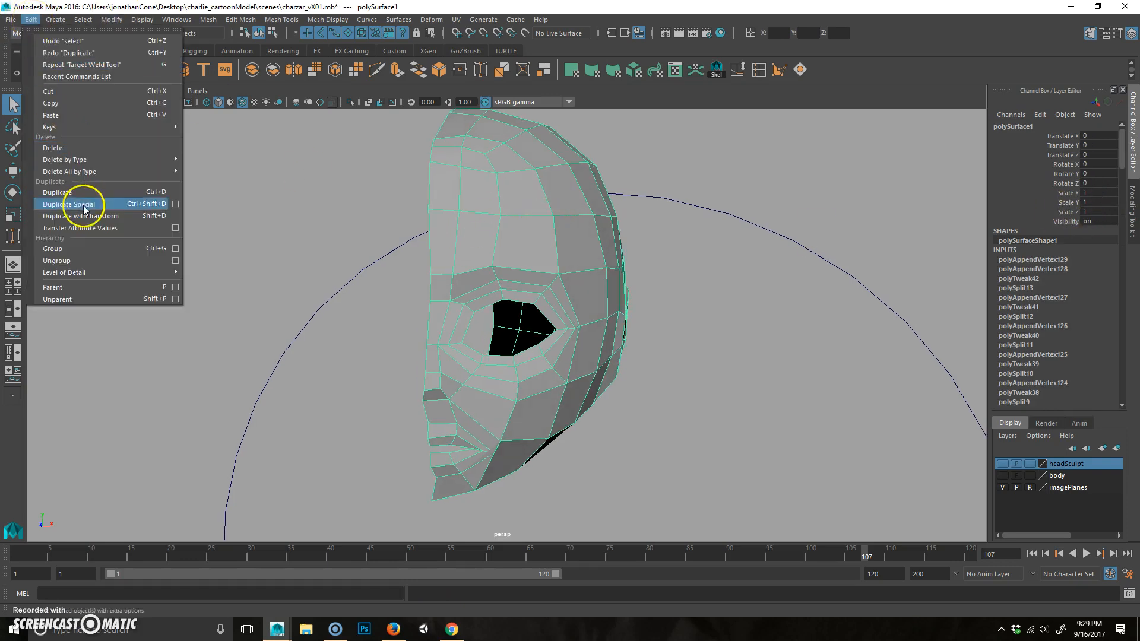
pyautogui.click(175, 204)
pyautogui.moveTo(920, 180); pyautogui.dragTo(750, 165)
pyautogui.click(658, 192)
pyautogui.click(692, 219)
pyautogui.click(775, 370)
# Move one of the instanced head halves aside and try moving a brow vertex to test the link.
pyautogui.keyDown('alt'); pyautogui.moveTo(497, 340); pyautogui.dragTo(465, 315); pyautogui.keyUp('alt')
pyautogui.press('w')
pyautogui.keyDown('alt'); pyautogui.moveTo(540, 320); pyautogui.dragTo(300, 349); pyautogui.keyUp('alt')
pyautogui.press('F9')
pyautogui.click(462, 278)
pyautogui.moveTo(451, 278); pyautogui.dragTo(491, 265)
pyautogui.hotkey('ctrl', 'z')
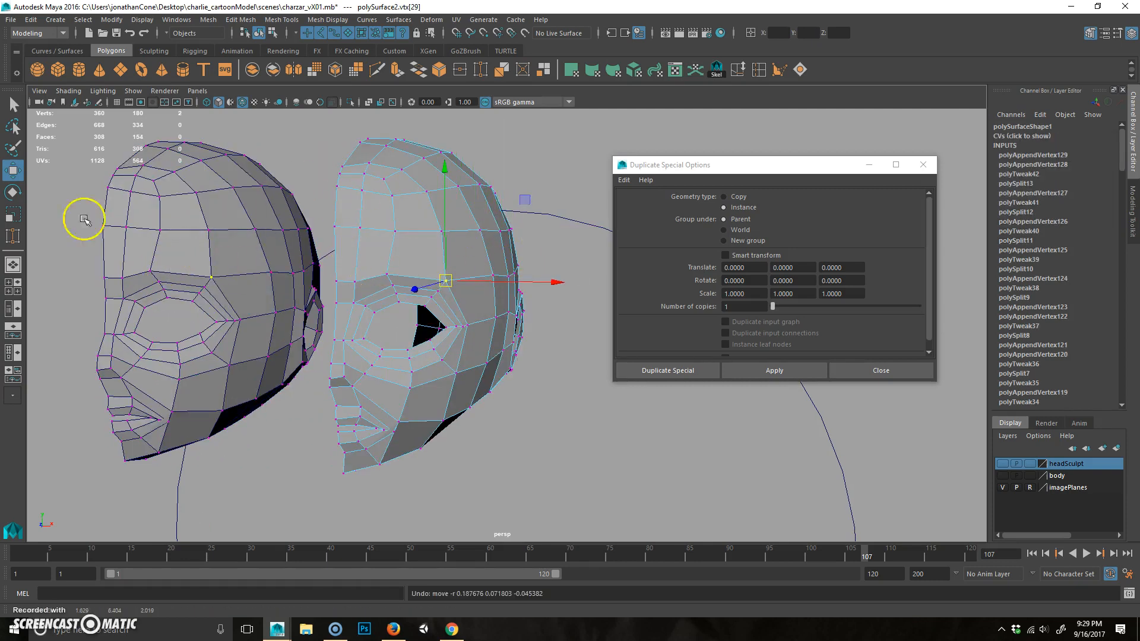
# Delete the offset test half and create a mirrored instance of the remaining half head with an X scale of -1.
pyautogui.click(284, 291)
pyautogui.press('Delete')
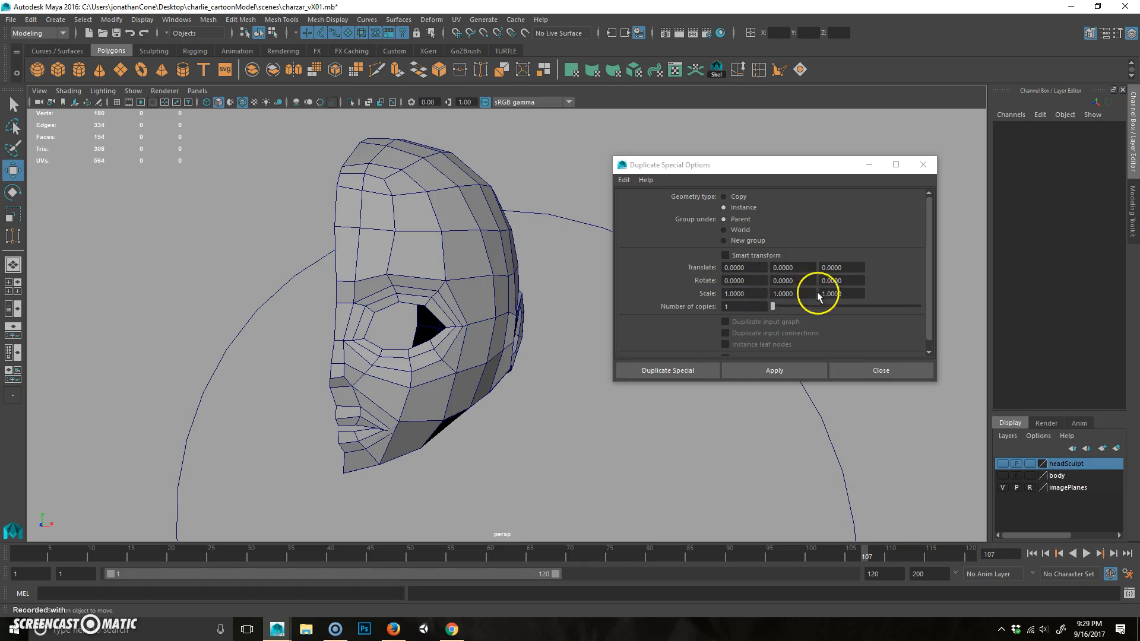
pyautogui.doubleClick(739, 293)
pyautogui.write('-1')
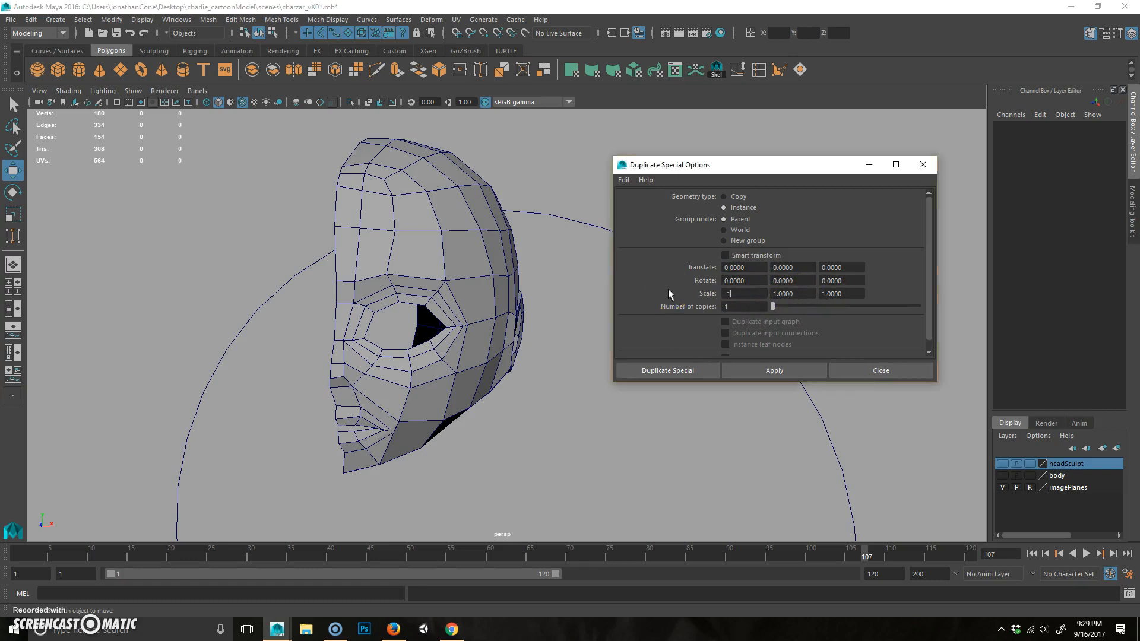
pyautogui.click(412, 232)
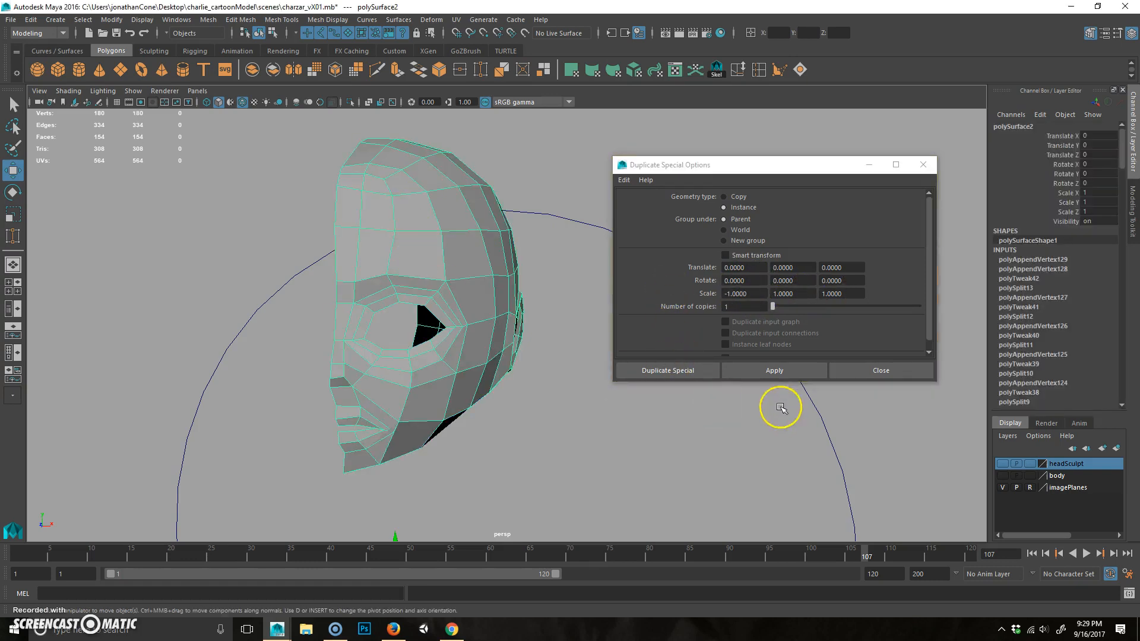
pyautogui.click(697, 369)
# Examine the centre seam between the two head halves from the forehead to the mouth and chin.
pyautogui.keyDown('alt'); pyautogui.moveTo(410, 410); pyautogui.dragTo(482, 405); pyautogui.keyUp('alt')
pyautogui.click(424, 264)
pyautogui.keyDown('alt'); pyautogui.moveTo(510, 319); pyautogui.dragTo(413, 296, button='right'); pyautogui.keyUp('alt')
pyautogui.keyDown('alt'); pyautogui.moveTo(461, 300); pyautogui.dragTo(556, 311); pyautogui.keyUp('alt')
pyautogui.keyDown('alt'); pyautogui.moveTo(312, 327); pyautogui.dragTo(279, 327); pyautogui.keyUp('alt')
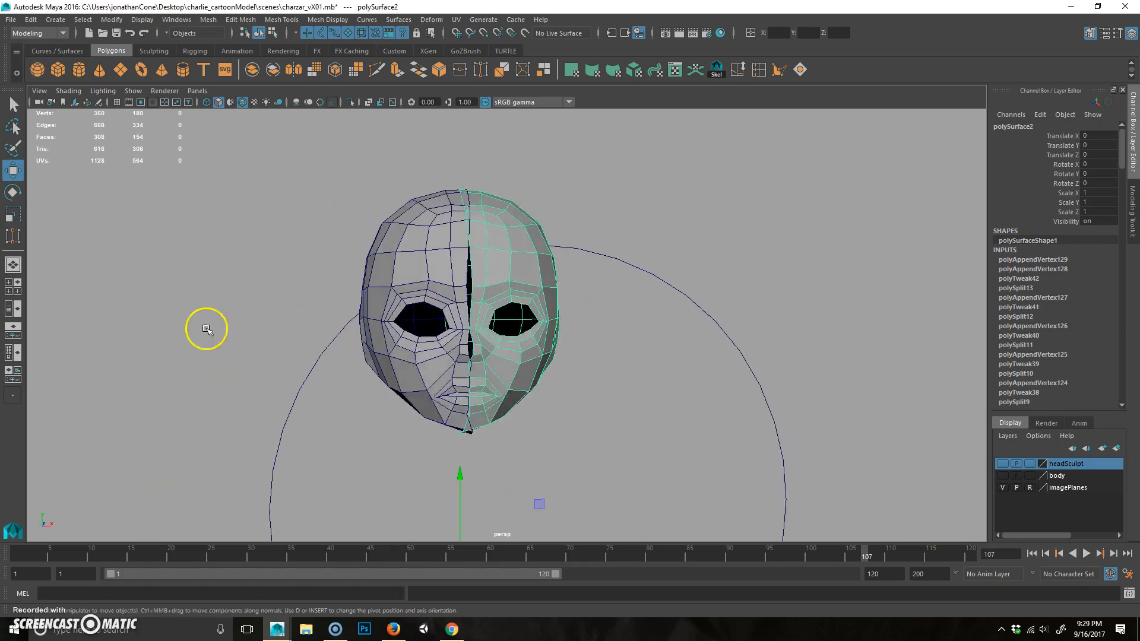
pyautogui.keyDown('alt'); pyautogui.moveTo(280, 326); pyautogui.dragTo(471, 344, button='right'); pyautogui.keyUp('alt')
pyautogui.keyDown('alt'); pyautogui.moveTo(471, 344); pyautogui.dragTo(474, 348); pyautogui.keyUp('alt')
pyautogui.moveTo(544, 289); pyautogui.dragTo(496, 297, button='right')
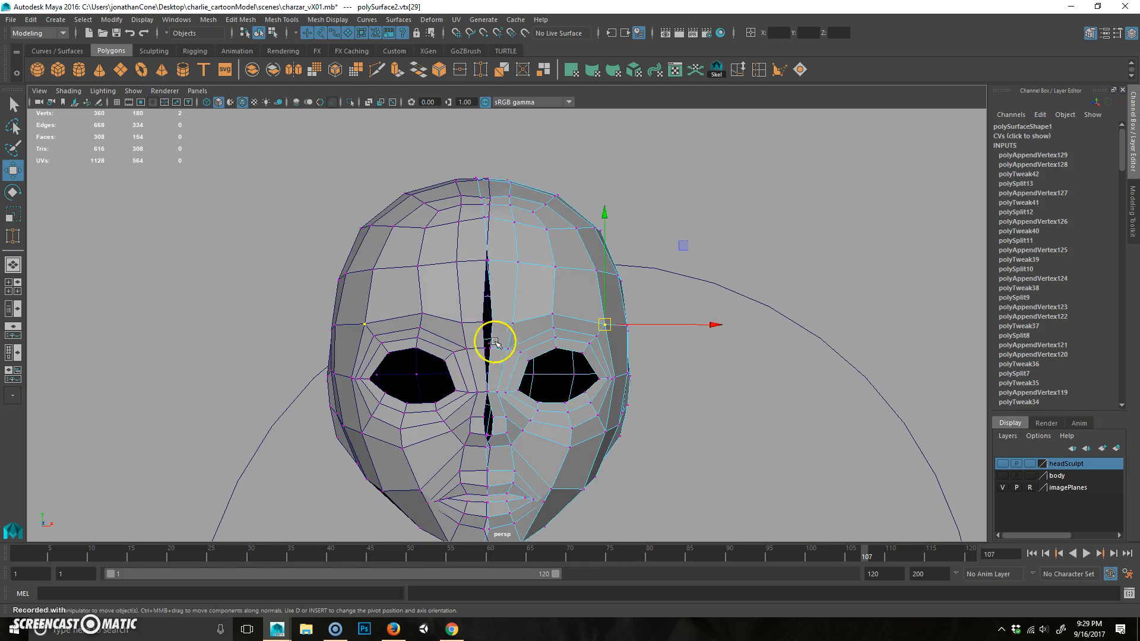
pyautogui.keyDown('alt'); pyautogui.moveTo(588, 372); pyautogui.dragTo(574, 392, button='right'); pyautogui.keyUp('alt')
pyautogui.keyDown('alt'); pyautogui.moveTo(574, 392); pyautogui.dragTo(536, 321, button='middle'); pyautogui.keyUp('alt')
pyautogui.keyDown('alt'); pyautogui.moveTo(536, 322); pyautogui.dragTo(418, 291); pyautogui.keyUp('alt')
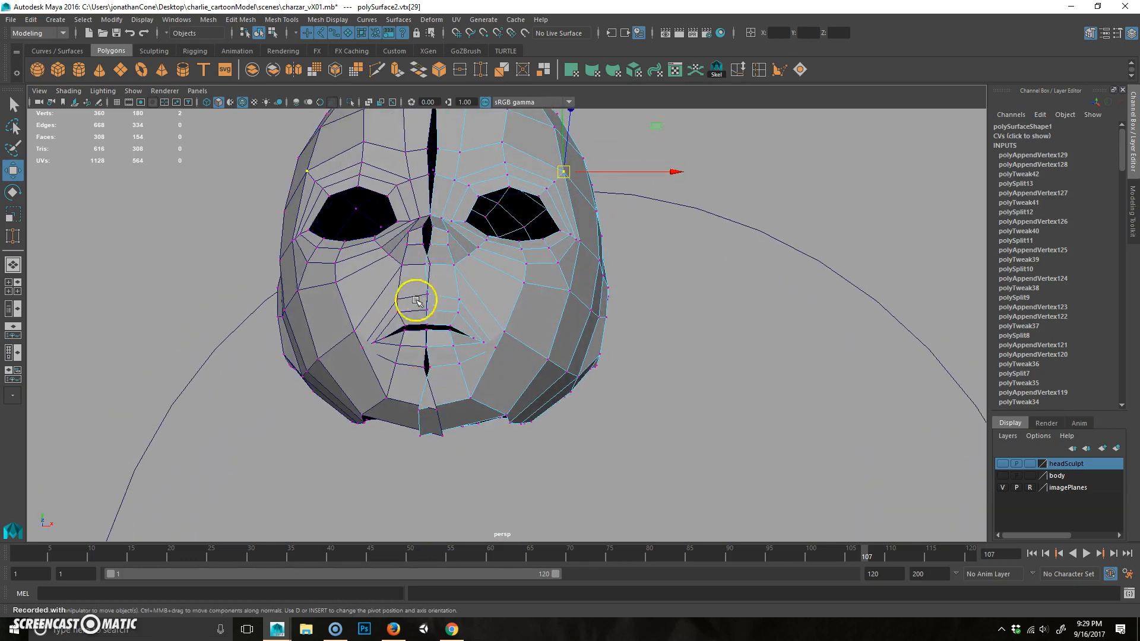
pyautogui.keyDown('alt'); pyautogui.moveTo(423, 416); pyautogui.dragTo(474, 262); pyautogui.keyUp('alt')
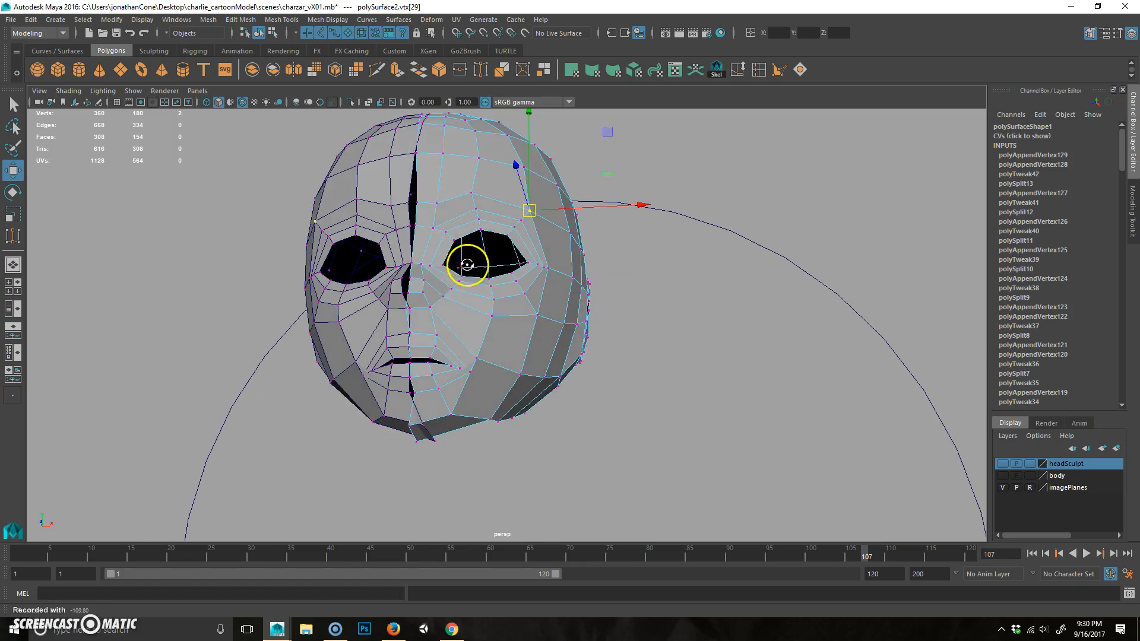
pyautogui.keyDown('alt'); pyautogui.moveTo(422, 219); pyautogui.dragTo(435, 246); pyautogui.keyUp('alt')
# Compare both head halves with the front reference drawing and examine the seam over the crown.
pyautogui.press('space')
pyautogui.scroll(-5, 351, 417)
pyautogui.press('space')
pyautogui.scroll(-3, 416, 297)
pyautogui.keyDown('alt'); pyautogui.moveTo(471, 264); pyautogui.dragTo(466, 325, button='middle'); pyautogui.keyUp('alt')
pyautogui.scroll(3, 476, 291)
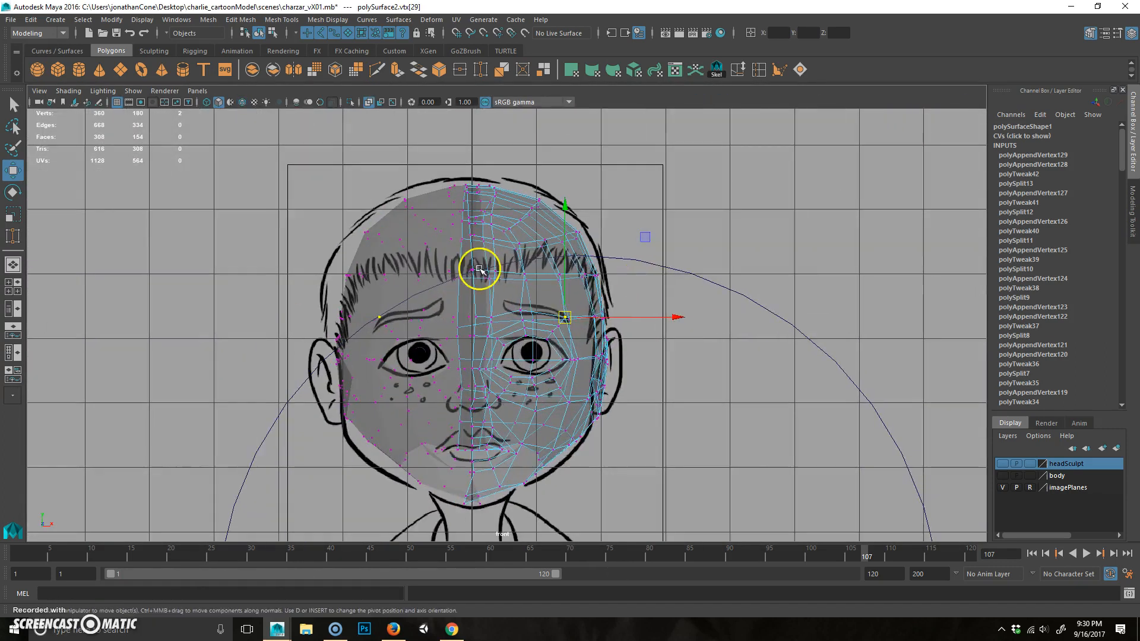
pyautogui.keyDown('alt'); pyautogui.moveTo(443, 256); pyautogui.dragTo(486, 303, button='middle'); pyautogui.keyUp('alt')
pyautogui.scroll(1, 492, 300)
pyautogui.press('space')
pyautogui.press('space')
pyautogui.keyDown('alt'); pyautogui.moveTo(565, 297); pyautogui.dragTo(468, 271); pyautogui.keyUp('alt')
# Select the border edges along the head's centre line, leaving out those of the mouth and neck openings.
pyautogui.press('F8')
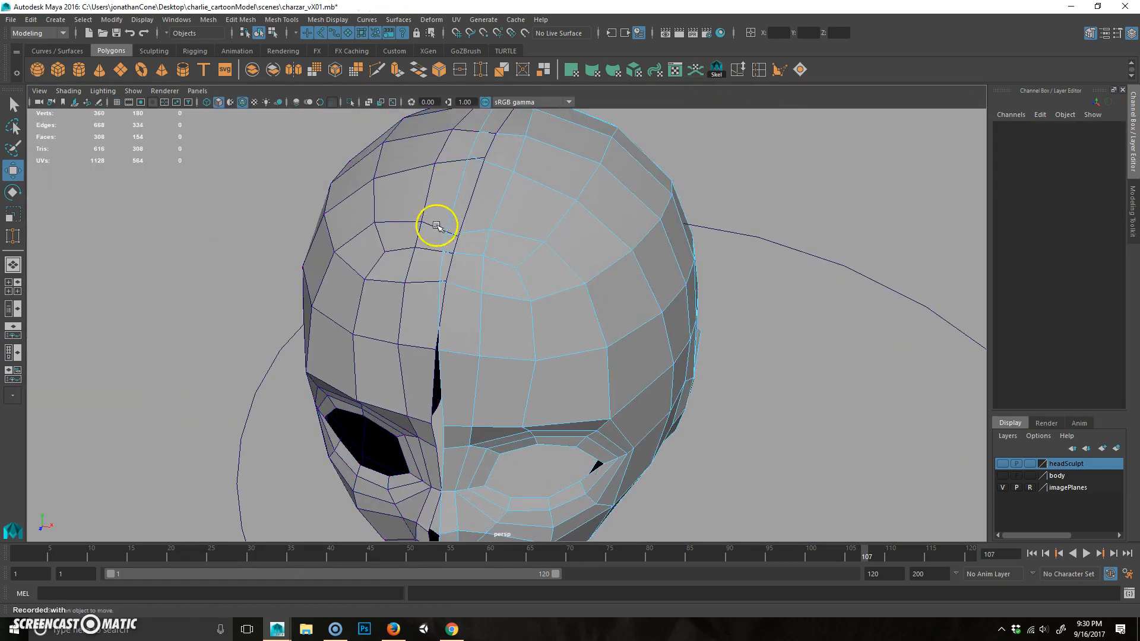
pyautogui.doubleClick(456, 190)
pyautogui.keyDown('alt'); pyautogui.moveTo(458, 185); pyautogui.dragTo(601, 409); pyautogui.keyUp('alt')
pyautogui.keyDown('alt'); pyautogui.moveTo(440, 418); pyautogui.dragTo(556, 407, button='right'); pyautogui.keyUp('alt')
pyautogui.keyDown('alt'); pyautogui.moveTo(556, 408); pyautogui.dragTo(558, 384, button='middle'); pyautogui.keyUp('alt')
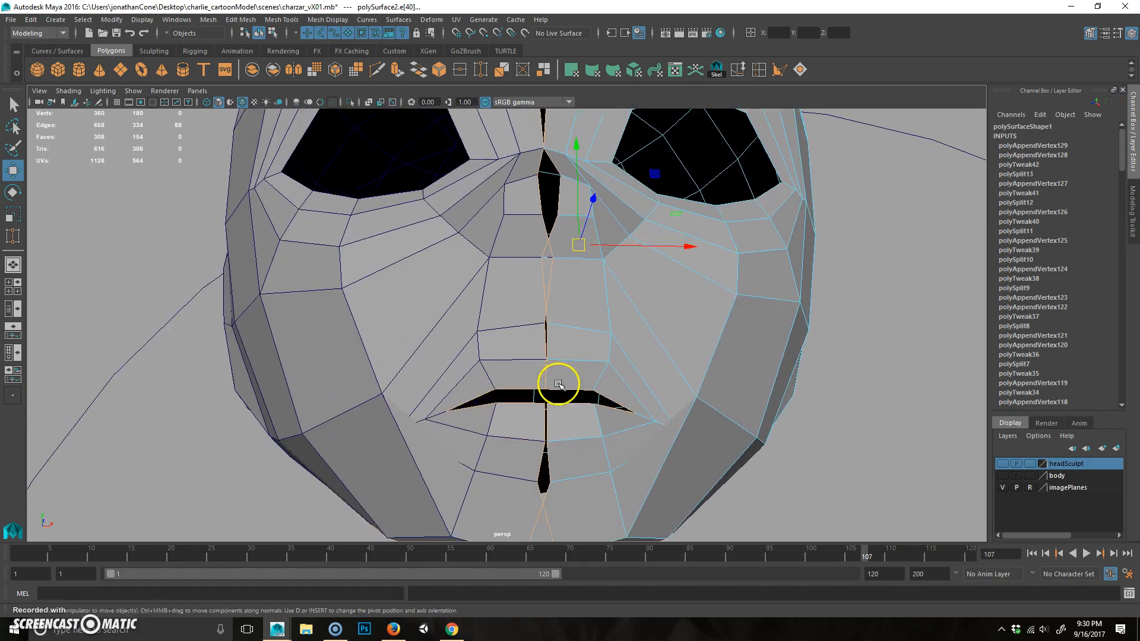
pyautogui.keyDown('alt'); pyautogui.moveTo(558, 385); pyautogui.dragTo(595, 408); pyautogui.keyUp('alt')
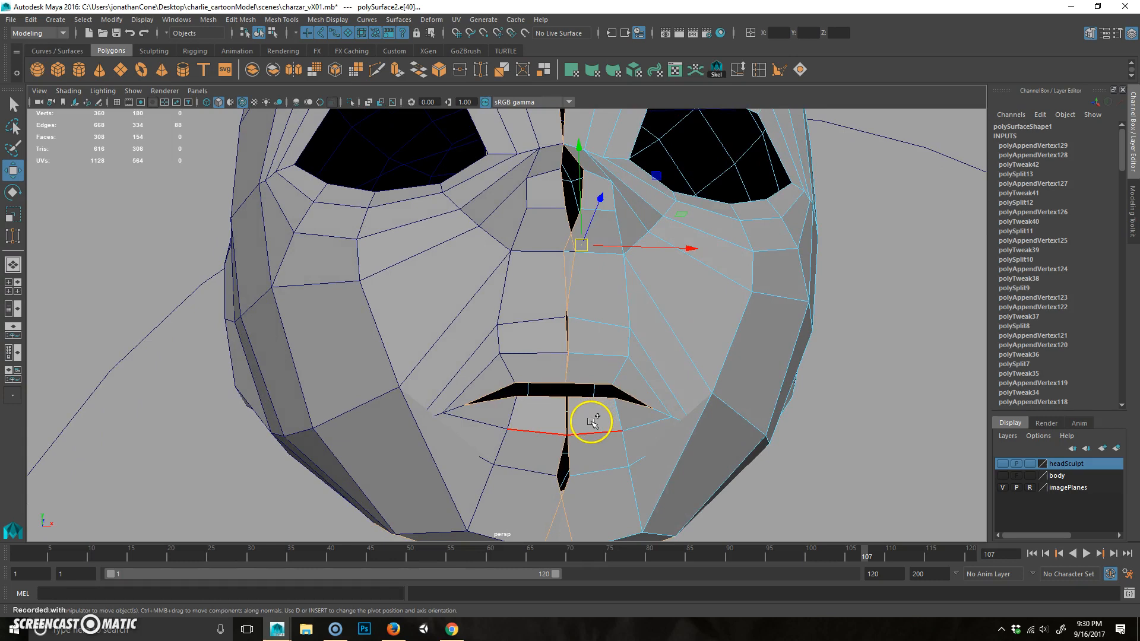
pyautogui.keyDown('ctrl'); pyautogui.moveTo(628, 396); pyautogui.dragTo(661, 372); pyautogui.keyUp('ctrl')
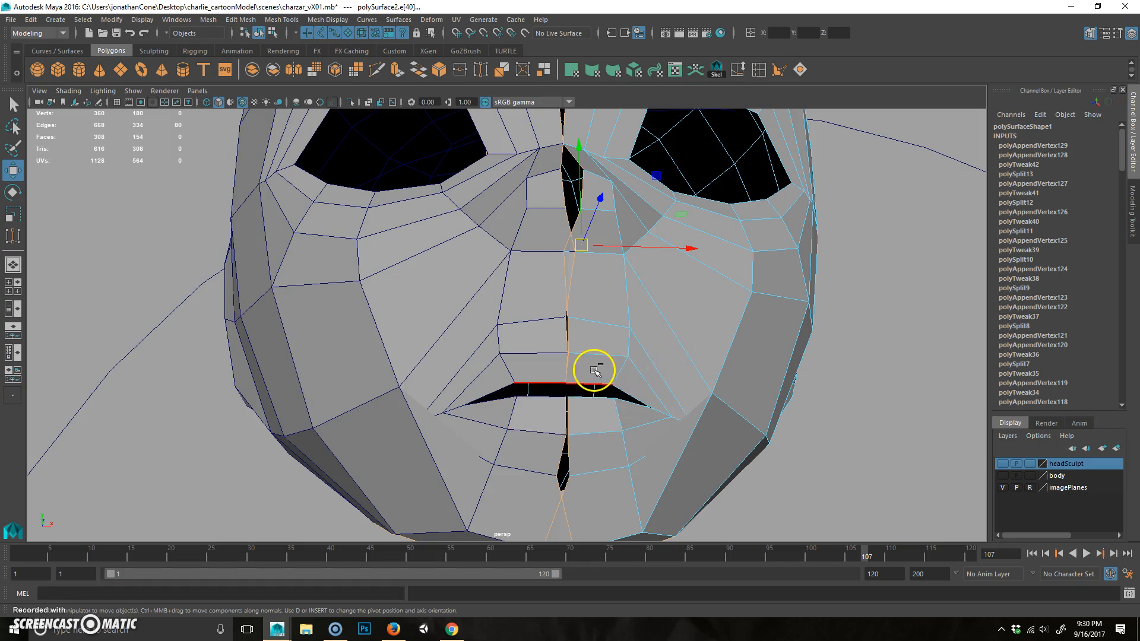
pyautogui.keyDown('alt'); pyautogui.moveTo(626, 479); pyautogui.dragTo(693, 394); pyautogui.keyUp('alt')
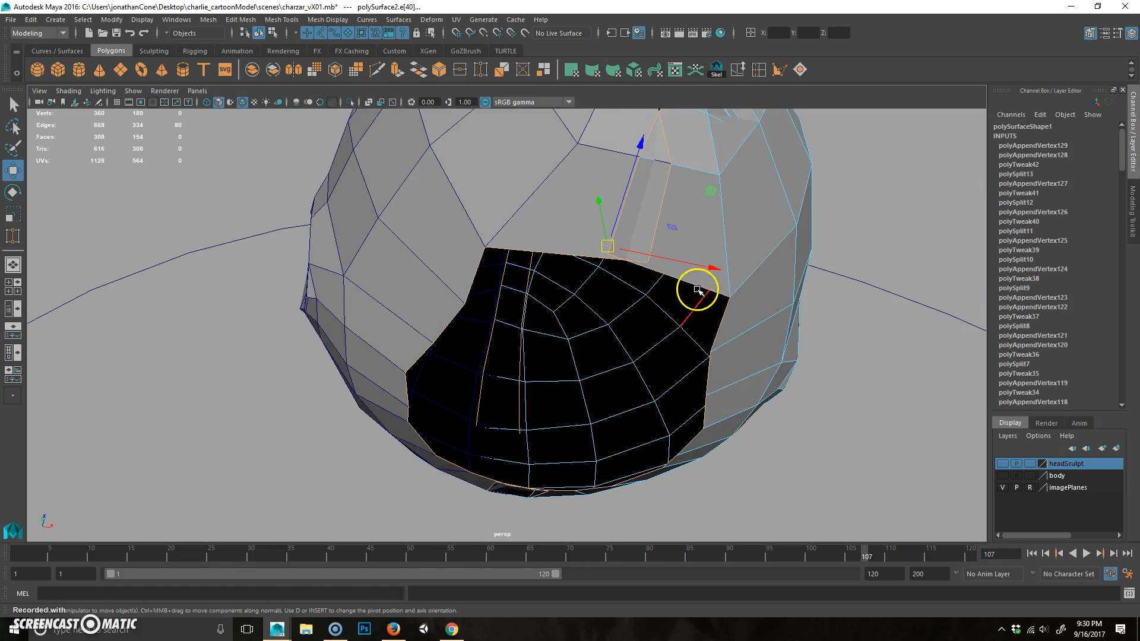
pyautogui.keyDown('alt'); pyautogui.moveTo(763, 509); pyautogui.dragTo(547, 308); pyautogui.keyUp('alt')
pyautogui.keyDown('alt'); pyautogui.moveTo(547, 308); pyautogui.dragTo(786, 273, button='right'); pyautogui.keyUp('alt')
pyautogui.keyDown('ctrl'); pyautogui.click(722, 221); pyautogui.keyUp('ctrl')
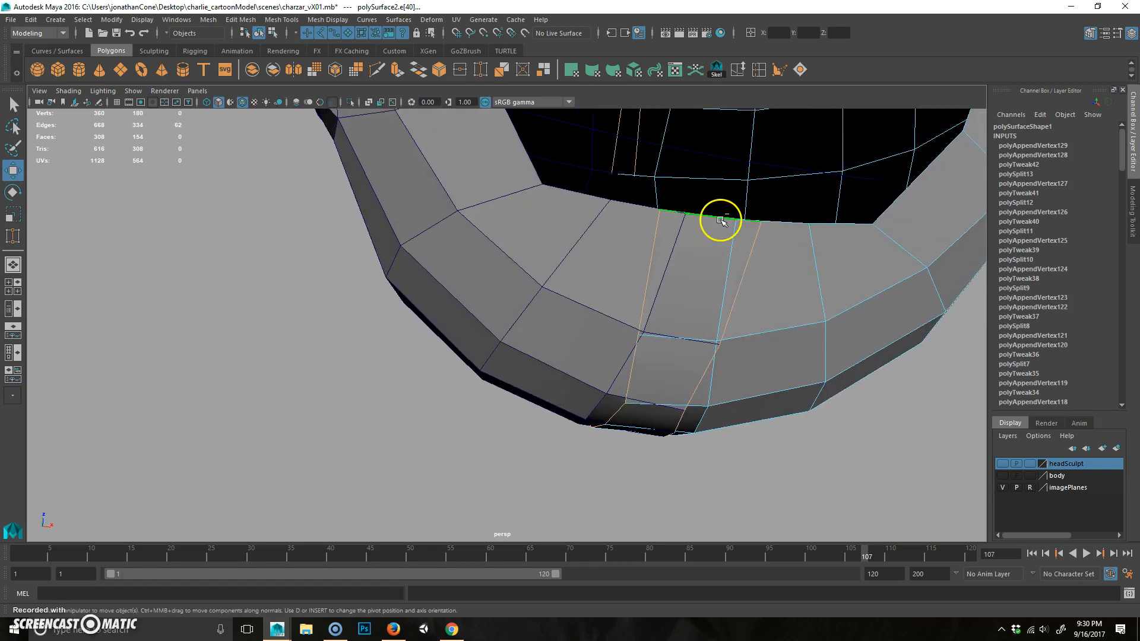
# Flatten the selected centre-line edges along X and snap them onto the central grid line in the front view.
pyautogui.keyDown('alt'); pyautogui.moveTo(881, 275); pyautogui.dragTo(693, 305, button='right'); pyautogui.keyUp('alt')
pyautogui.moveTo(693, 305)
pyautogui.keyDown('alt'); pyautogui.mouseDown()
pyautogui.moveTo(509, 273)
pyautogui.moveTo(529, 349)
pyautogui.moveTo(585, 237)
pyautogui.moveTo(547, 361)
pyautogui.moveTo(586, 384)
pyautogui.moveTo(478, 354)
pyautogui.moveTo(512, 328)
pyautogui.moveTo(578, 212)
pyautogui.moveTo(586, 229)
pyautogui.moveTo(507, 233)
pyautogui.mouseUp(); pyautogui.keyUp('alt')
pyautogui.press('r')
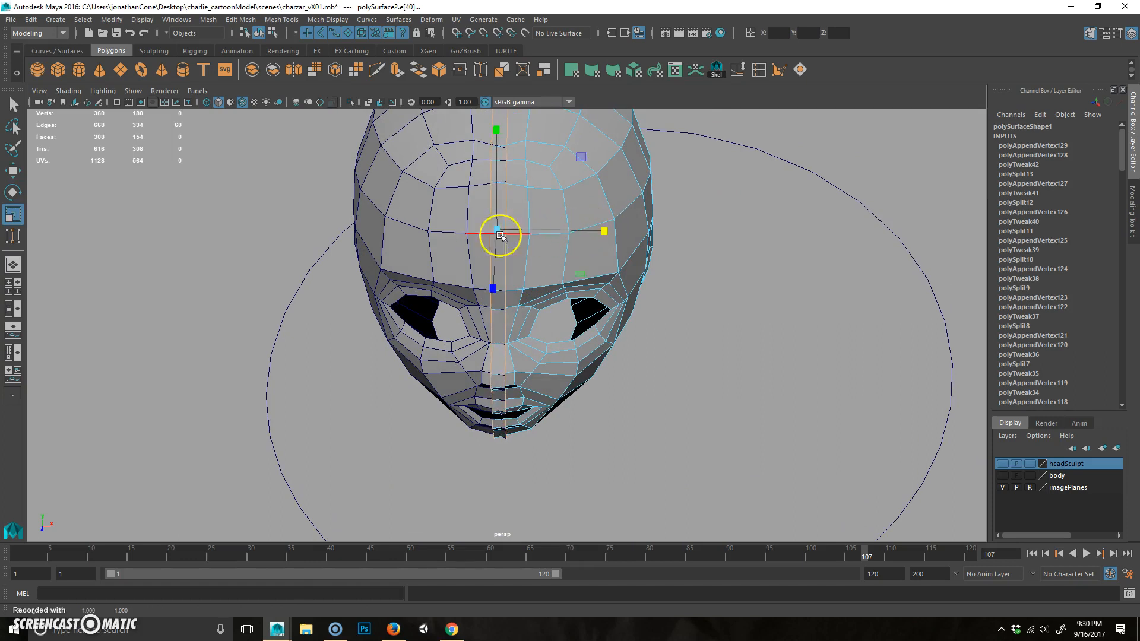
pyautogui.press('space')
pyautogui.press('space')
pyautogui.keyDown('alt'); pyautogui.moveTo(434, 350); pyautogui.dragTo(422, 204, button='middle'); pyautogui.keyUp('alt')
pyautogui.keyDown('alt'); pyautogui.moveTo(422, 204); pyautogui.dragTo(455, 291, button='right'); pyautogui.keyUp('alt')
pyautogui.press('w')
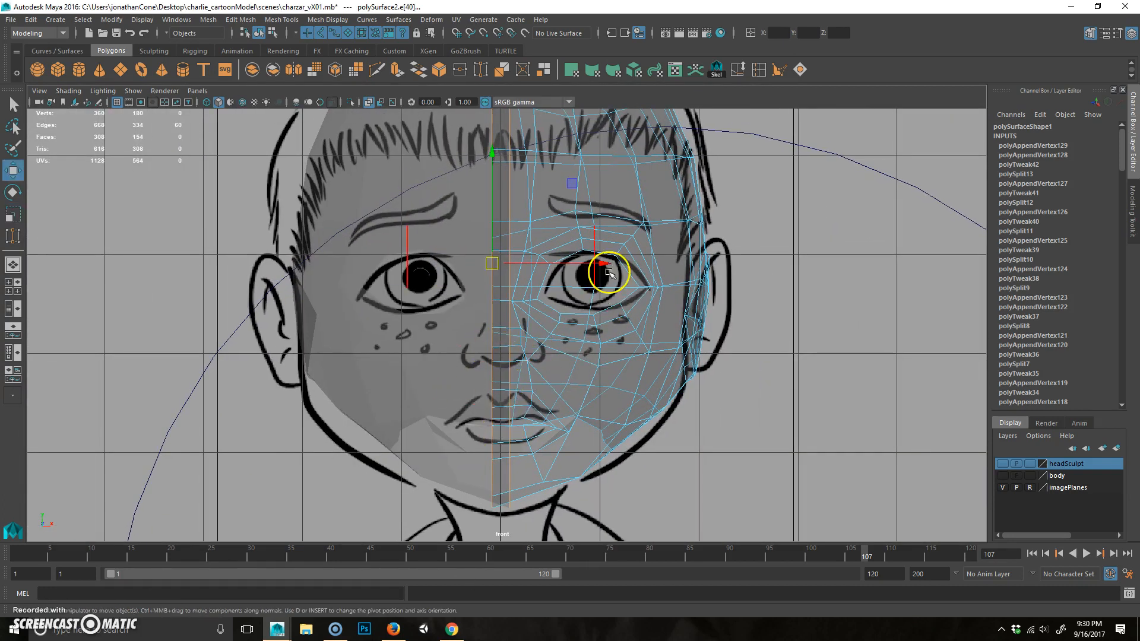
pyautogui.moveTo(606, 263); pyautogui.dragTo(918, 281)
pyautogui.moveTo(823, 281); pyautogui.dragTo(465, 283, button='middle')
pyautogui.press('space')
pyautogui.press('space')
pyautogui.keyDown('alt'); pyautogui.moveTo(623, 250); pyautogui.dragTo(507, 362); pyautogui.keyUp('alt')
# Return to object mode and preview one head half smoothed before restoring its unsmoothed display.
pyautogui.click(604, 343)
pyautogui.press('F8')
pyautogui.keyDown('alt'); pyautogui.moveTo(618, 395); pyautogui.dragTo(527, 267); pyautogui.keyUp('alt')
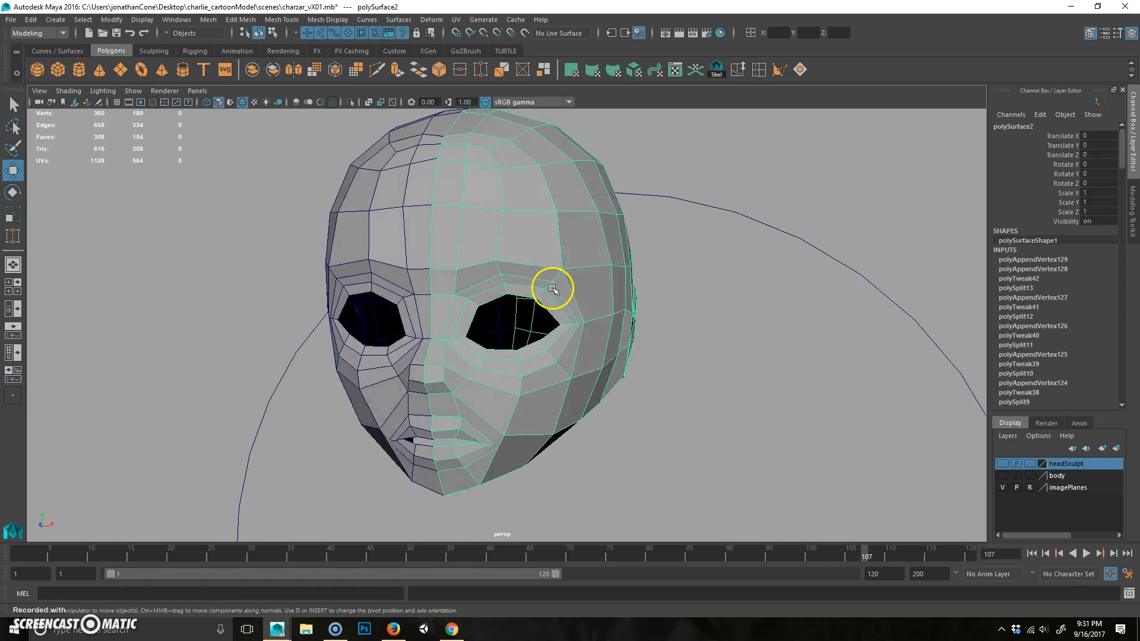
pyautogui.press('3')
pyautogui.click(651, 419)
pyautogui.keyDown('alt'); pyautogui.moveTo(652, 420); pyautogui.dragTo(675, 411); pyautogui.keyUp('alt')
pyautogui.click(585, 221)
pyautogui.press('1')
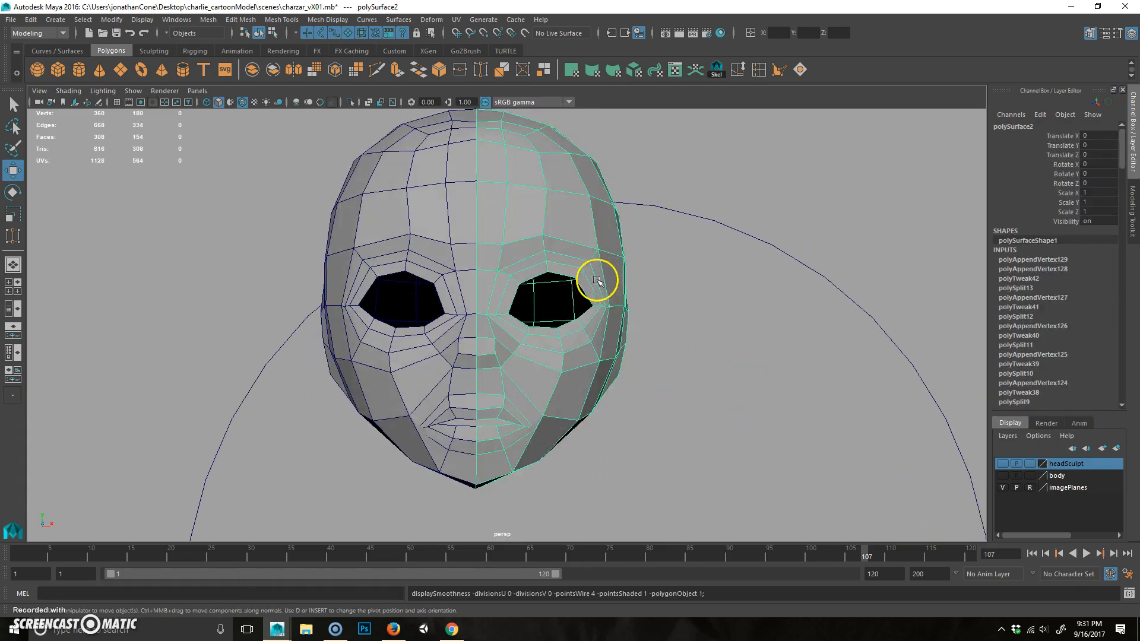
# Try moving a forehead vertex to test that the mirrored half follows, and return to object mode.
pyautogui.keyDown('alt'); pyautogui.moveTo(598, 277); pyautogui.dragTo(578, 257); pyautogui.keyUp('alt')
pyautogui.moveTo(578, 257); pyautogui.dragTo(469, 238, button='right')
pyautogui.click(489, 223)
pyautogui.moveTo(492, 222); pyautogui.dragTo(538, 199)
pyautogui.keyDown('alt'); pyautogui.moveTo(480, 265); pyautogui.dragTo(531, 327); pyautogui.keyUp('alt')
pyautogui.keyDown('alt'); pyautogui.moveTo(611, 399); pyautogui.dragTo(595, 388); pyautogui.keyUp('alt')
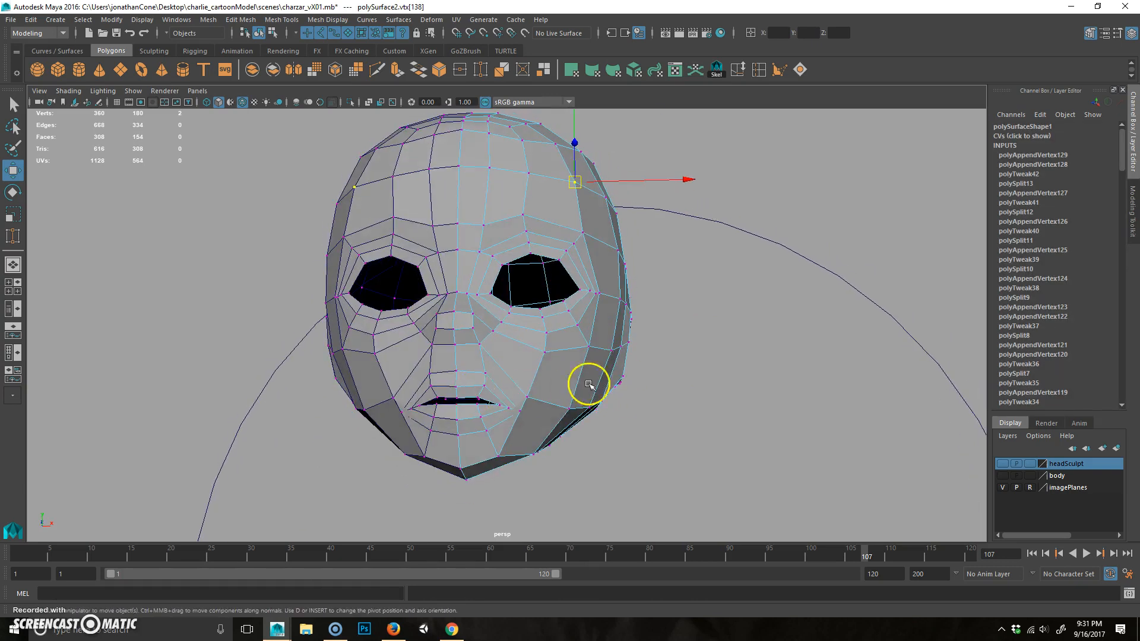
pyautogui.keyDown('alt'); pyautogui.moveTo(474, 395); pyautogui.dragTo(428, 396, button='right'); pyautogui.keyUp('alt')
pyautogui.keyDown('alt'); pyautogui.moveTo(549, 389); pyautogui.dragTo(544, 376); pyautogui.keyUp('alt')
pyautogui.click(542, 404)
pyautogui.click(590, 407)
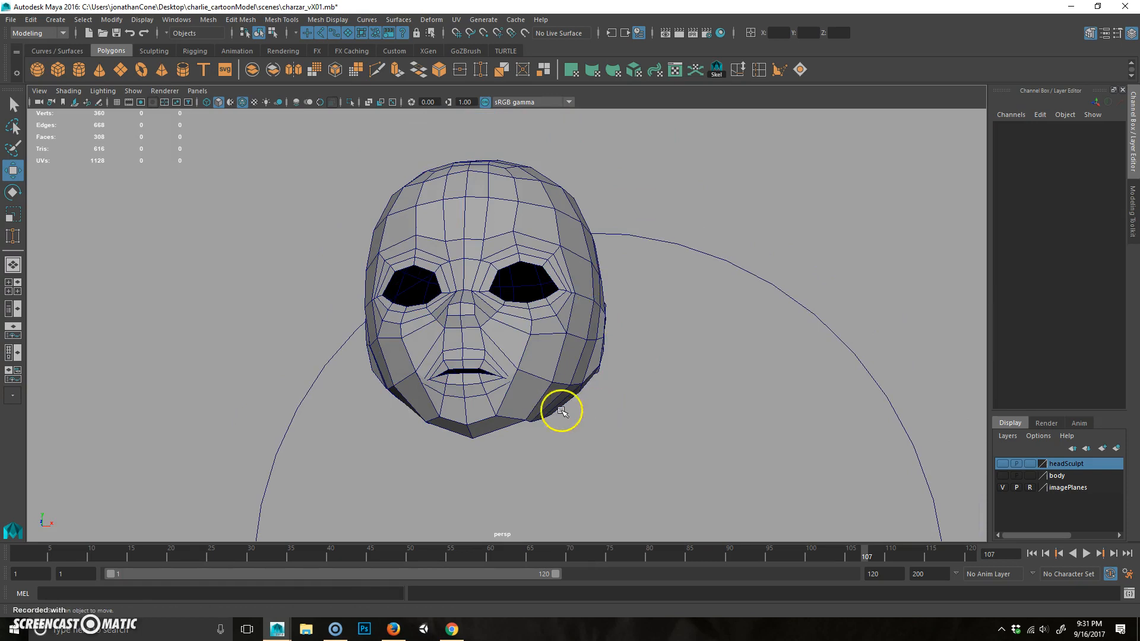
# Combine the two head halves into a single mesh.
pyautogui.moveTo(344, 132); pyautogui.dragTo(466, 159)
pyautogui.click(483, 233)
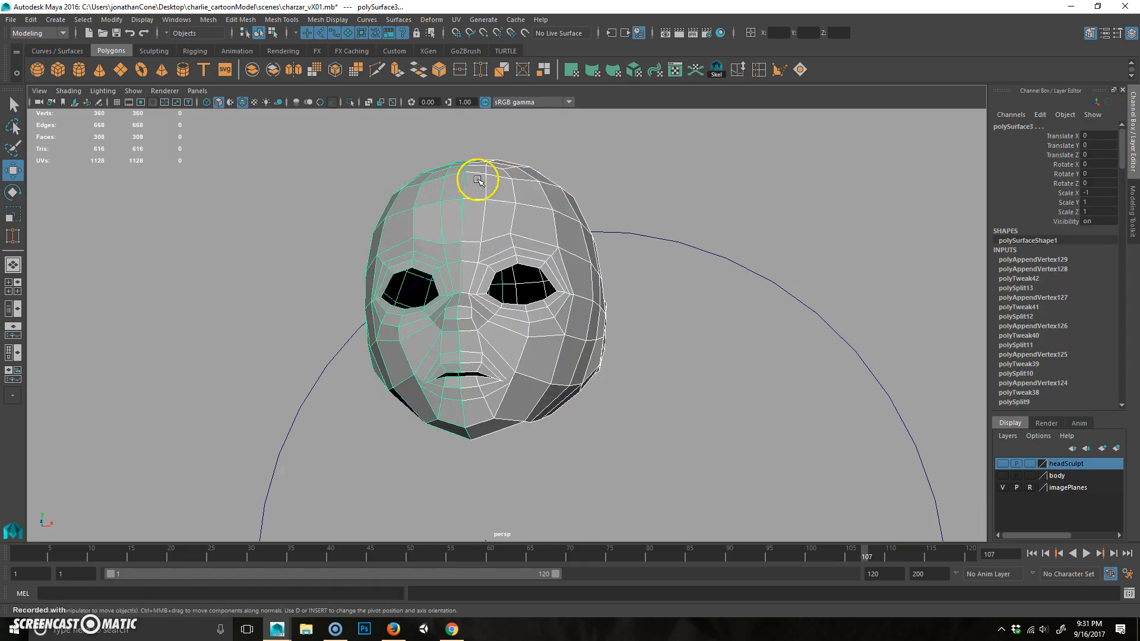
pyautogui.click(252, 69)
# Select all vertices of the combined head and reset the Merge Vertices options to their defaults.
pyautogui.rightClick(481, 201)
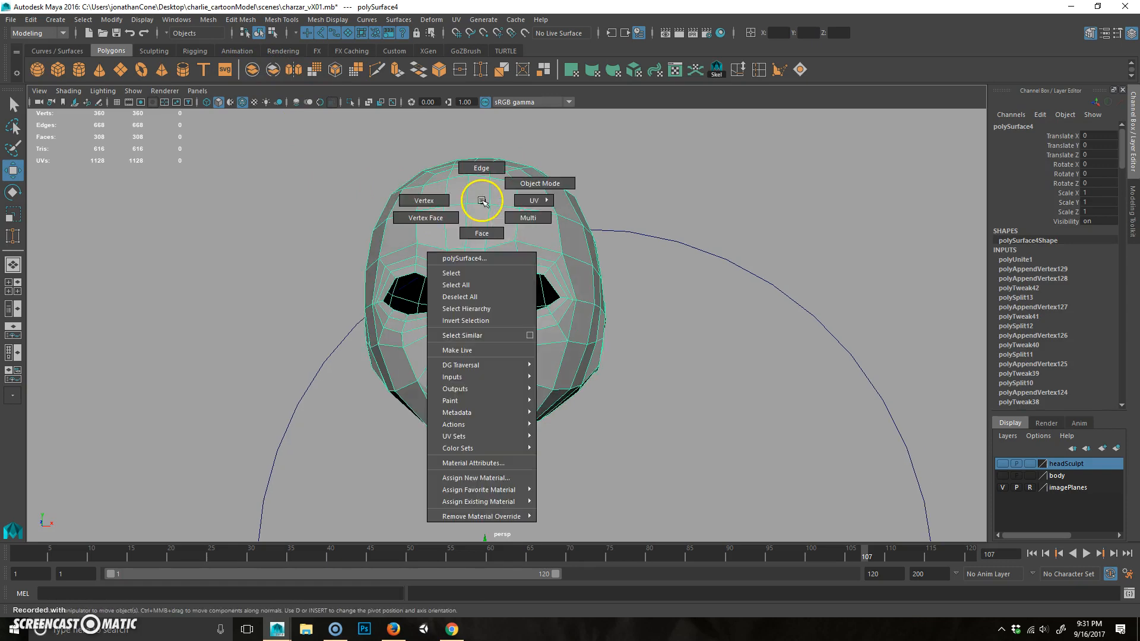
pyautogui.moveTo(481, 200); pyautogui.dragTo(424, 200, button='right')
pyautogui.moveTo(296, 111); pyautogui.dragTo(724, 567)
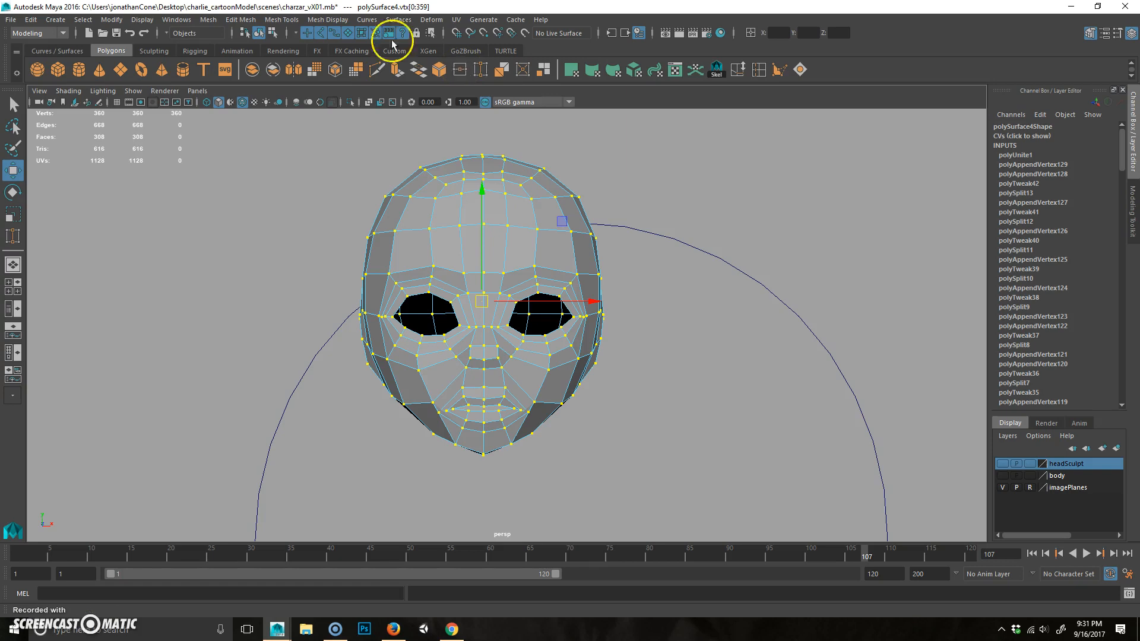
pyautogui.click(276, 21)
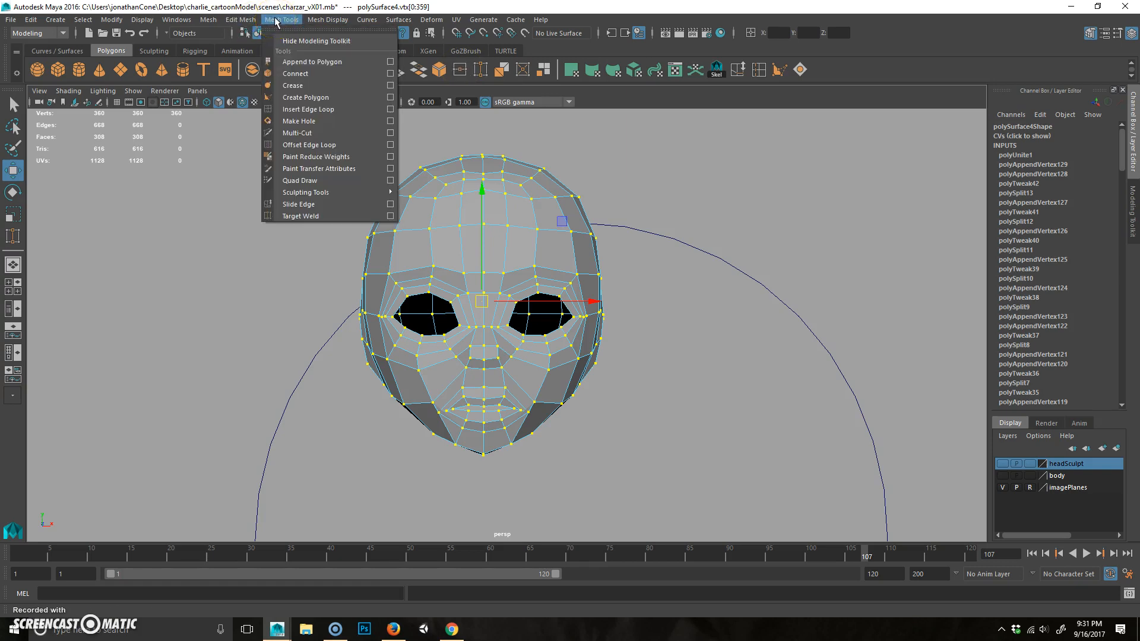
pyautogui.moveTo(244, 18)
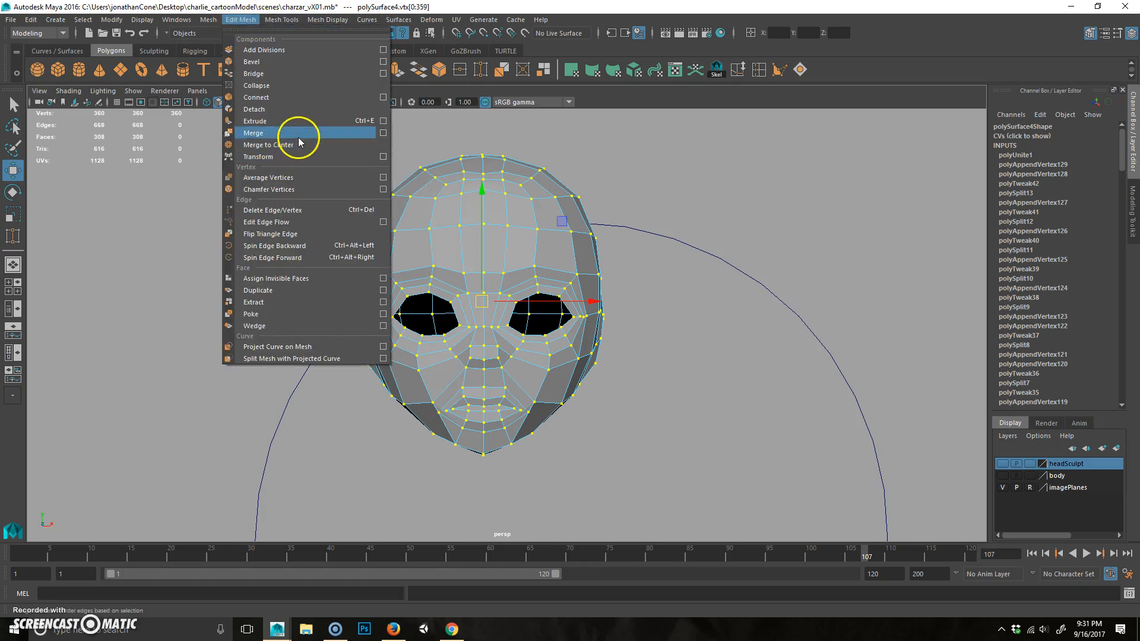
pyautogui.click(383, 134)
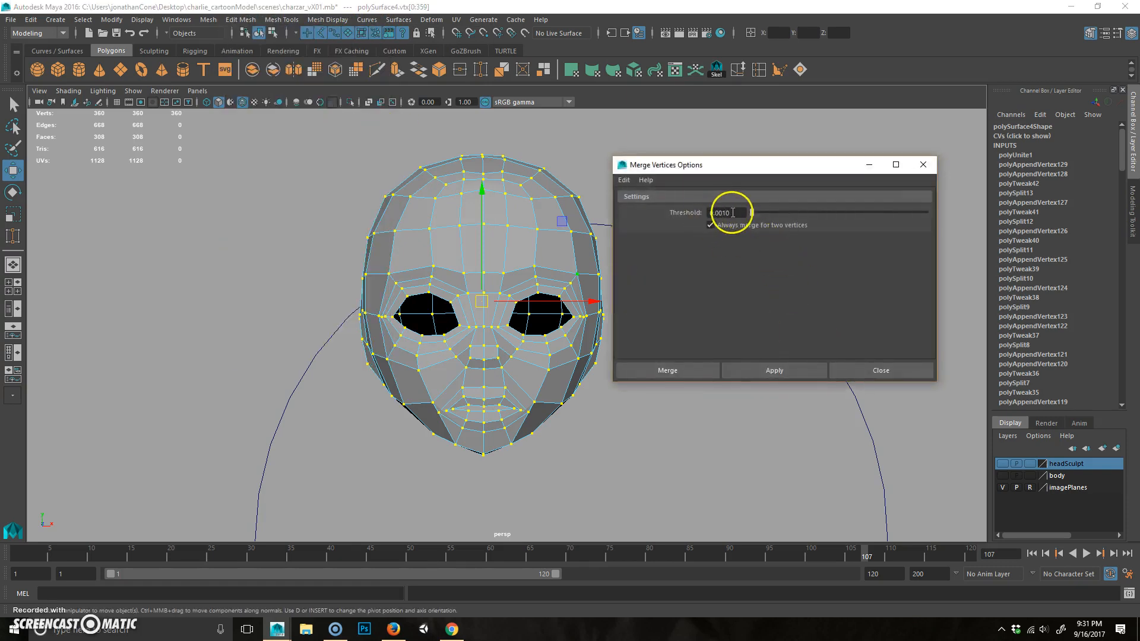
pyautogui.click(624, 180)
pyautogui.click(642, 205)
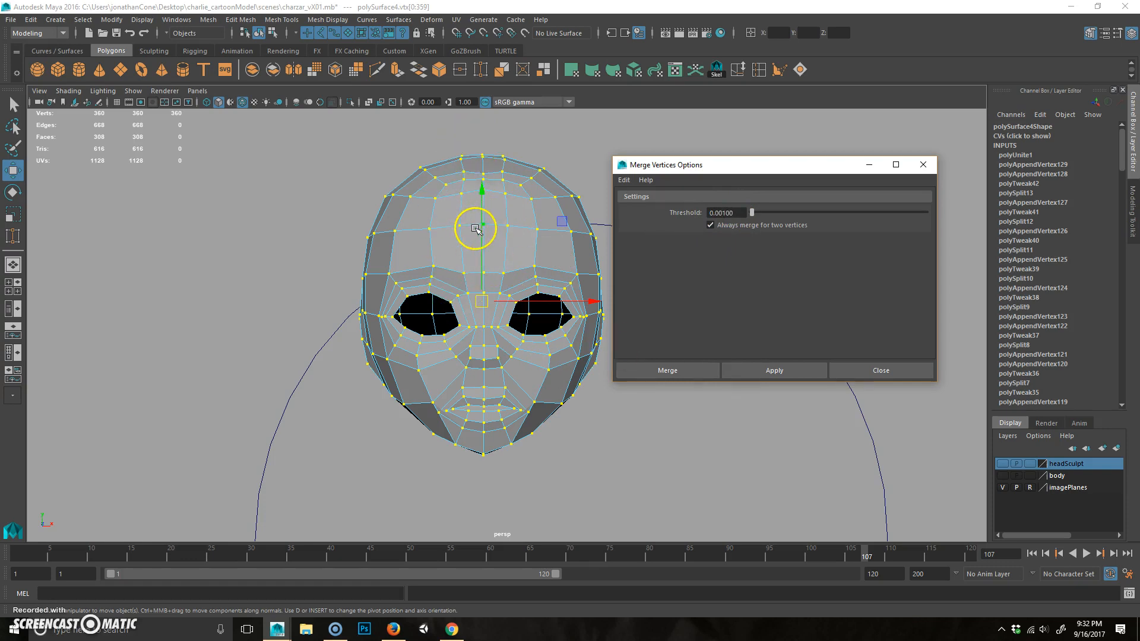
# Merge the selected head vertices with a threshold of 0.001 and return to object mode.
pyautogui.keyDown('alt'); pyautogui.moveTo(475, 383); pyautogui.dragTo(509, 400, button='right'); pyautogui.keyUp('alt')
pyautogui.keyDown('alt'); pyautogui.moveTo(509, 400); pyautogui.dragTo(471, 377); pyautogui.keyUp('alt')
pyautogui.keyDown('alt'); pyautogui.moveTo(471, 377); pyautogui.dragTo(505, 410, button='right'); pyautogui.keyUp('alt')
pyautogui.keyDown('alt'); pyautogui.moveTo(475, 297); pyautogui.dragTo(498, 362, button='middle'); pyautogui.keyUp('alt')
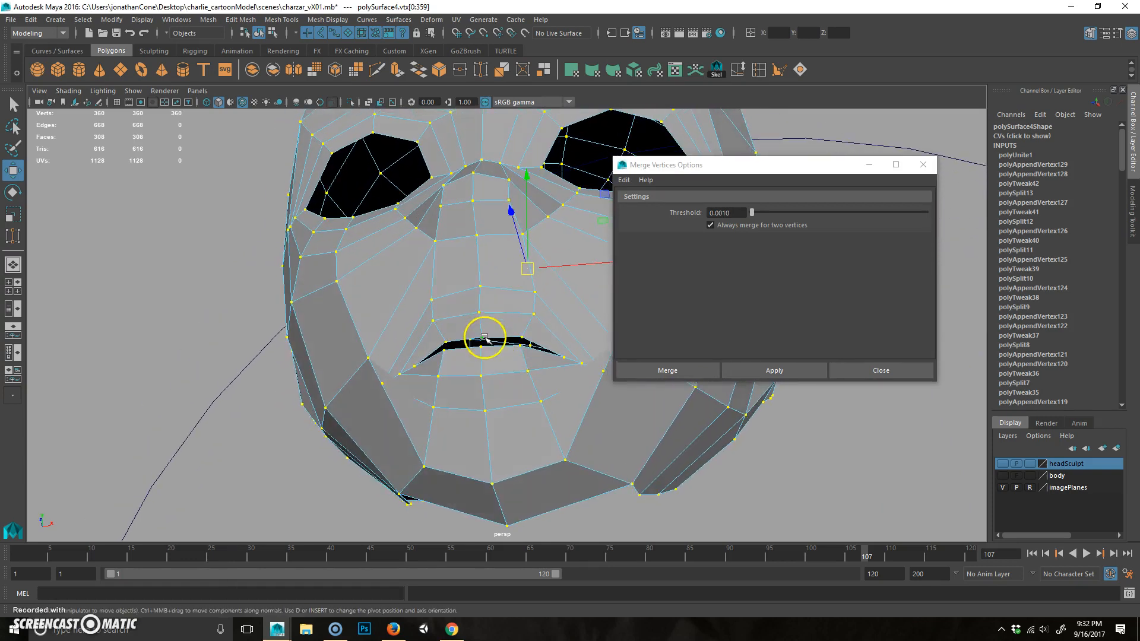
pyautogui.keyDown('alt'); pyautogui.moveTo(484, 337); pyautogui.dragTo(497, 321); pyautogui.keyUp('alt')
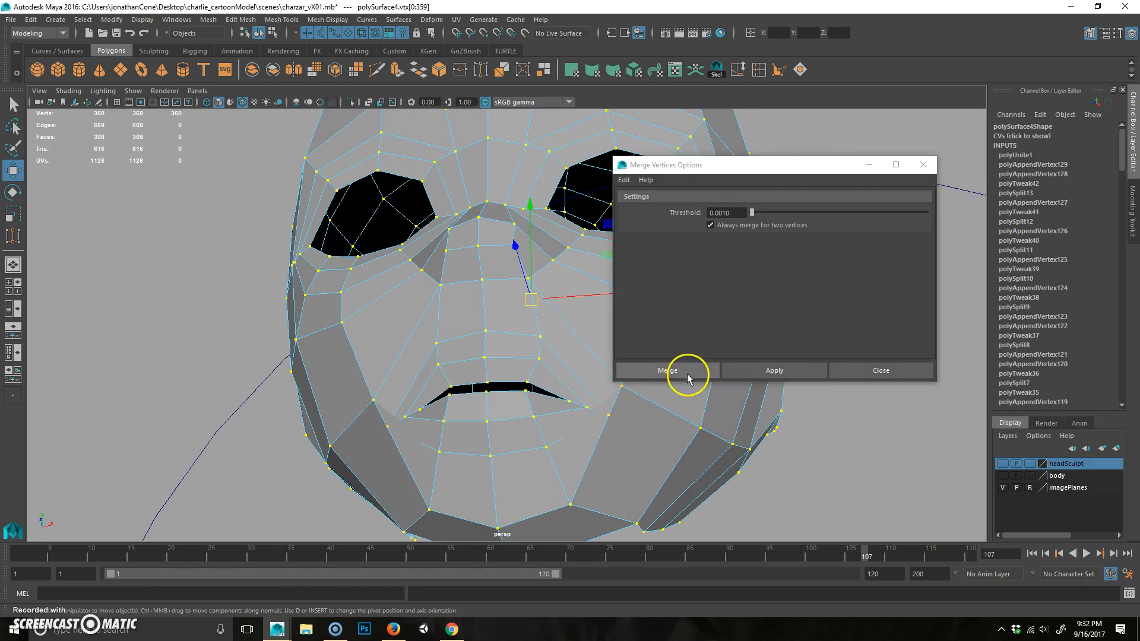
pyautogui.click(667, 371)
pyautogui.keyDown('alt'); pyautogui.moveTo(529, 394); pyautogui.dragTo(613, 394); pyautogui.keyUp('alt')
pyautogui.moveTo(644, 314); pyautogui.dragTo(734, 282, button='right')
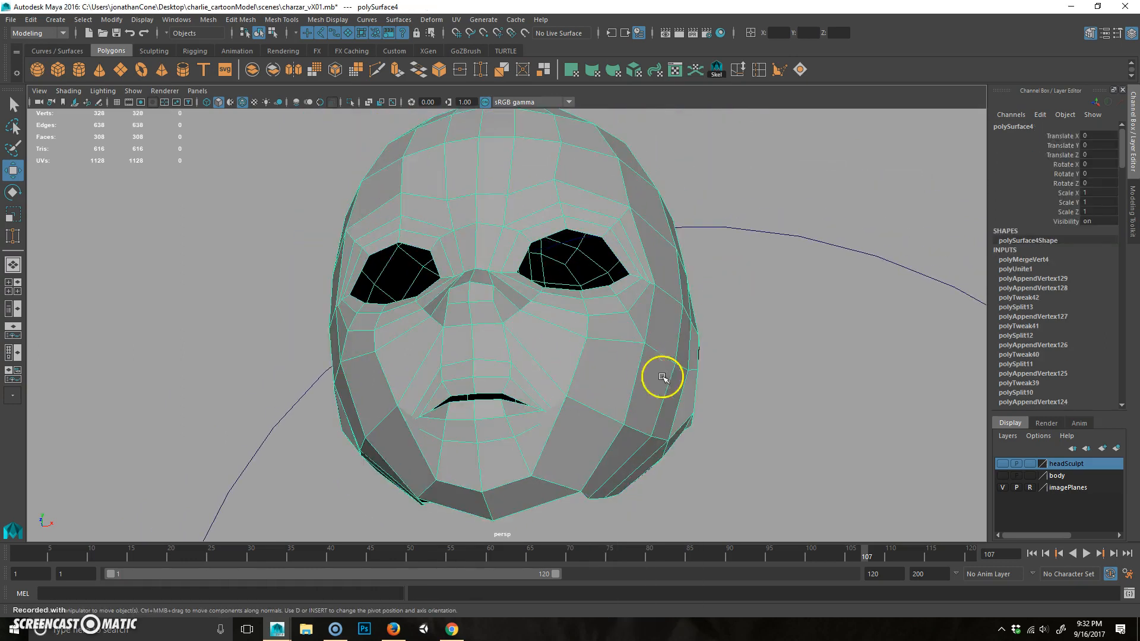
# Preview the merged head smoothed, inspect the face and crown from several angles, and return it to the unsmoothed display.
pyautogui.press('3')
pyautogui.click(800, 346)
pyautogui.keyDown('alt'); pyautogui.moveTo(489, 409); pyautogui.dragTo(499, 406); pyautogui.keyUp('alt')
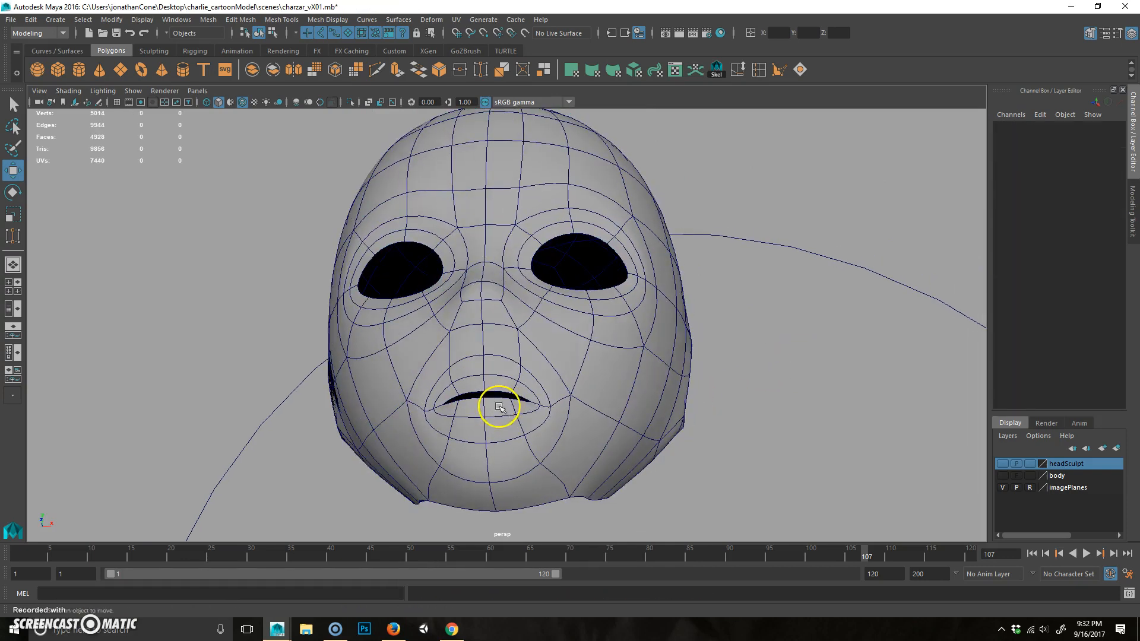
pyautogui.keyDown('alt'); pyautogui.moveTo(482, 164); pyautogui.dragTo(484, 209); pyautogui.keyUp('alt')
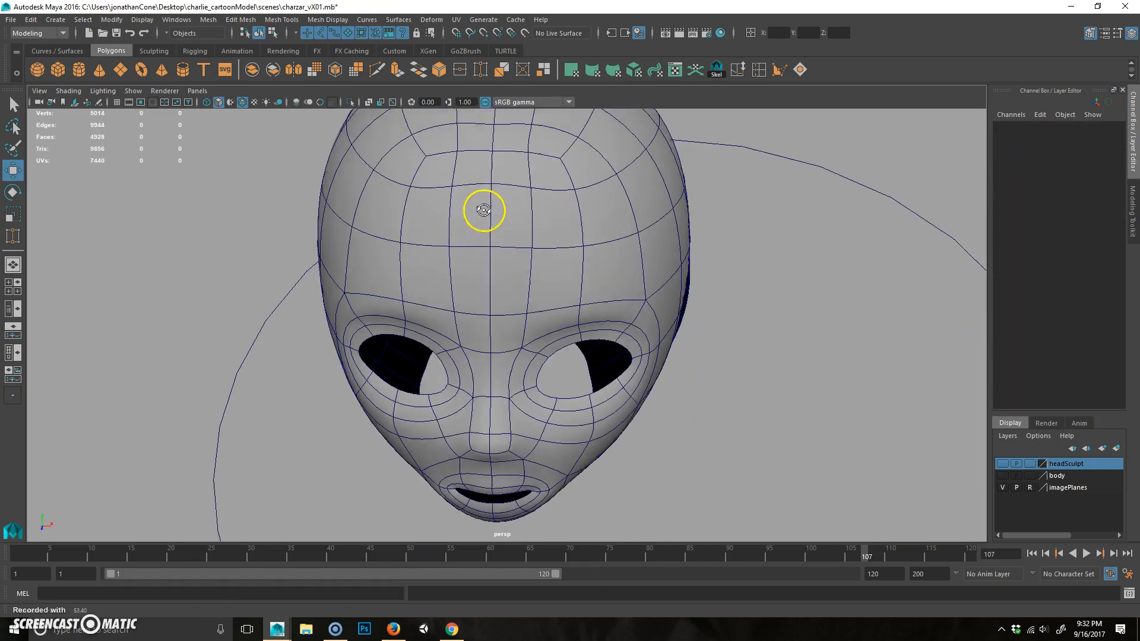
pyautogui.click(242, 102)
pyautogui.keyDown('alt'); pyautogui.moveTo(478, 277); pyautogui.dragTo(498, 209); pyautogui.keyUp('alt')
pyautogui.keyDown('alt'); pyautogui.moveTo(526, 324); pyautogui.dragTo(540, 270); pyautogui.keyUp('alt')
pyautogui.keyDown('alt'); pyautogui.moveTo(414, 351); pyautogui.dragTo(539, 232); pyautogui.keyUp('alt')
pyautogui.click(517, 232)
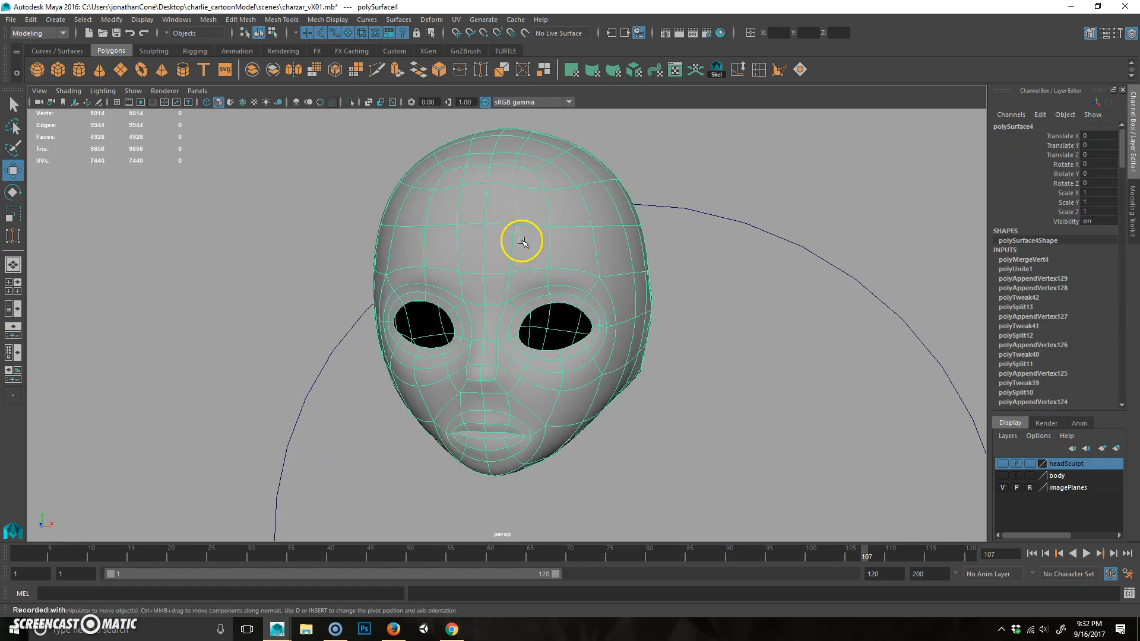
pyautogui.press('1')
pyautogui.keyDown('alt'); pyautogui.moveTo(540, 298); pyautogui.dragTo(547, 369); pyautogui.keyUp('alt')
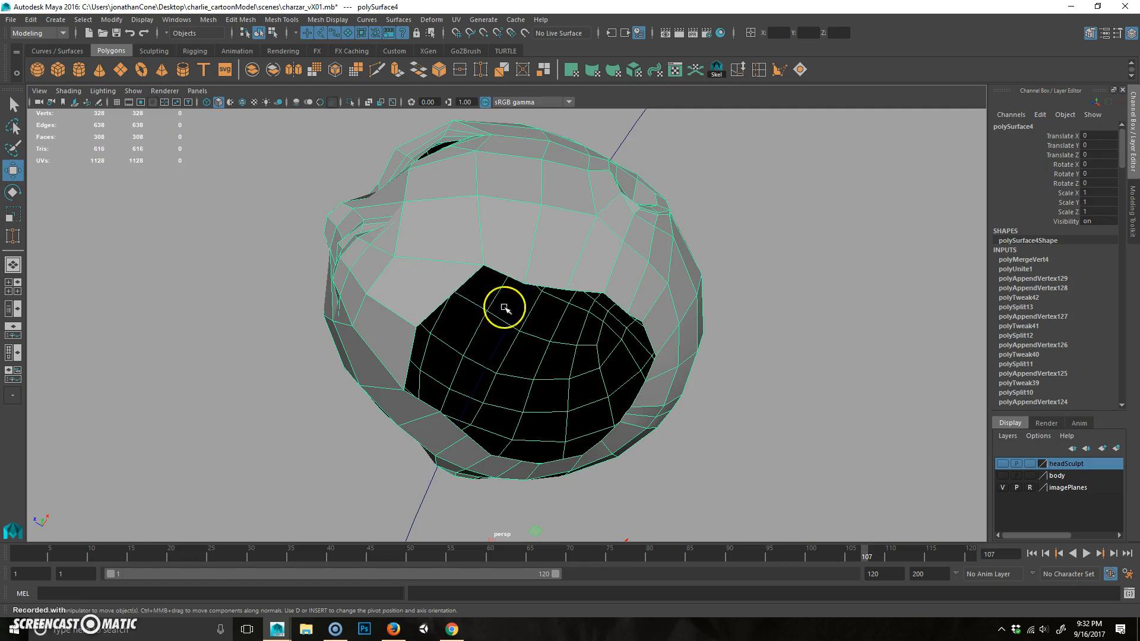
# Show the body layer and compare the body's neck with the opening under the head.
pyautogui.click(1007, 478)
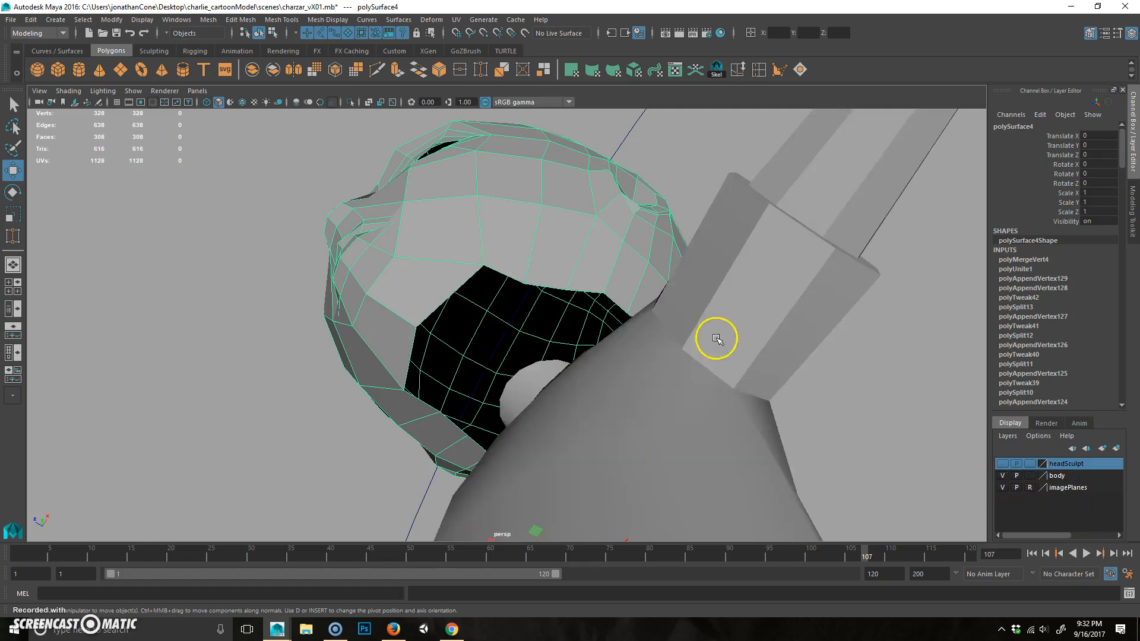
pyautogui.keyDown('alt'); pyautogui.moveTo(659, 349); pyautogui.dragTo(584, 370); pyautogui.keyUp('alt')
pyautogui.keyDown('alt'); pyautogui.moveTo(557, 325); pyautogui.dragTo(543, 380); pyautogui.keyUp('alt')
pyautogui.click(544, 407)
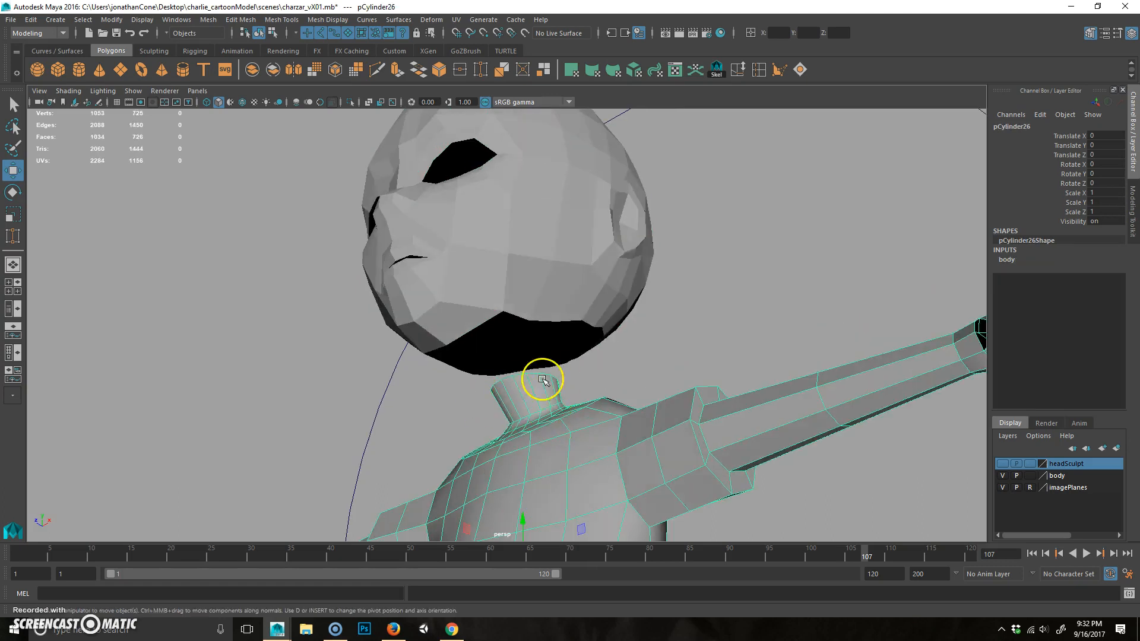
pyautogui.keyDown('alt'); pyautogui.moveTo(572, 422); pyautogui.dragTo(550, 471); pyautogui.keyUp('alt')
pyautogui.click(541, 270)
pyautogui.keyDown('alt'); pyautogui.moveTo(542, 270); pyautogui.dragTo(543, 336); pyautogui.keyUp('alt')
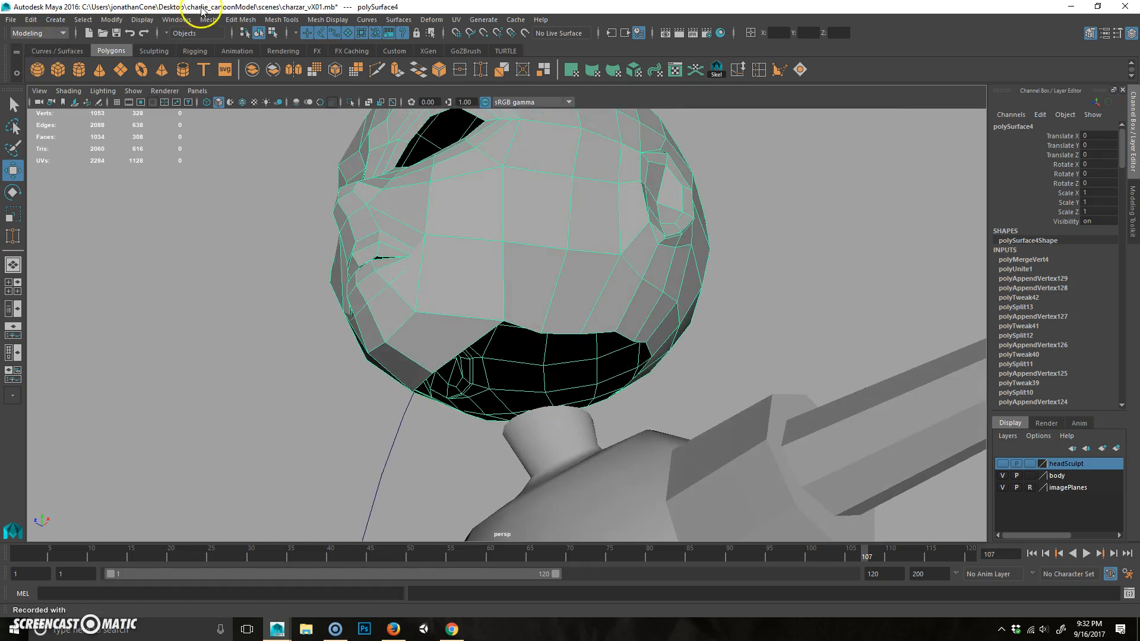
# Check whether the Poly Count heads-up display is enabled.
pyautogui.click(327, 20)
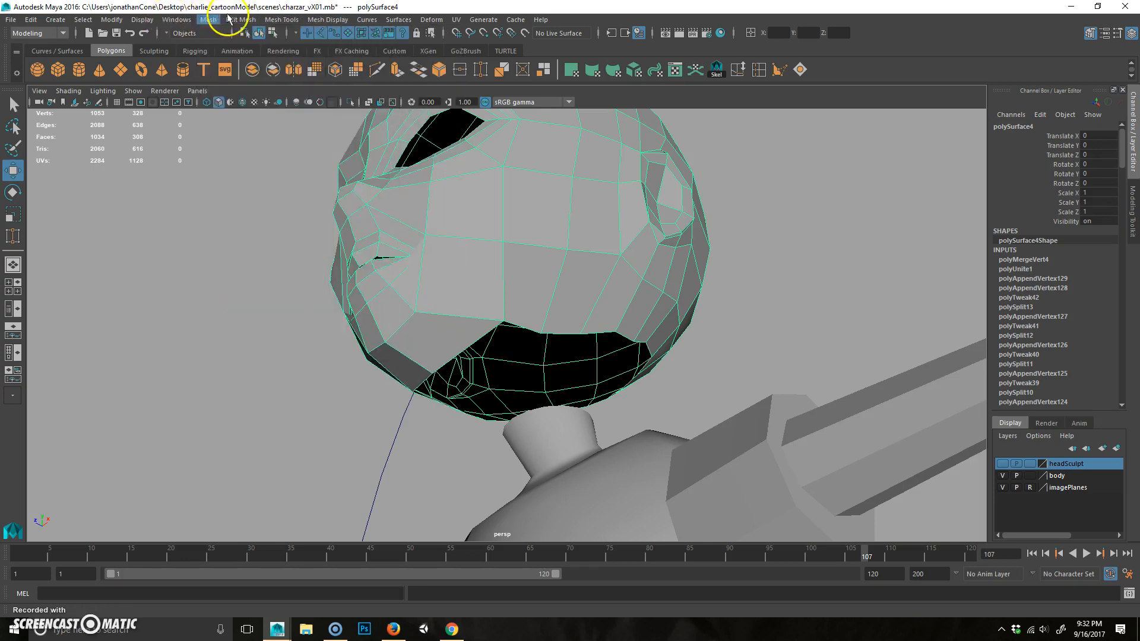
pyautogui.moveTo(141, 21)
pyautogui.moveTo(182, 61)
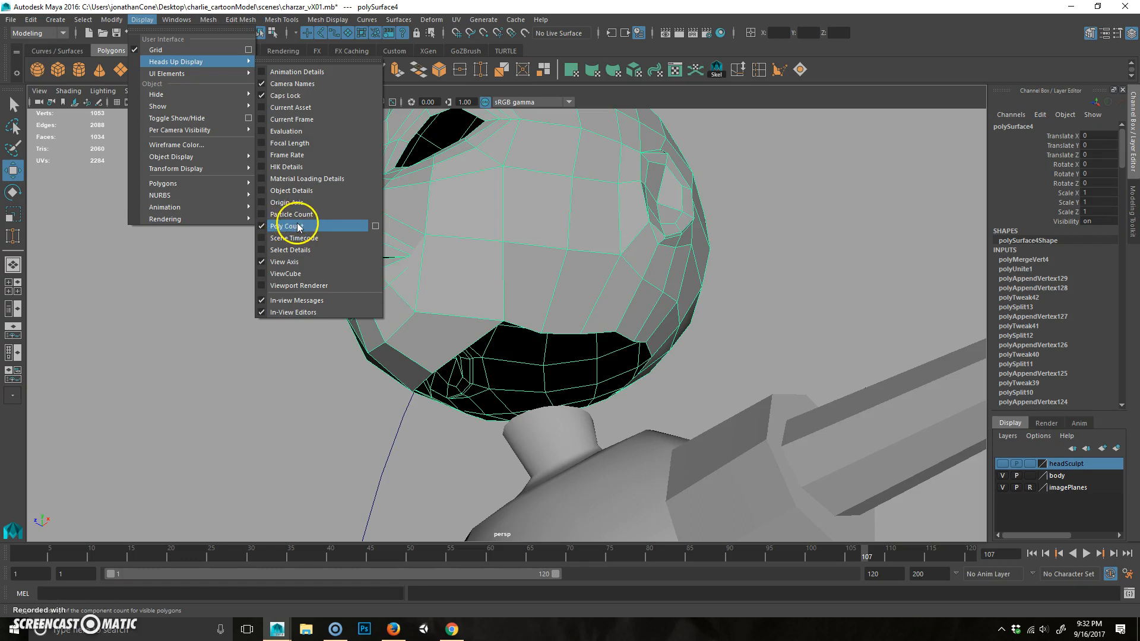
pyautogui.click(212, 361)
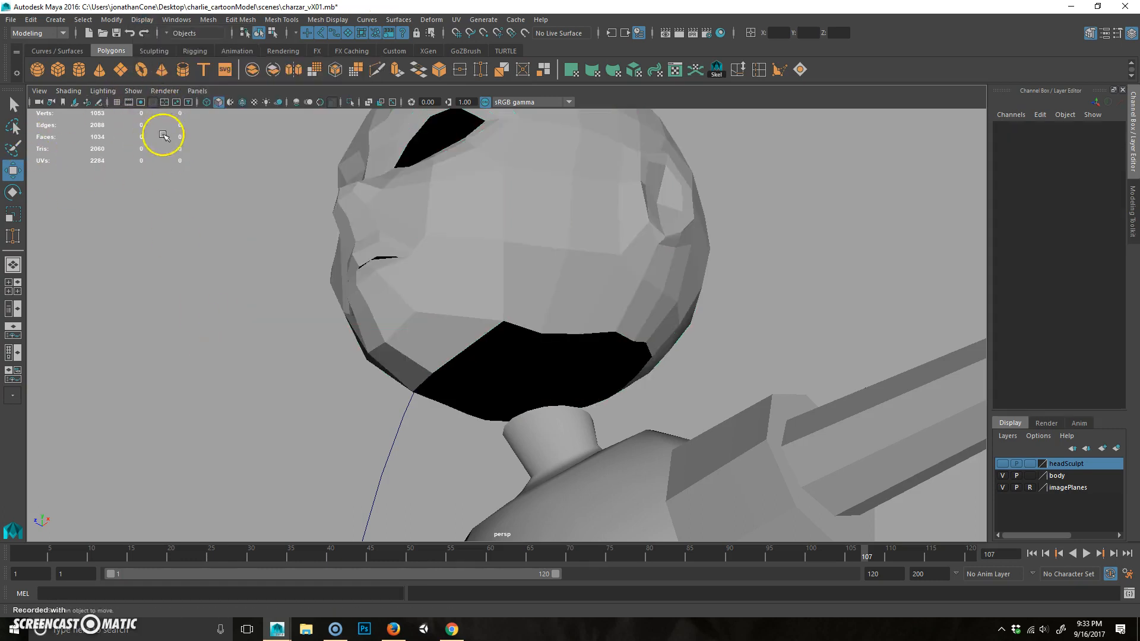
# Select the border edge loop of the head's neck opening and check its edge count.
pyautogui.click(471, 262)
pyautogui.scroll(5, 484, 301)
pyautogui.rightClick(518, 287)
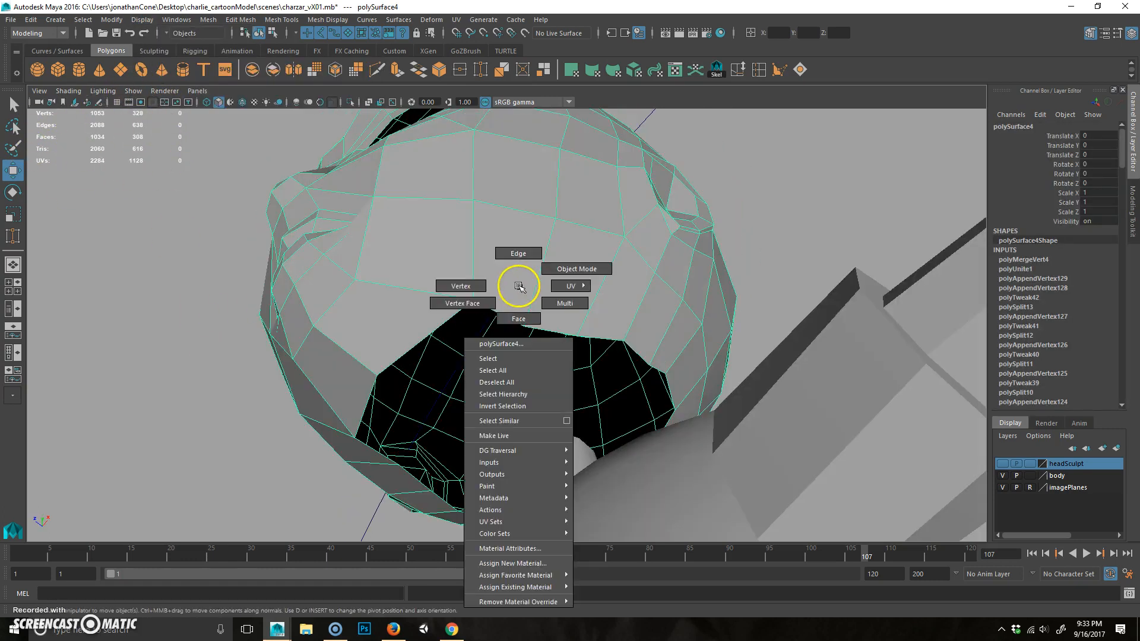
pyautogui.click(487, 309)
pyautogui.doubleClick(490, 307)
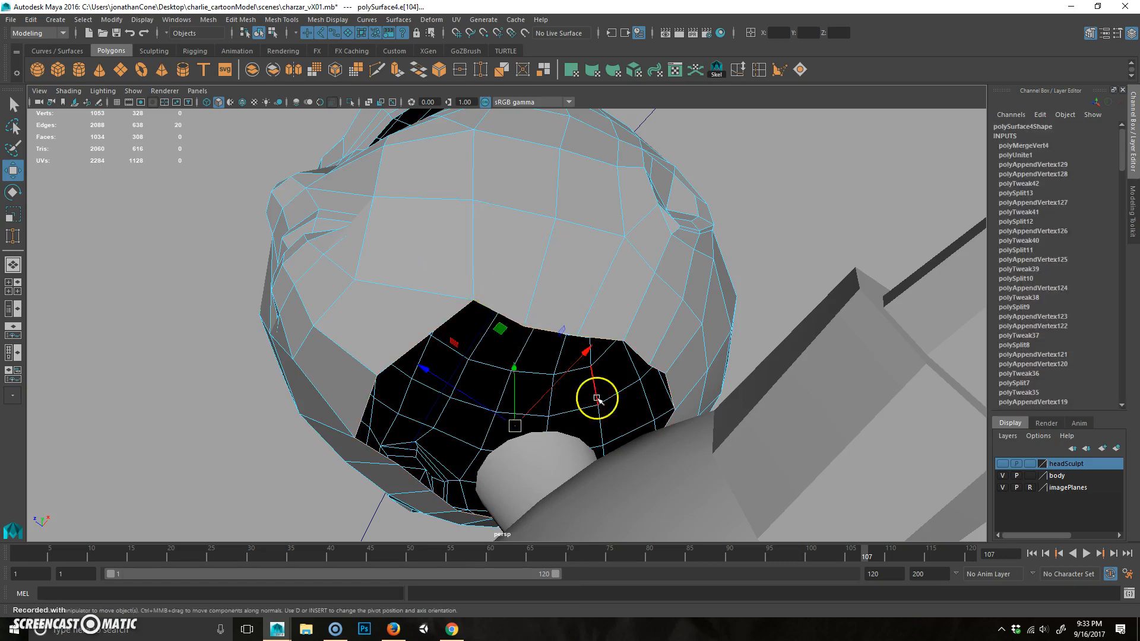
pyautogui.keyDown('alt'); pyautogui.moveTo(598, 400); pyautogui.dragTo(590, 400); pyautogui.keyUp('alt')
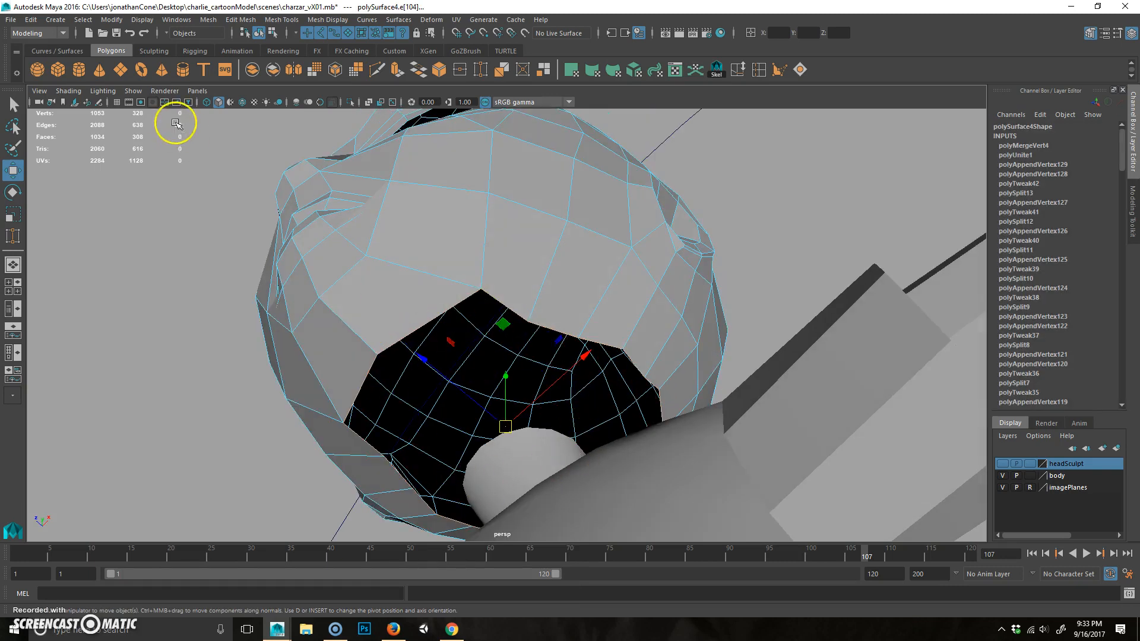
# Select the top edge loop of the body's neck to check its edge count, and return to the head in object mode.
pyautogui.keyDown('alt'); pyautogui.moveTo(176, 124); pyautogui.dragTo(537, 400); pyautogui.keyUp('alt')
pyautogui.click(503, 355)
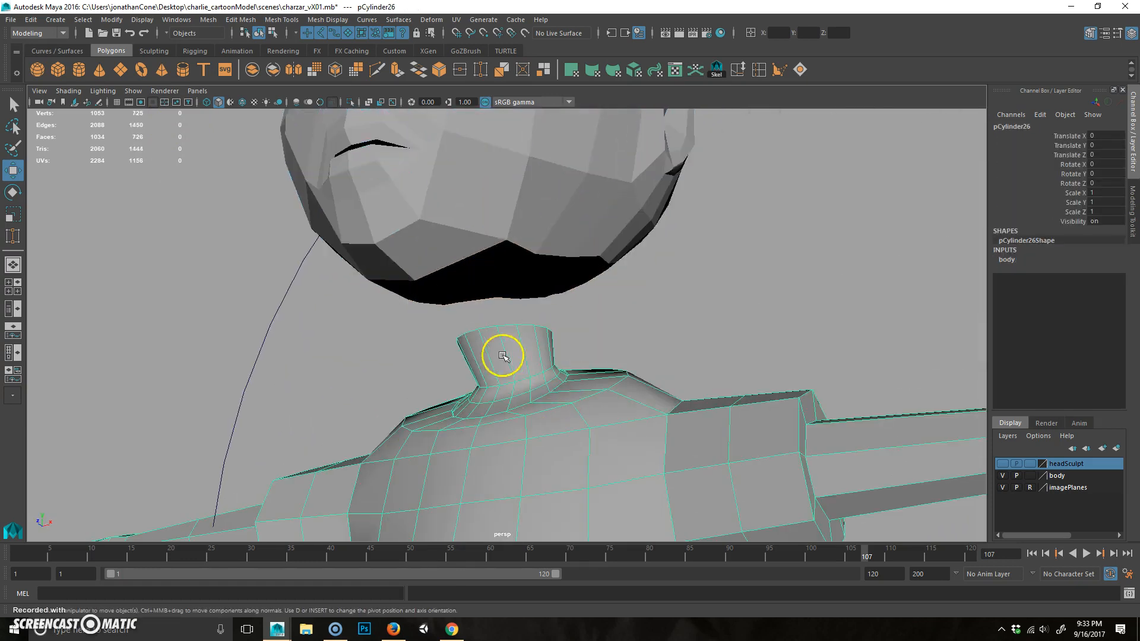
pyautogui.press('F10')
pyautogui.doubleClick(506, 326)
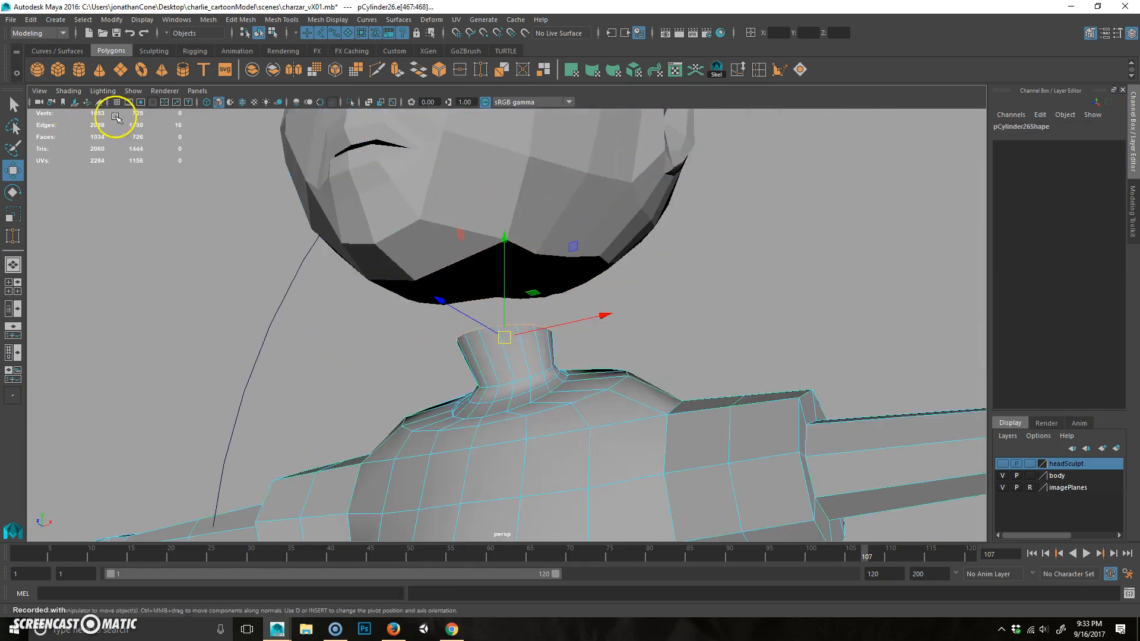
pyautogui.keyDown('alt'); pyautogui.moveTo(486, 292); pyautogui.dragTo(528, 442); pyautogui.keyUp('alt')
pyautogui.press('F8')
pyautogui.click(522, 301)
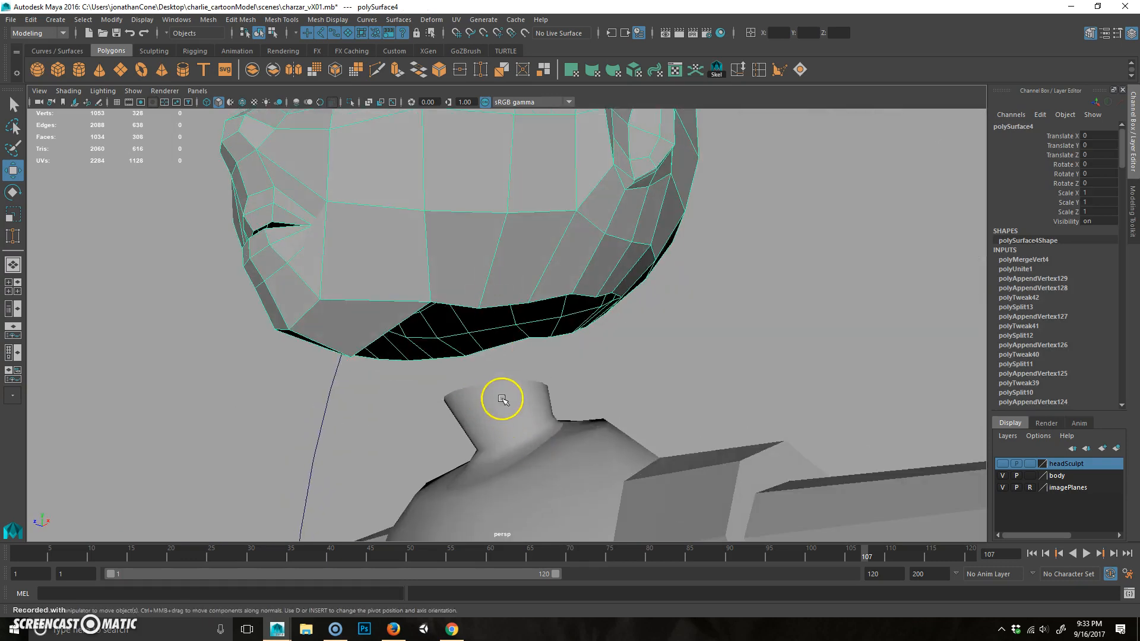
# Extrude the two chin-side border edges of the head's neck opening and pull the new strip back toward the neck.
pyautogui.keyDown('alt'); pyautogui.moveTo(502, 399); pyautogui.dragTo(544, 159); pyautogui.keyUp('alt')
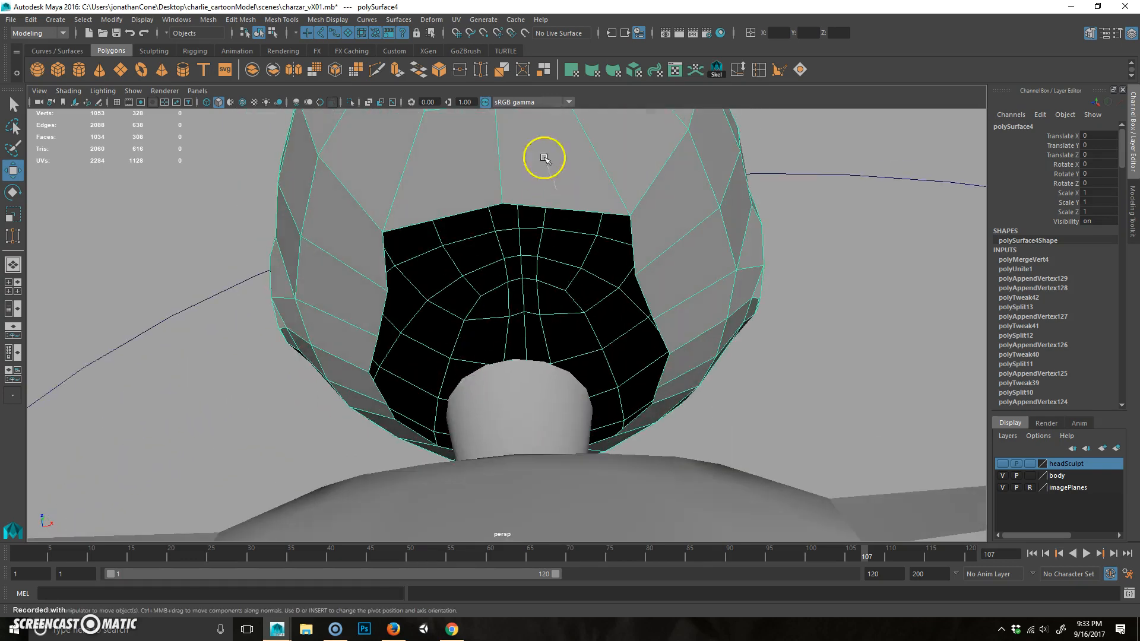
pyautogui.moveTo(557, 188); pyautogui.dragTo(544, 158, button='right')
pyautogui.click(945, 263)
pyautogui.keyDown('alt'); pyautogui.moveTo(597, 300); pyautogui.dragTo(599, 349, button='middle'); pyautogui.keyUp('alt')
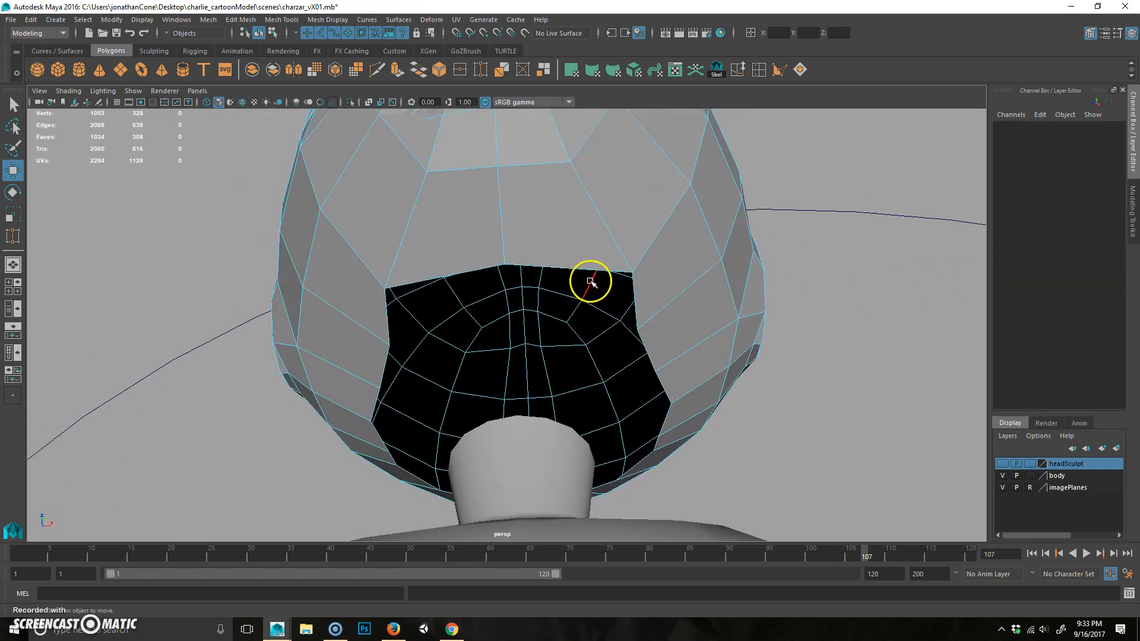
pyautogui.click(590, 267)
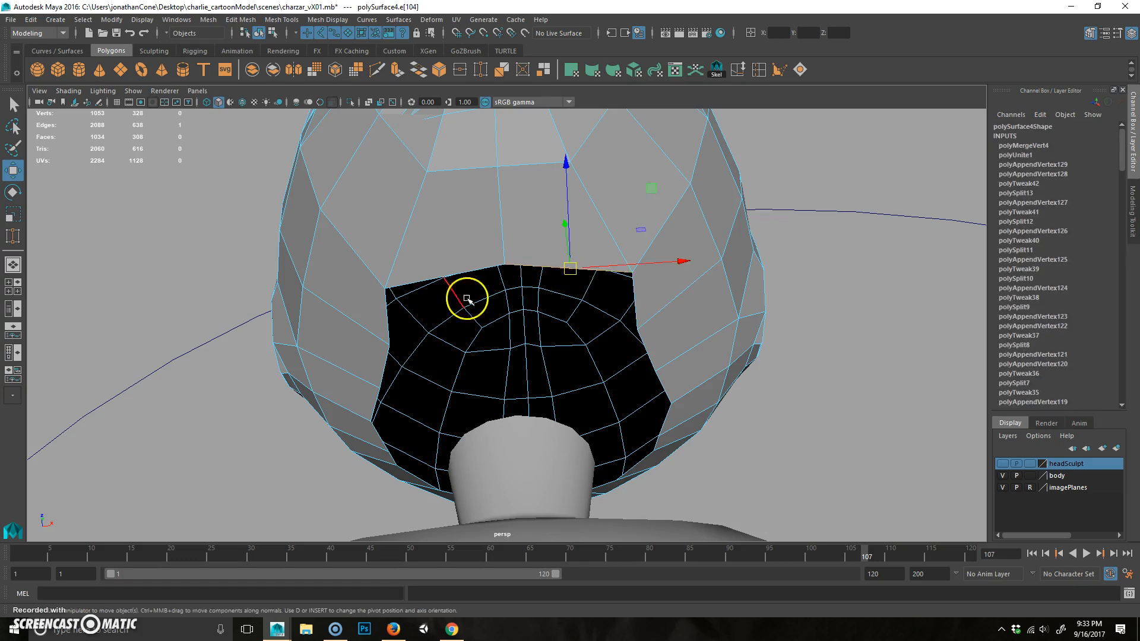
pyautogui.keyDown('shift'); pyautogui.click(440, 273); pyautogui.keyUp('shift')
pyautogui.keyDown('alt'); pyautogui.moveTo(611, 351); pyautogui.dragTo(535, 348, button='right'); pyautogui.keyUp('alt')
pyautogui.click(444, 70)
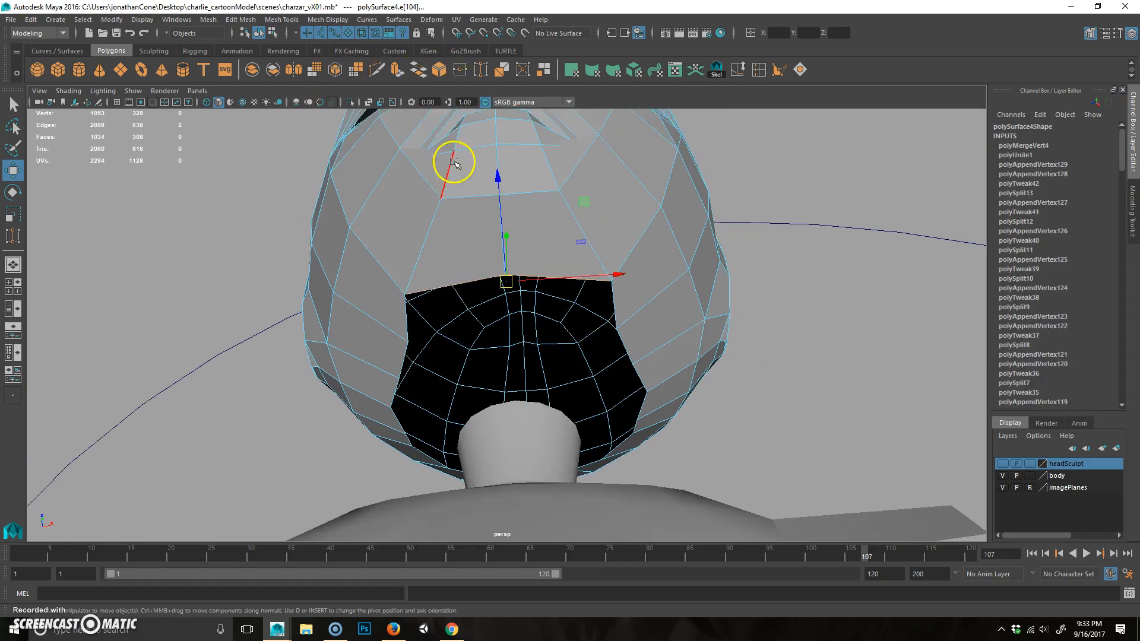
pyautogui.moveTo(498, 367)
pyautogui.keyDown('alt'); pyautogui.mouseDown()
pyautogui.moveTo(550, 366)
pyautogui.moveTo(483, 364)
pyautogui.mouseUp(); pyautogui.keyUp('alt')
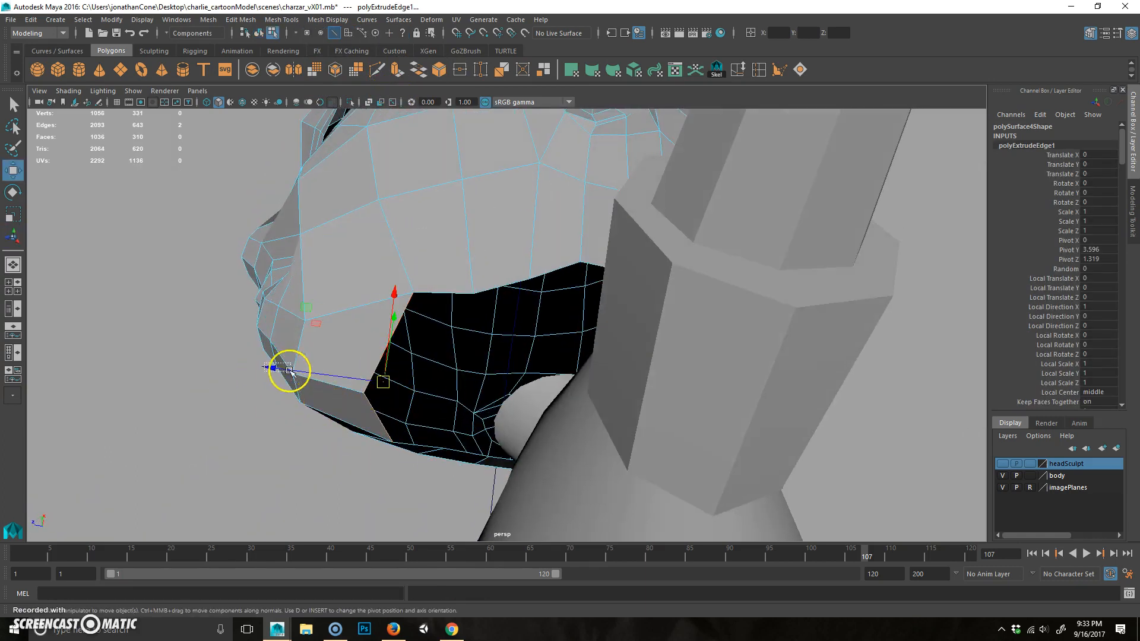
pyautogui.hotkey('ctrl', 'z')
pyautogui.moveTo(271, 363); pyautogui.dragTo(386, 357)
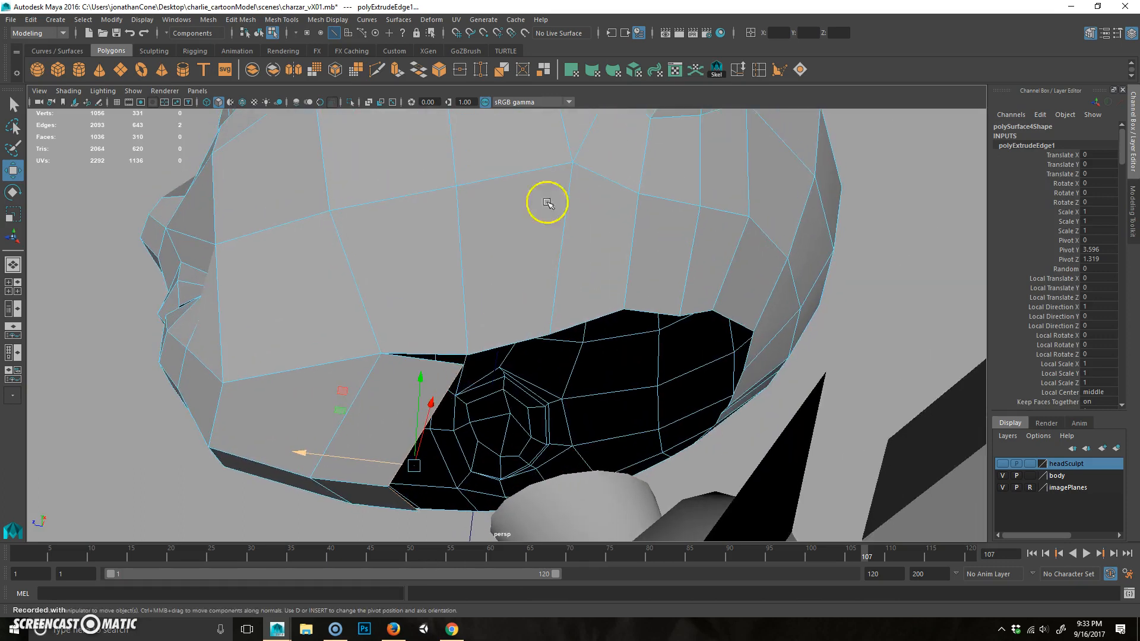
# Weld the extruded strip's outer corners to the adjacent border vertices on both sides of the jaw with the Target Weld tool.
pyautogui.click(481, 69)
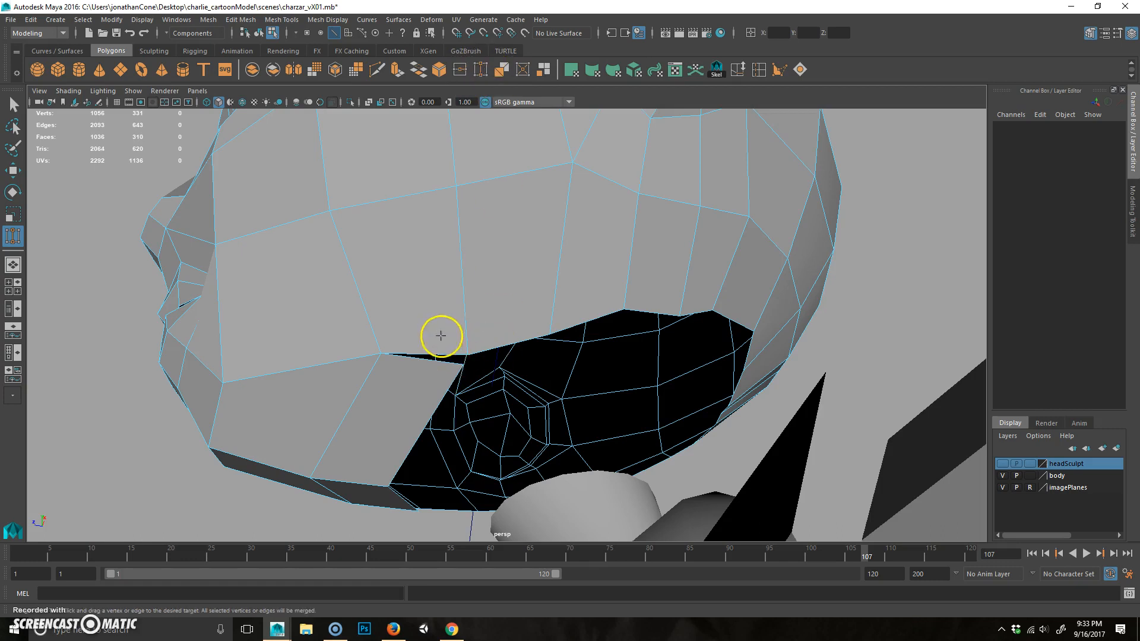
pyautogui.moveTo(447, 354); pyautogui.dragTo(472, 315)
pyautogui.press('q')
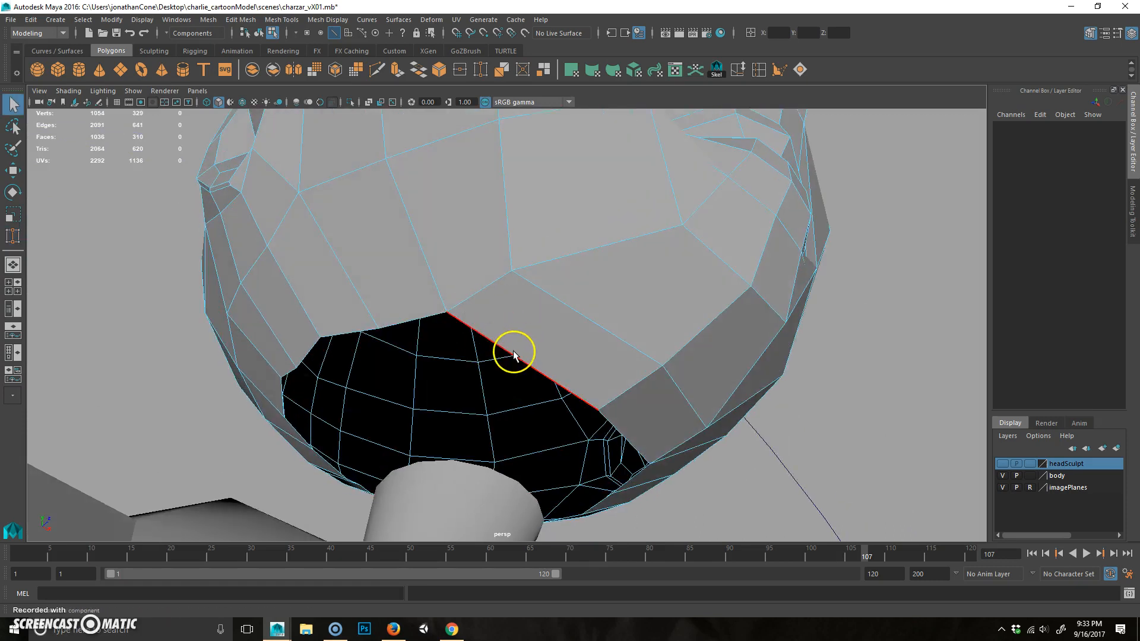
# Select the neck opening's border loop, check its edge count, and examine the edge flow between the ear and the opening.
pyautogui.doubleClick(514, 350)
pyautogui.keyDown('alt'); pyautogui.moveTo(545, 320); pyautogui.dragTo(547, 440); pyautogui.keyUp('alt')
pyautogui.keyDown('alt'); pyautogui.moveTo(616, 415); pyautogui.dragTo(451, 323); pyautogui.keyUp('alt')
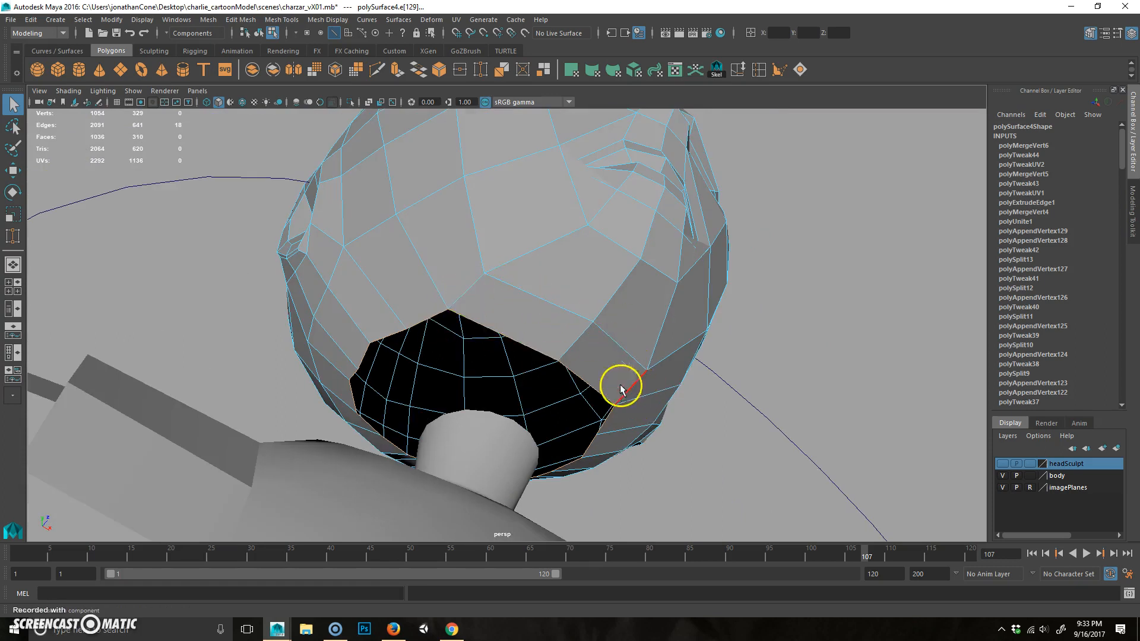
pyautogui.keyDown('alt'); pyautogui.moveTo(489, 313); pyautogui.dragTo(479, 364); pyautogui.keyUp('alt')
pyautogui.keyDown('alt'); pyautogui.moveTo(430, 316); pyautogui.dragTo(534, 356); pyautogui.keyUp('alt')
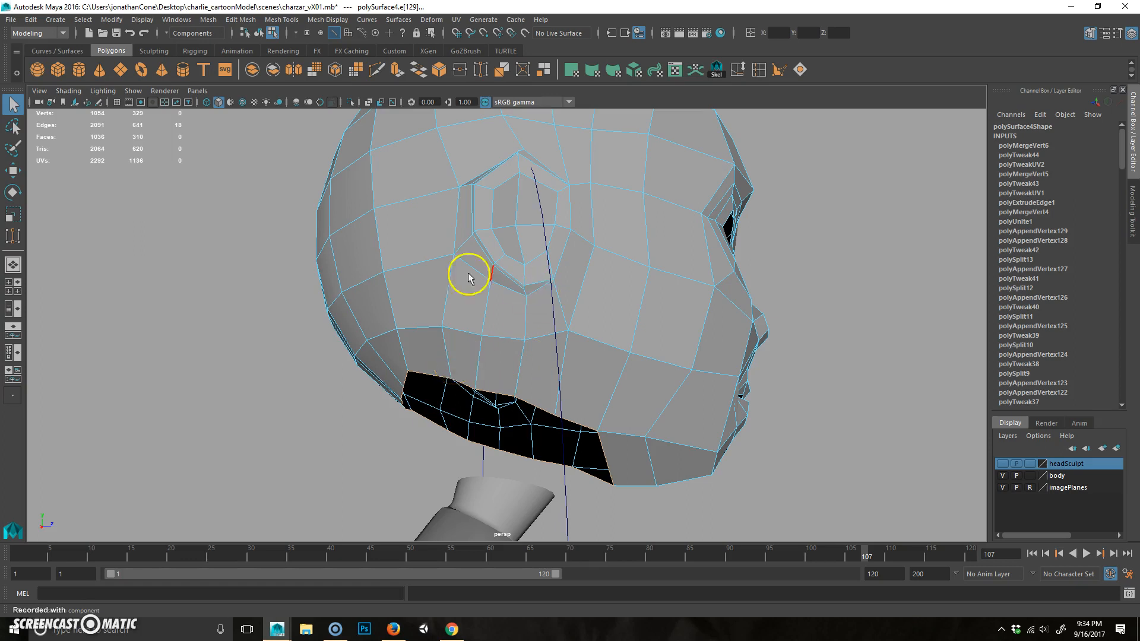
pyautogui.moveTo(483, 329)
pyautogui.keyDown('alt'); pyautogui.mouseDown()
pyautogui.moveTo(507, 341)
pyautogui.moveTo(475, 351)
pyautogui.moveTo(499, 344)
pyautogui.mouseUp(); pyautogui.keyUp('alt')
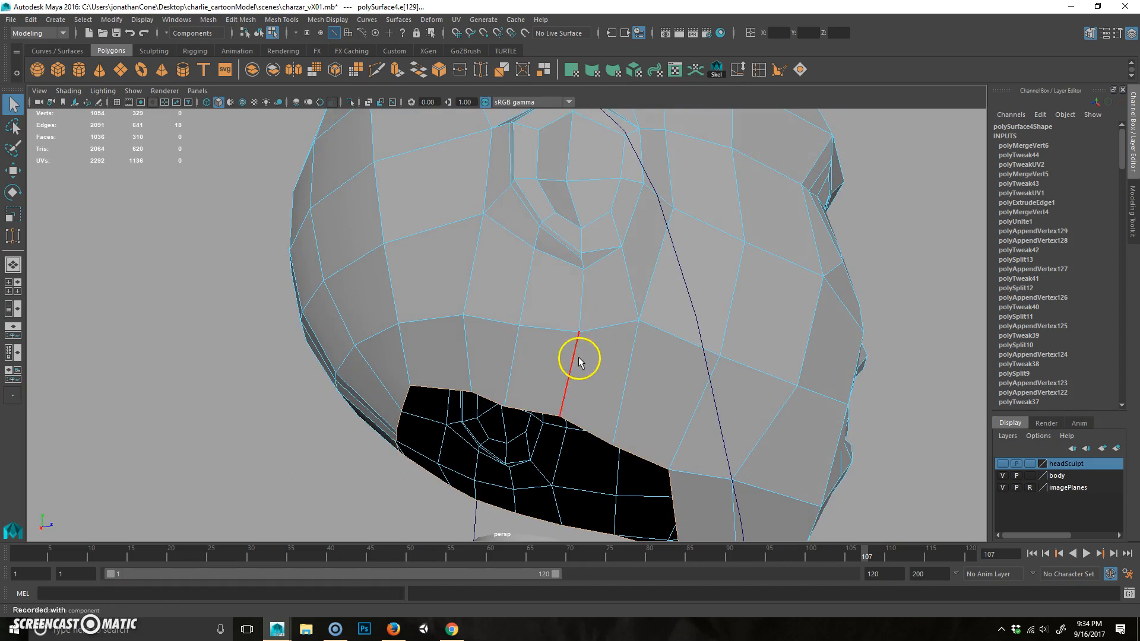
pyautogui.keyDown('alt'); pyautogui.moveTo(569, 368); pyautogui.dragTo(512, 412); pyautogui.keyUp('alt')
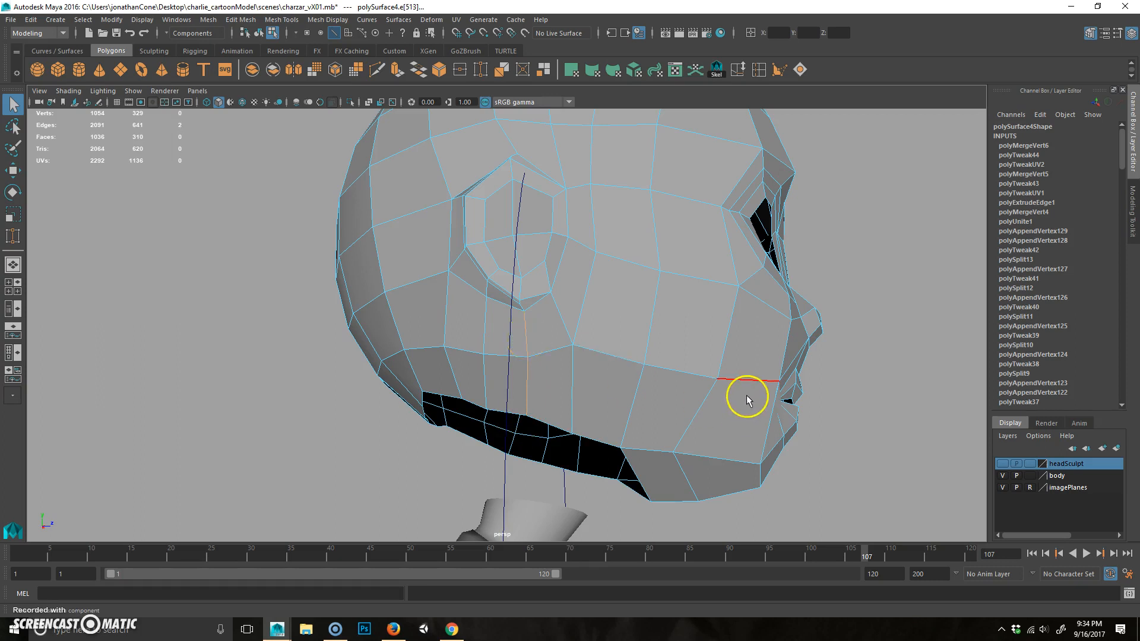
pyautogui.keyDown('alt'); pyautogui.moveTo(665, 433); pyautogui.dragTo(496, 383); pyautogui.keyUp('alt')
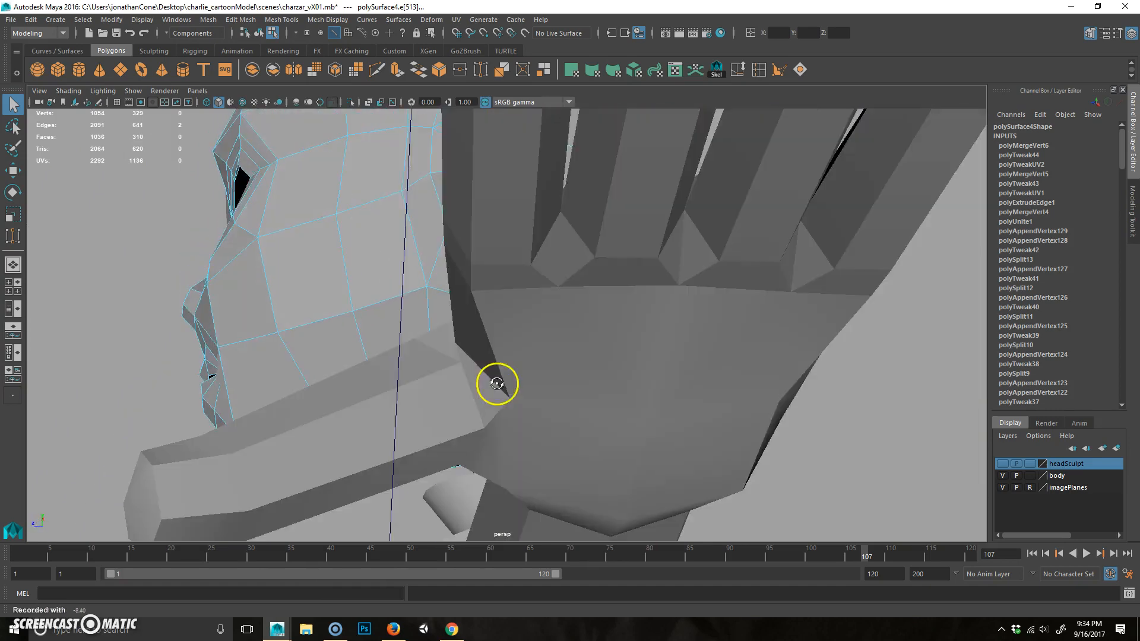
pyautogui.keyDown('alt'); pyautogui.moveTo(487, 282); pyautogui.dragTo(496, 308); pyautogui.keyUp('alt')
pyautogui.keyDown('alt'); pyautogui.moveTo(590, 391); pyautogui.dragTo(393, 437); pyautogui.keyUp('alt')
pyautogui.keyDown('ctrl'); pyautogui.moveTo(531, 377); pyautogui.dragTo(635, 285); pyautogui.keyUp('ctrl')
pyautogui.keyDown('shift'); pyautogui.click(504, 345); pyautogui.keyUp('shift')
pyautogui.keyDown('alt'); pyautogui.moveTo(504, 364); pyautogui.dragTo(659, 385); pyautogui.keyUp('alt')
# Select the two-edge column running from the back of each ear down to the neck opening on both sides of the head.
pyautogui.click(473, 297)
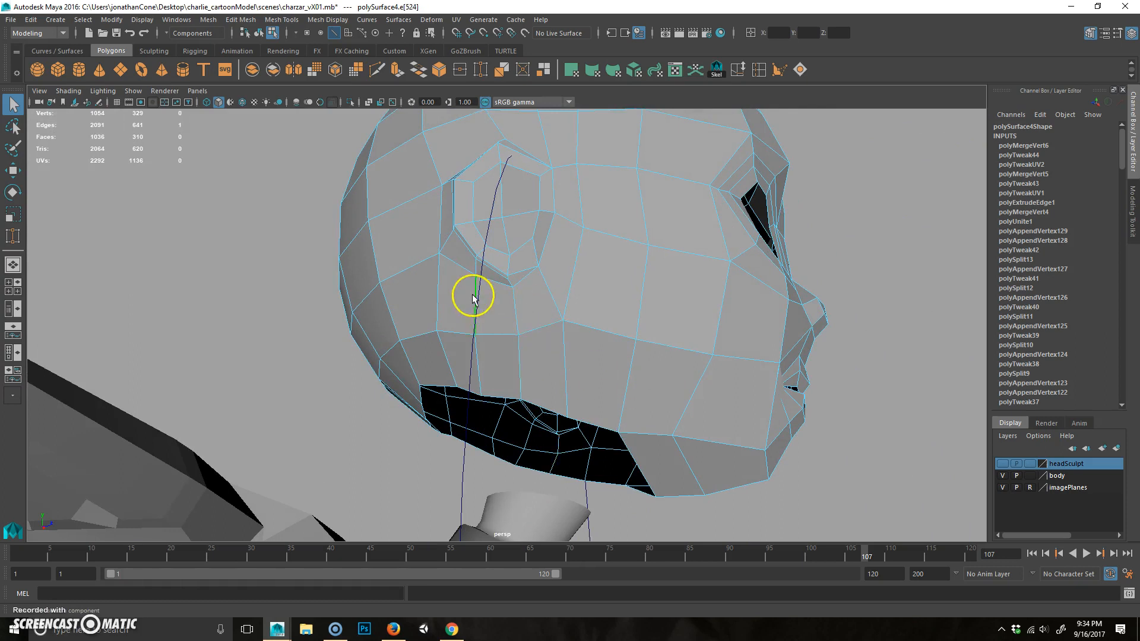
pyautogui.keyDown('alt'); pyautogui.moveTo(783, 429); pyautogui.dragTo(499, 425); pyautogui.keyUp('alt')
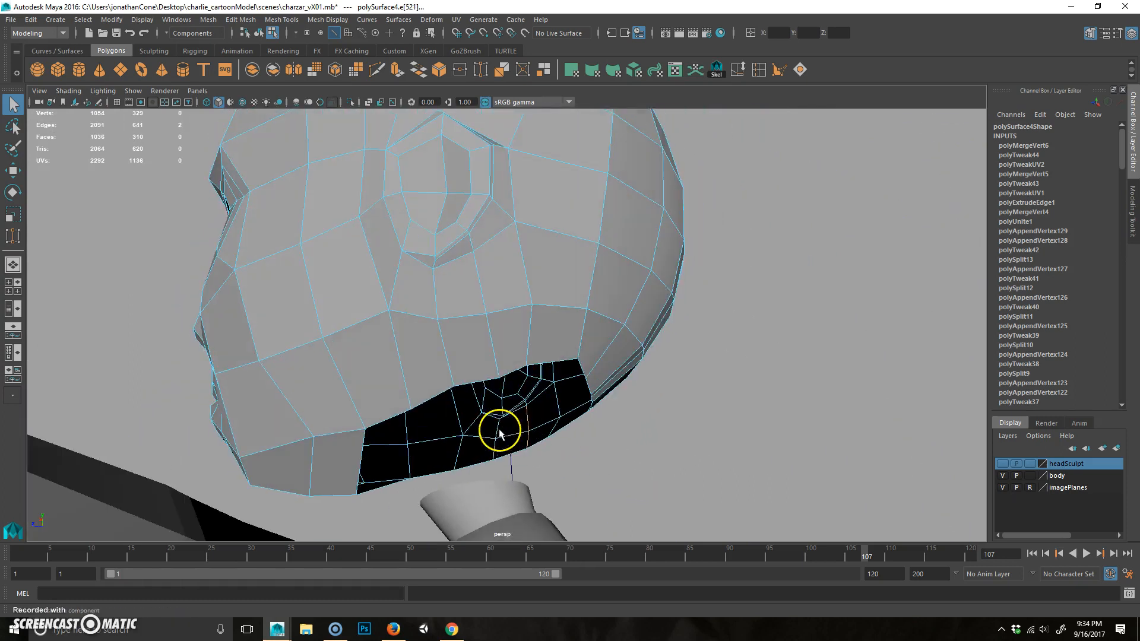
pyautogui.keyDown('shift'); pyautogui.click(502, 339); pyautogui.keyUp('shift')
pyautogui.keyDown('alt'); pyautogui.moveTo(501, 338); pyautogui.dragTo(601, 396); pyautogui.keyUp('alt')
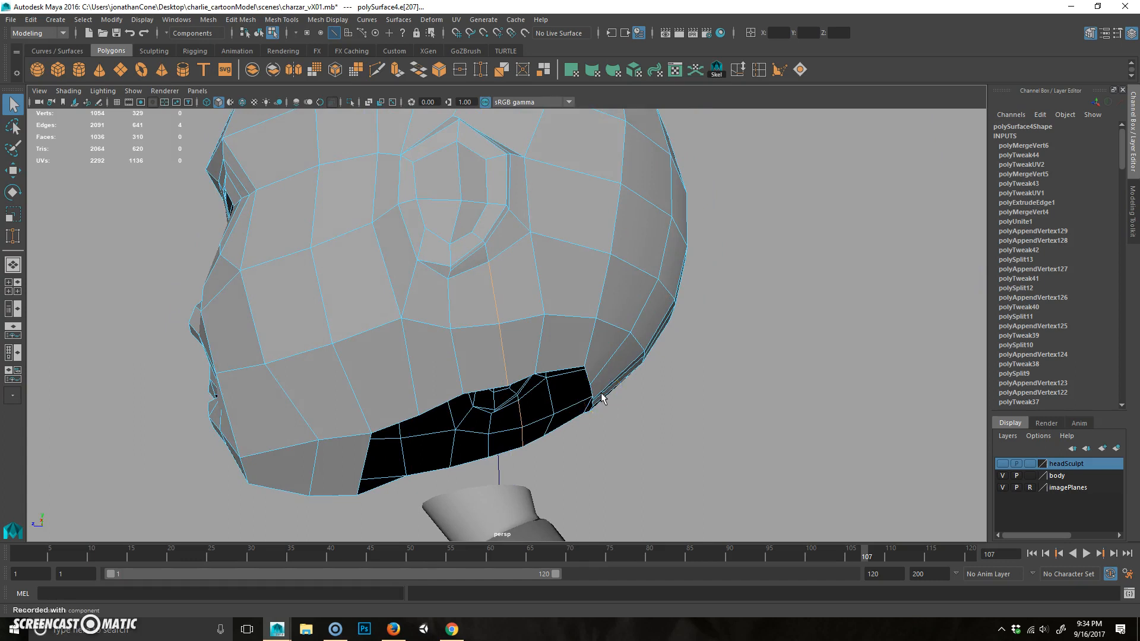
# Try deleting the selected edges behind both ears without removing their vertices.
pyautogui.press('Delete')
pyautogui.scroll(2, 486, 330)
pyautogui.press('F9')
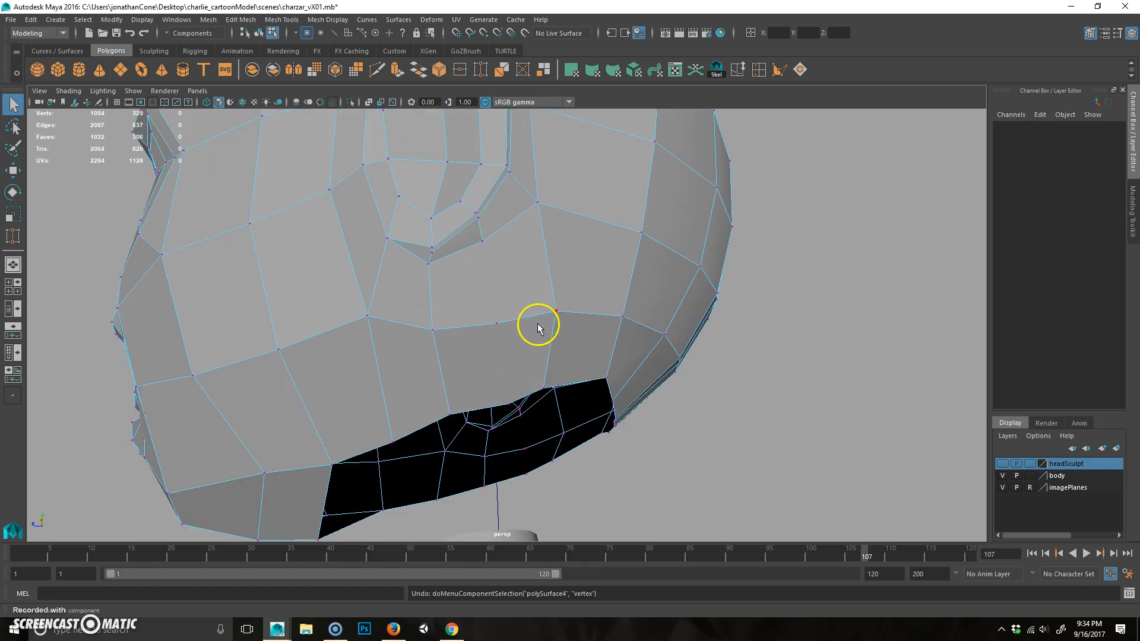
pyautogui.hotkey('ctrl', 'z')
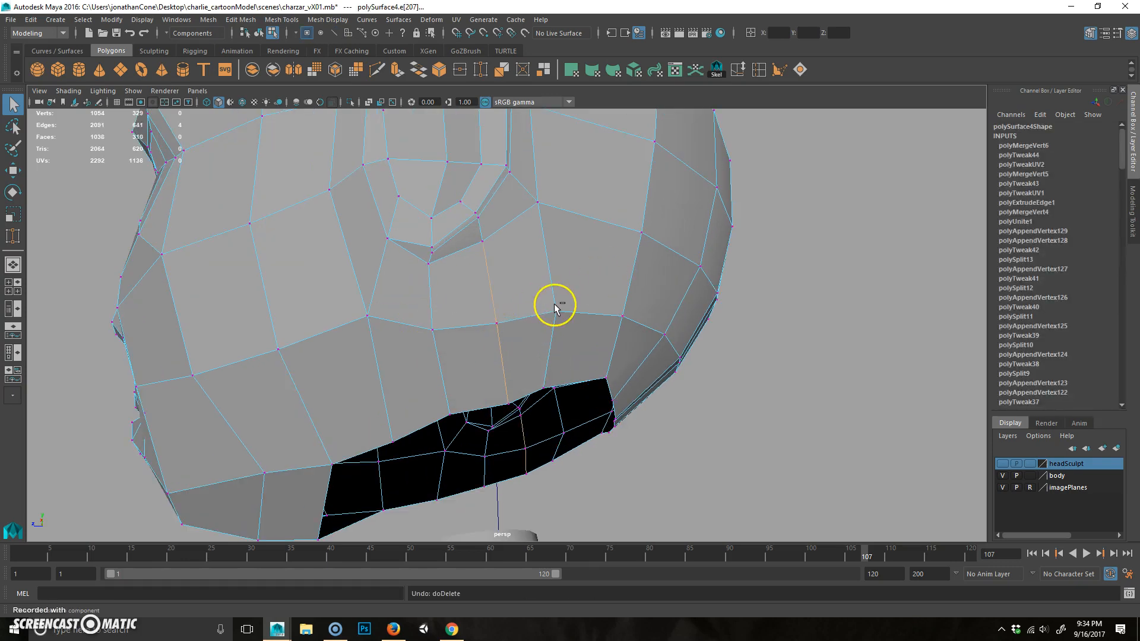
# Delete the selected edge columns behind both ears together with their vertices, and activate the Move tool.
pyautogui.hotkey('ctrl', 'Delete')
pyautogui.press('w')
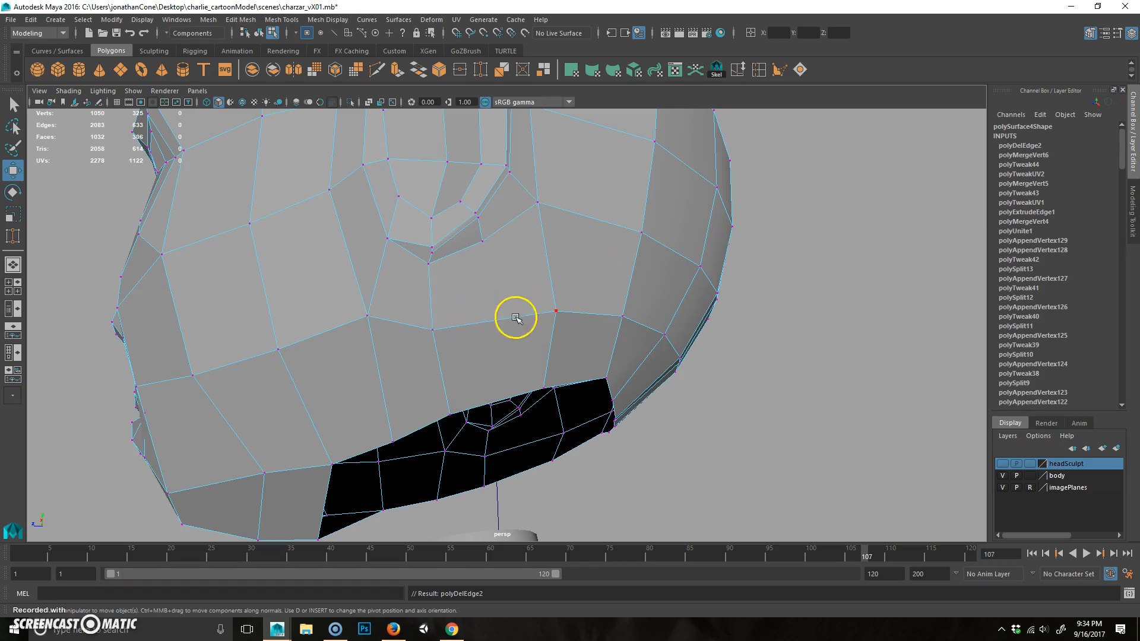
# Use Multi-Cut to connect the lower back corner of each ear to the nearest vertex above the neck opening, on both sides of the head.
pyautogui.keyDown('alt'); pyautogui.moveTo(569, 325); pyautogui.dragTo(587, 341); pyautogui.keyUp('alt')
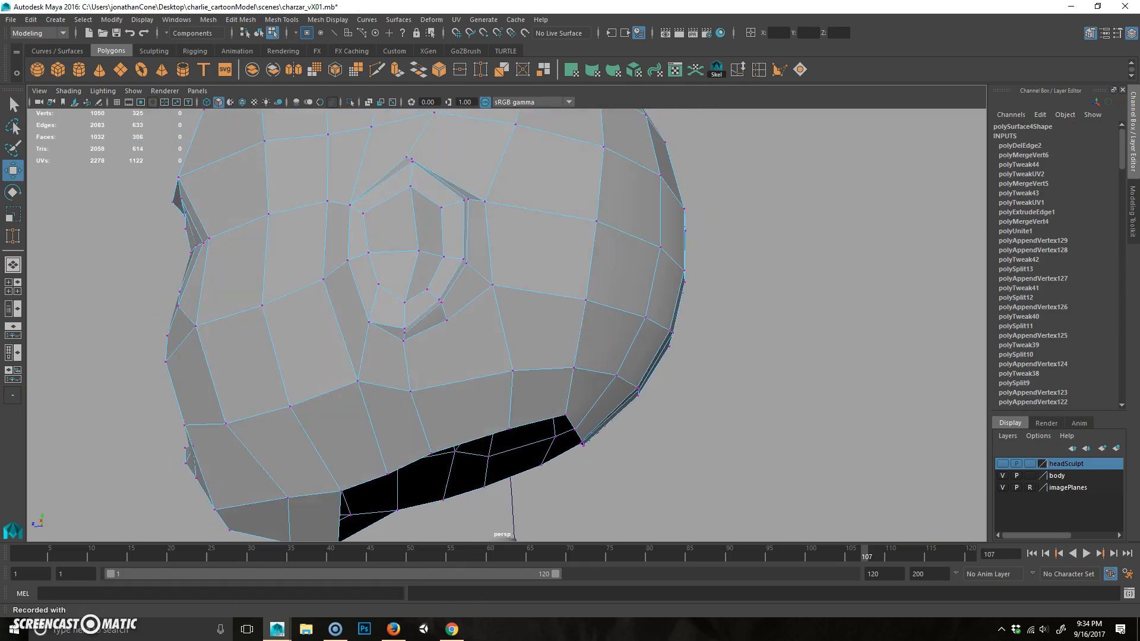
pyautogui.click(376, 69)
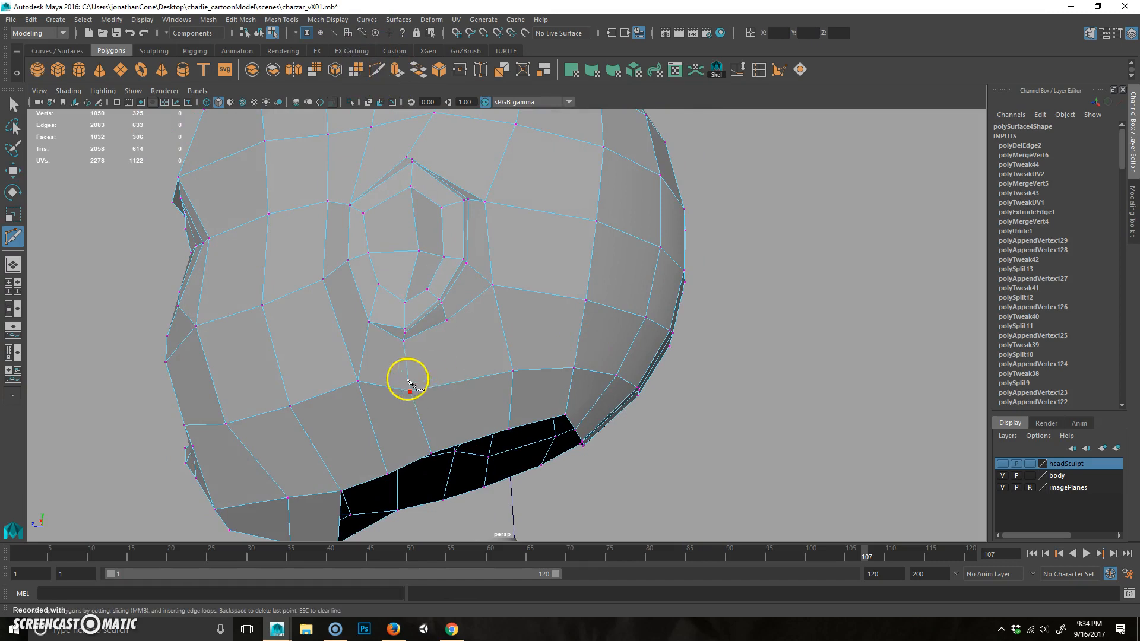
pyautogui.click(449, 320)
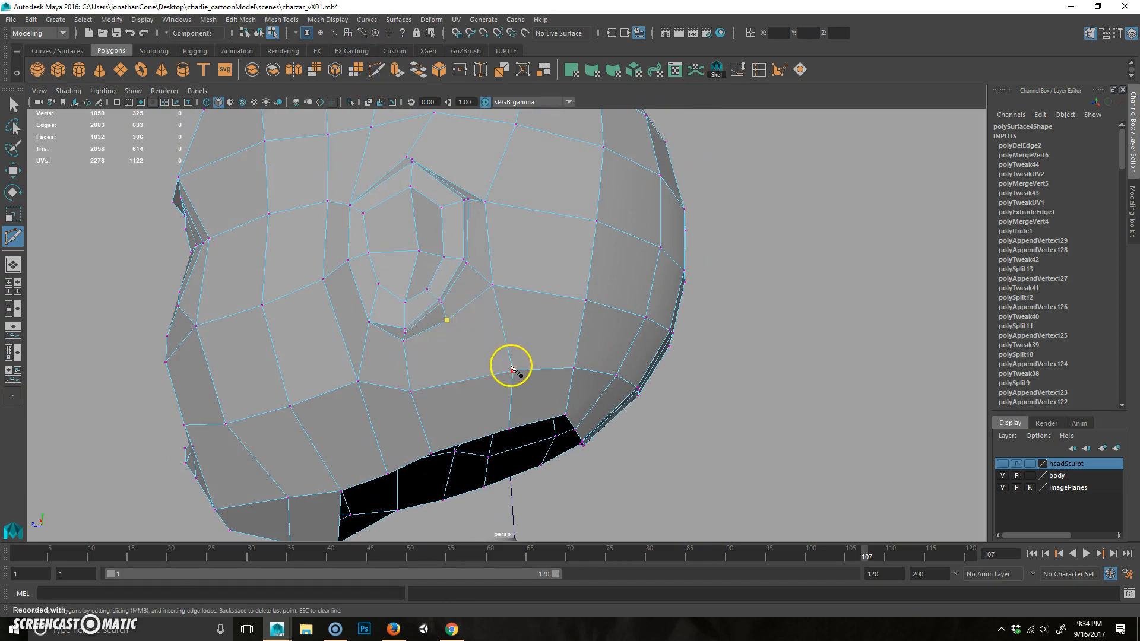
pyautogui.press('Return')
pyautogui.keyDown('alt'); pyautogui.moveTo(556, 355); pyautogui.dragTo(644, 354); pyautogui.keyUp('alt')
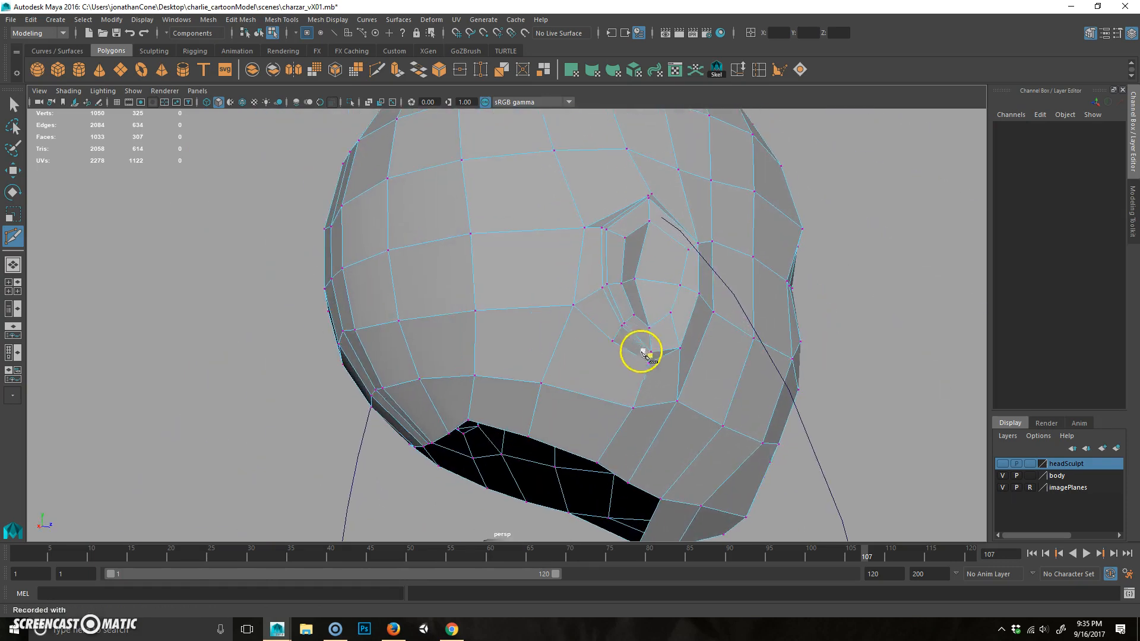
pyautogui.click(613, 343)
pyautogui.click(541, 384)
pyautogui.press('Return')
# Cut a new edge row across the back of the head between the ears, and select the neck opening's border loop to check its edge count.
pyautogui.keyDown('alt'); pyautogui.moveTo(471, 382); pyautogui.dragTo(490, 347); pyautogui.keyUp('alt')
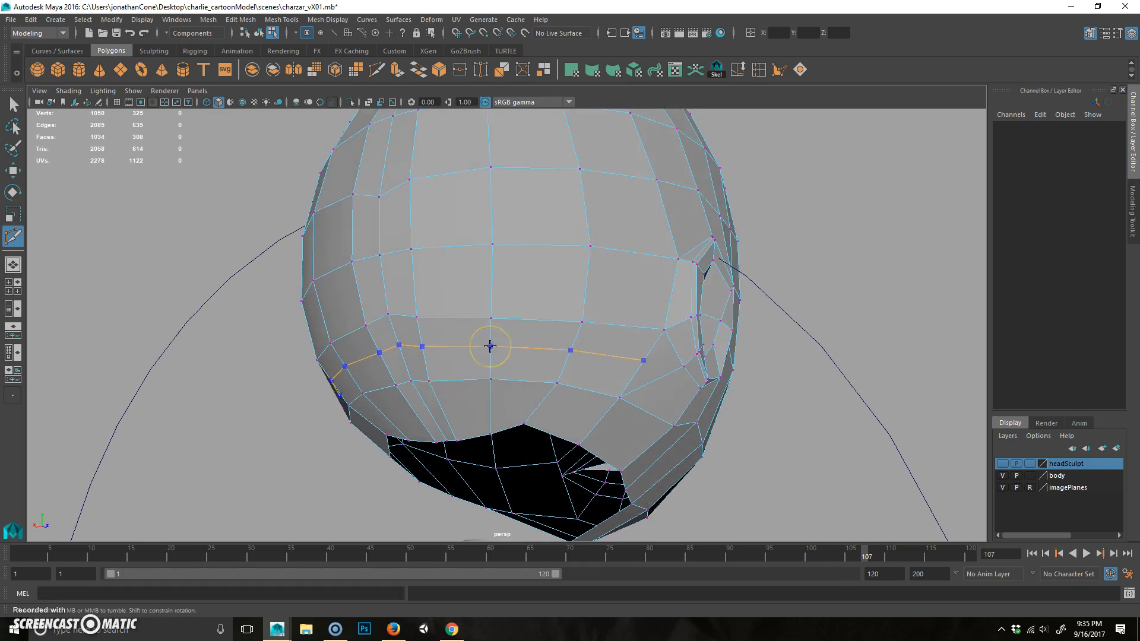
pyautogui.keyDown('alt'); pyautogui.moveTo(503, 364); pyautogui.dragTo(551, 382); pyautogui.keyUp('alt')
pyautogui.press('q')
pyautogui.press('F10')
pyautogui.click(535, 422)
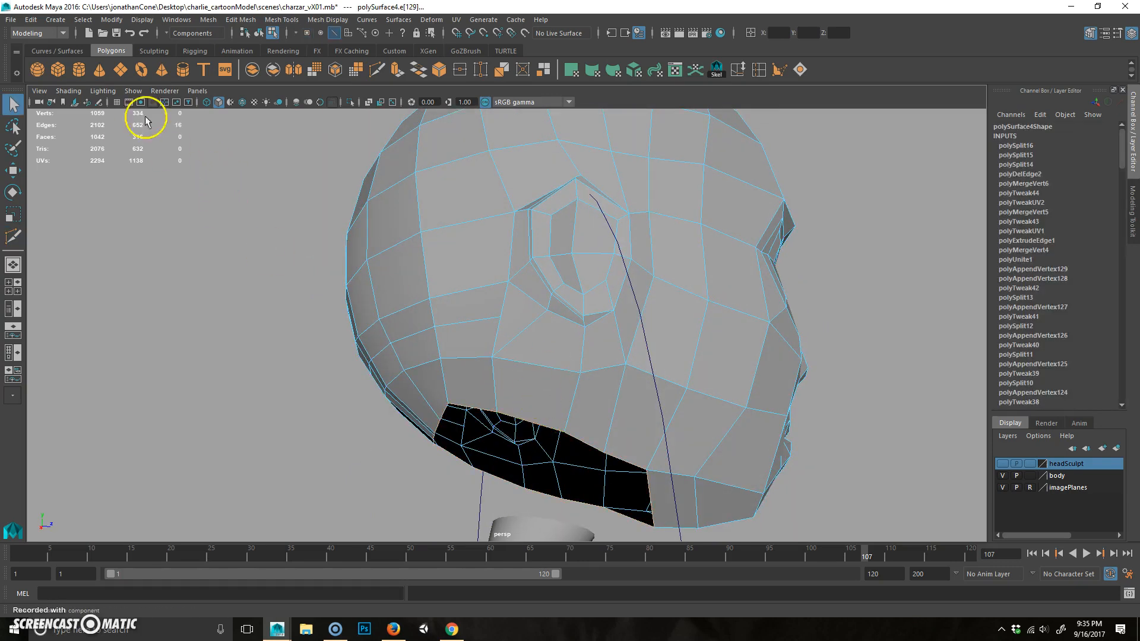
# Return to object selection and combine the head and body meshes into one object.
pyautogui.scroll(-5, 288, 342)
pyautogui.keyDown('alt'); pyautogui.moveTo(638, 336); pyautogui.dragTo(553, 341); pyautogui.keyUp('alt')
pyautogui.scroll(3, 501, 375)
pyautogui.scroll(-3, 480, 377)
pyautogui.keyDown('alt'); pyautogui.moveTo(478, 377); pyautogui.dragTo(485, 398, button='middle'); pyautogui.keyUp('alt')
pyautogui.keyDown('alt'); pyautogui.moveTo(556, 369); pyautogui.dragTo(509, 371); pyautogui.keyUp('alt')
pyautogui.press('F8')
pyautogui.click(471, 331)
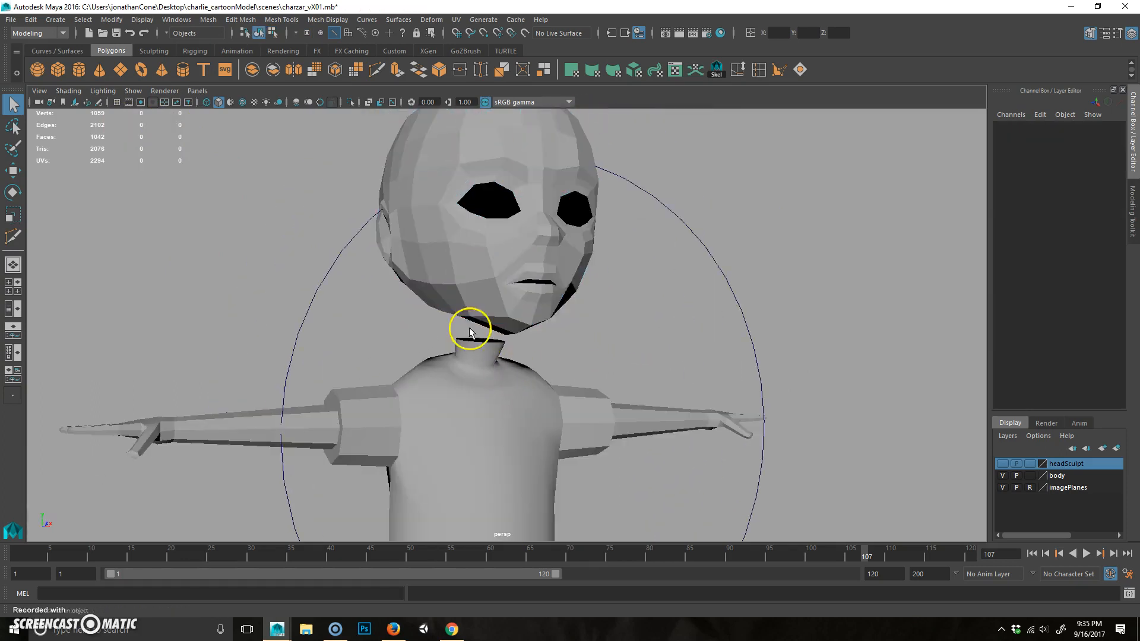
pyautogui.keyDown('alt'); pyautogui.moveTo(474, 294); pyautogui.dragTo(481, 309, button='middle'); pyautogui.keyUp('alt')
pyautogui.click(480, 310)
pyautogui.keyDown('alt'); pyautogui.moveTo(537, 333); pyautogui.dragTo(536, 373); pyautogui.keyUp('alt')
pyautogui.hotkey('shift', 'z')
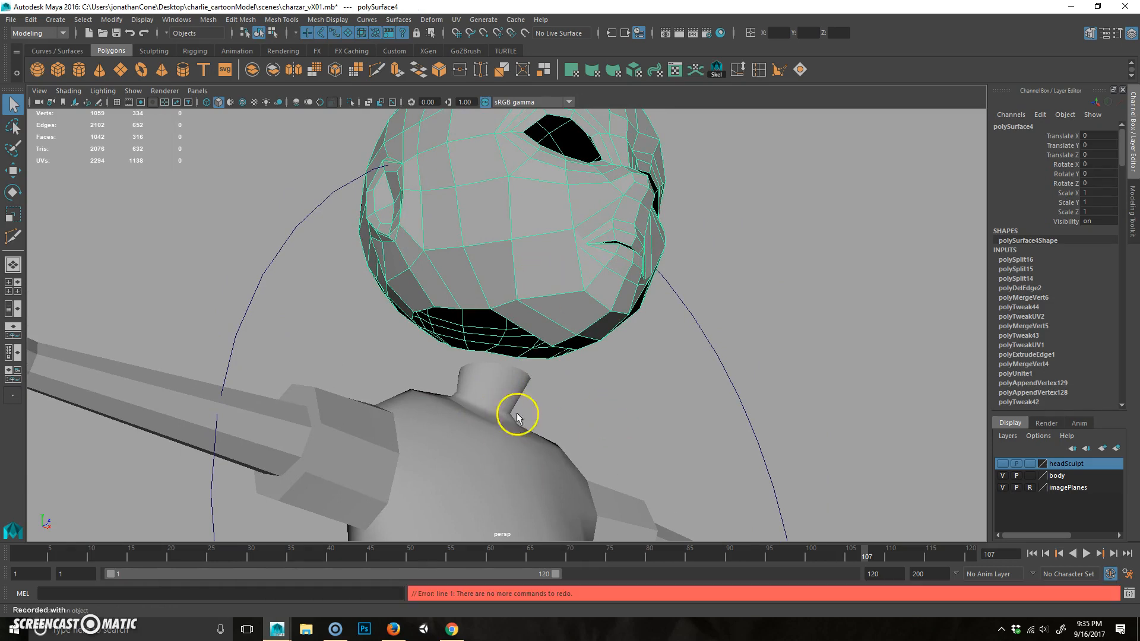
pyautogui.click(489, 408)
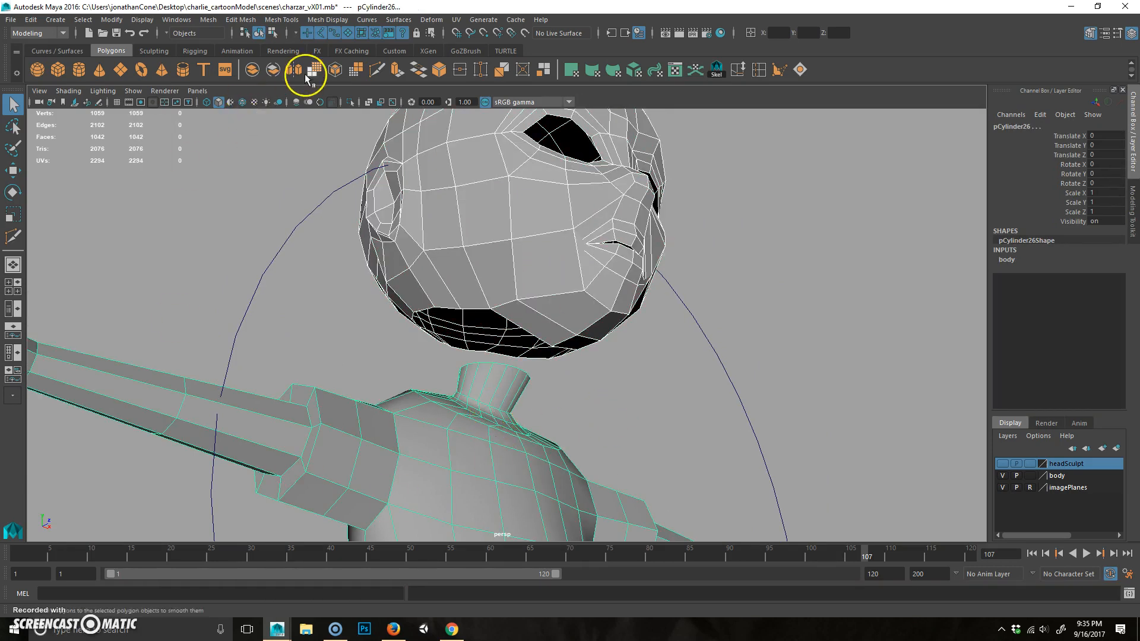
pyautogui.click(252, 71)
# Select the border loops of the head opening and the body's neck, and bridge them together.
pyautogui.keyDown('alt'); pyautogui.moveTo(471, 364); pyautogui.dragTo(516, 283); pyautogui.keyUp('alt')
pyautogui.moveTo(518, 282); pyautogui.dragTo(523, 235, button='right')
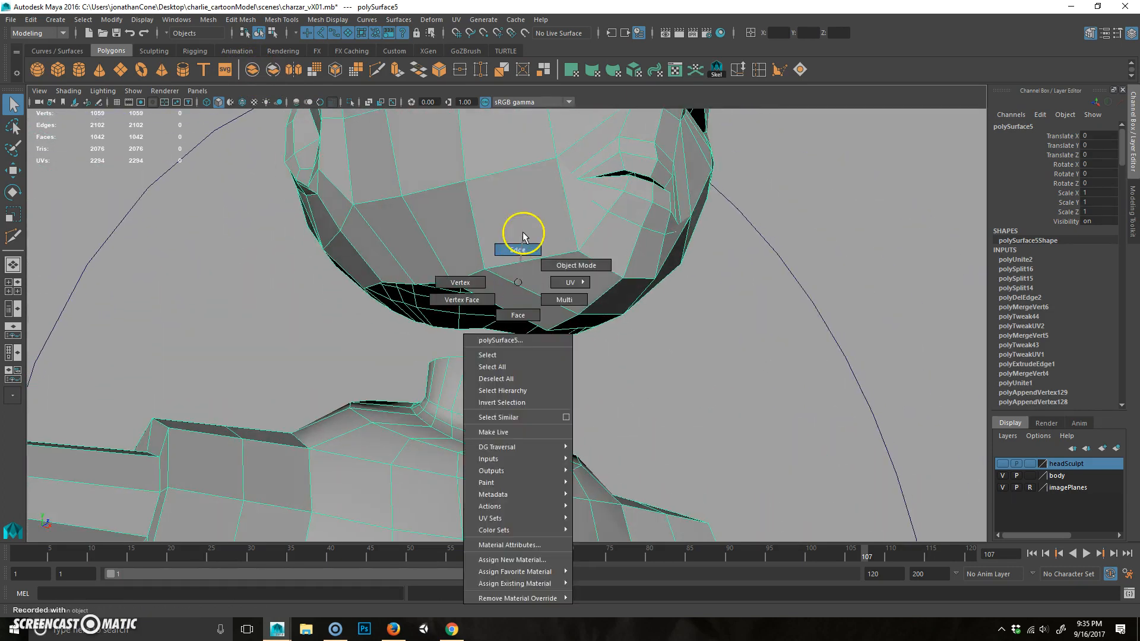
pyautogui.doubleClick(515, 312)
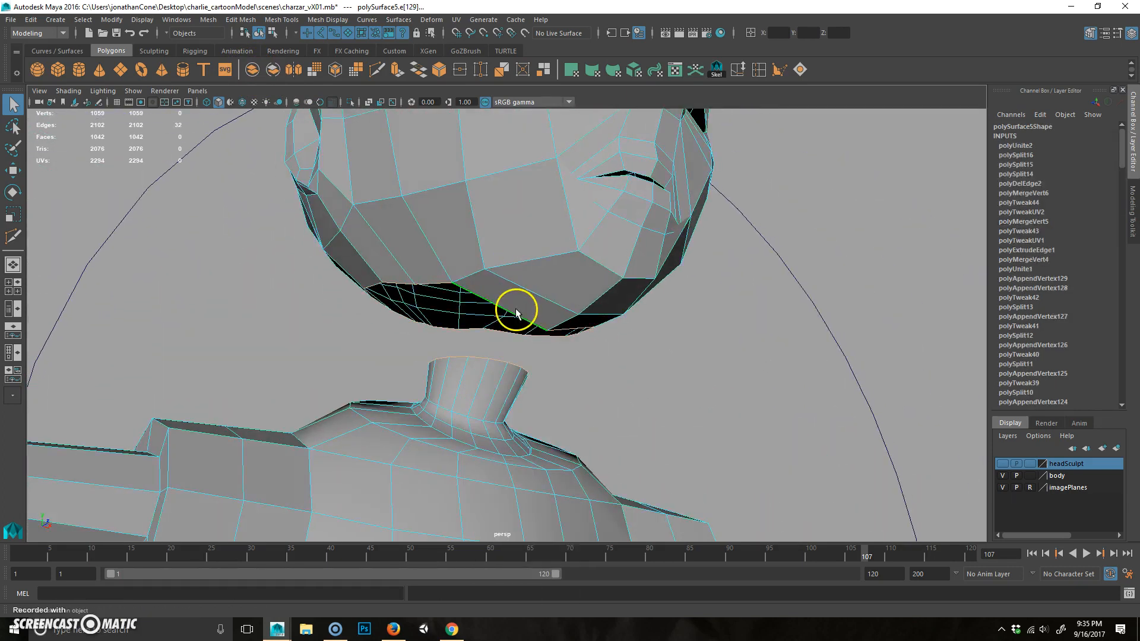
pyautogui.keyDown('shift'); pyautogui.doubleClick(475, 362); pyautogui.keyUp('shift')
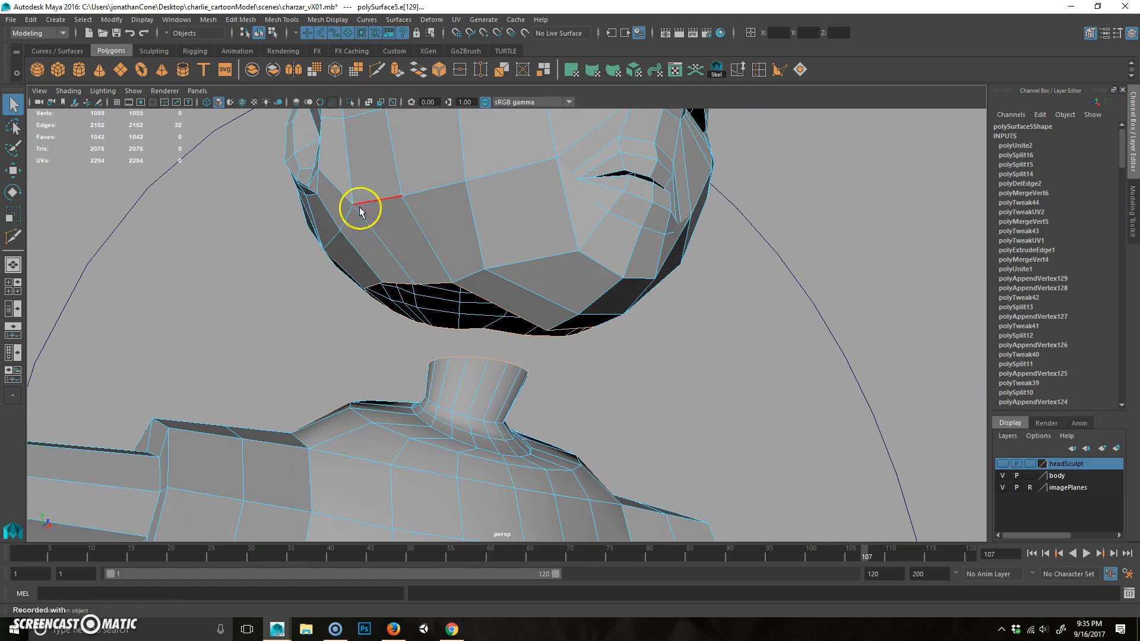
pyautogui.click(418, 70)
pyautogui.keyDown('alt'); pyautogui.moveTo(623, 381); pyautogui.dragTo(376, 403); pyautogui.keyUp('alt')
pyautogui.keyDown('alt'); pyautogui.moveTo(262, 411); pyautogui.dragTo(491, 337); pyautogui.keyUp('alt')
pyautogui.keyDown('alt'); pyautogui.moveTo(596, 272); pyautogui.dragTo(634, 318); pyautogui.keyUp('alt')
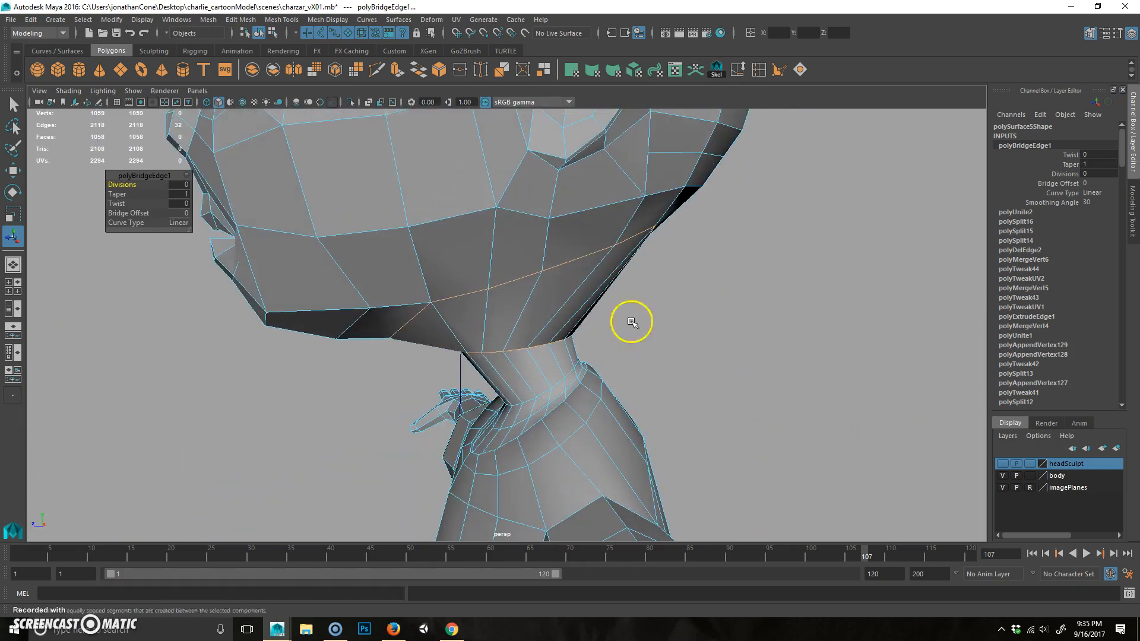
pyautogui.click(633, 318)
# Insert an edge loop around the bridged section close to the rim of the body's neck.
pyautogui.click(395, 70)
pyautogui.scroll(3, 404, 285)
pyautogui.keyDown('alt'); pyautogui.moveTo(410, 354); pyautogui.dragTo(522, 326); pyautogui.keyUp('alt')
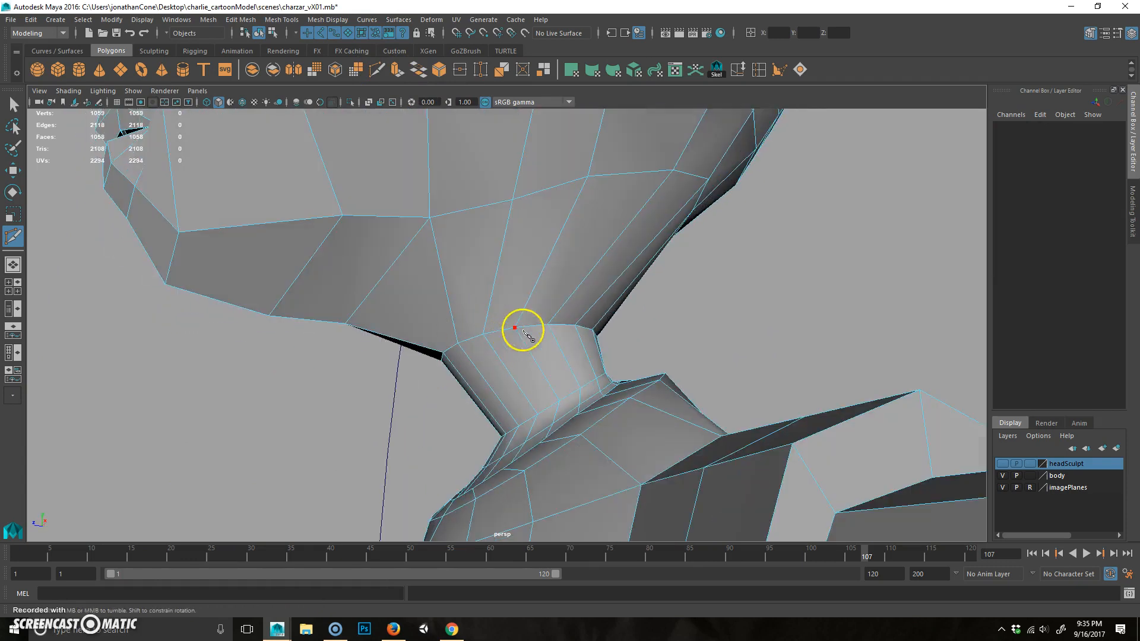
pyautogui.keyDown('ctrl'); pyautogui.click(513, 331); pyautogui.keyUp('ctrl')
pyautogui.keyDown('alt'); pyautogui.moveTo(426, 376); pyautogui.dragTo(522, 318, button='right'); pyautogui.keyUp('alt')
pyautogui.press('q')
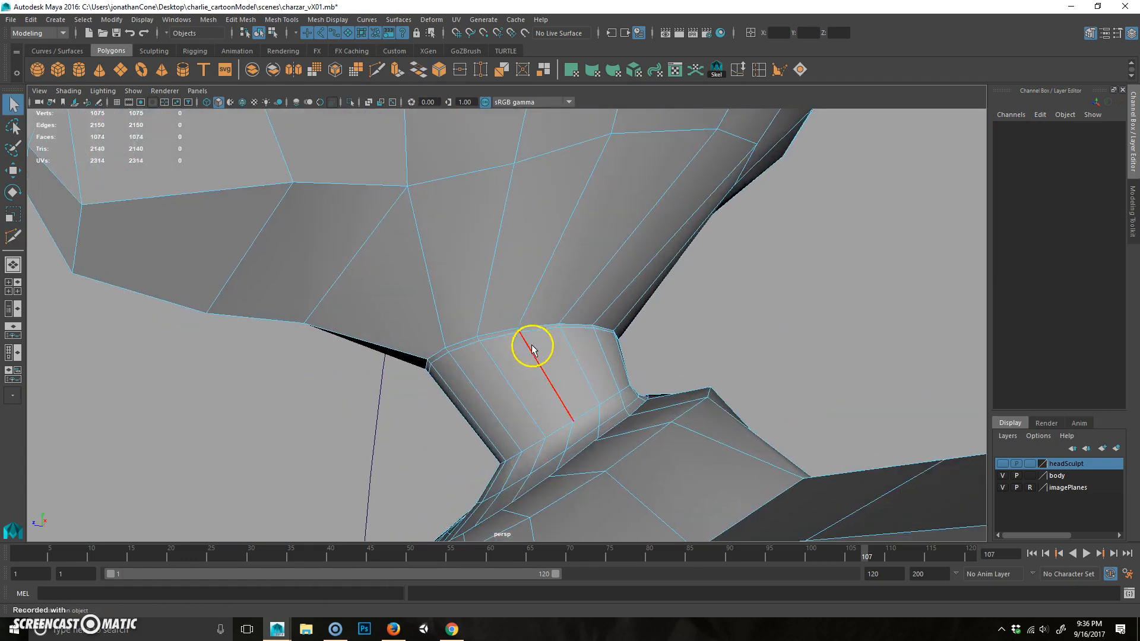
# Select the new neck loop and slide it up to about midway between the neck rim and the head with Slide Edge.
pyautogui.doubleClick(538, 327)
pyautogui.keyDown('alt'); pyautogui.moveTo(542, 332); pyautogui.dragTo(477, 369); pyautogui.keyUp('alt')
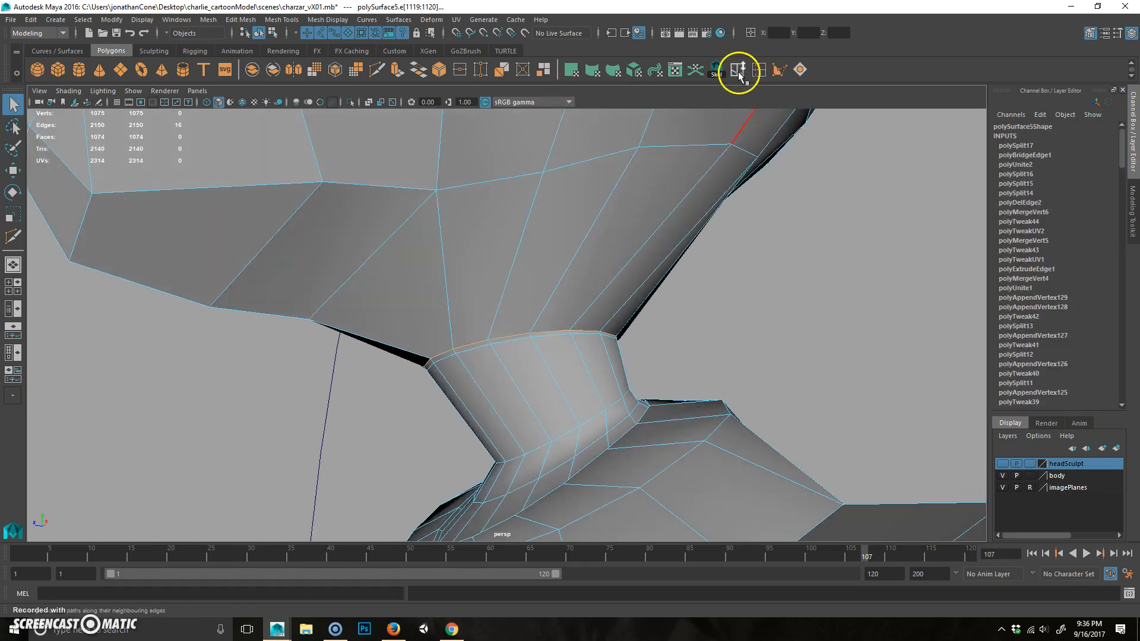
pyautogui.click(284, 20)
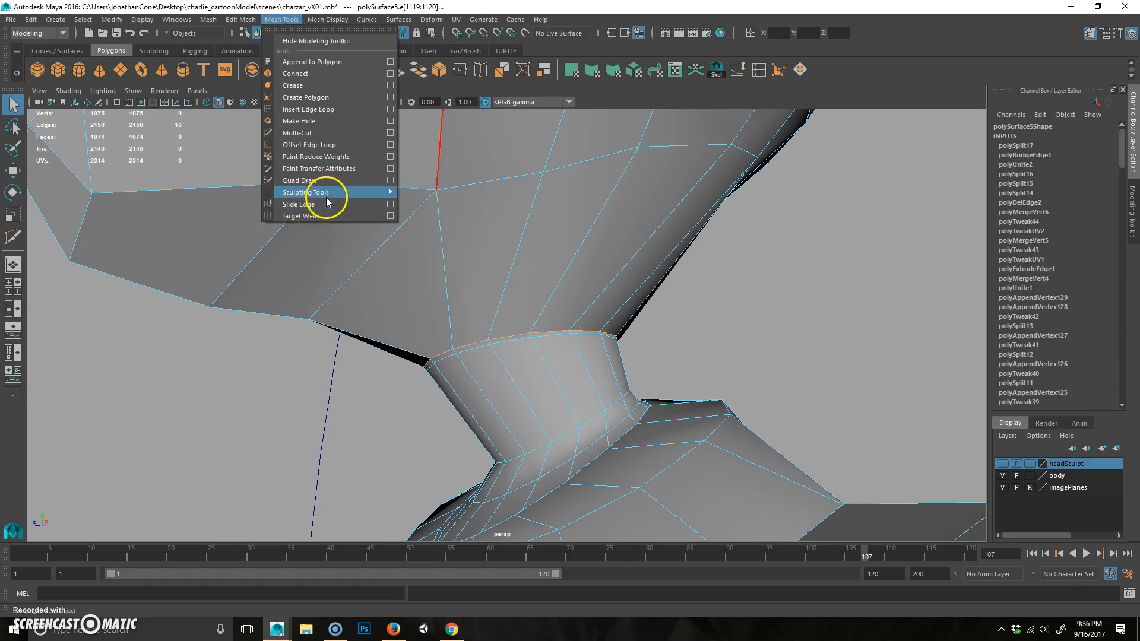
pyautogui.click(736, 70)
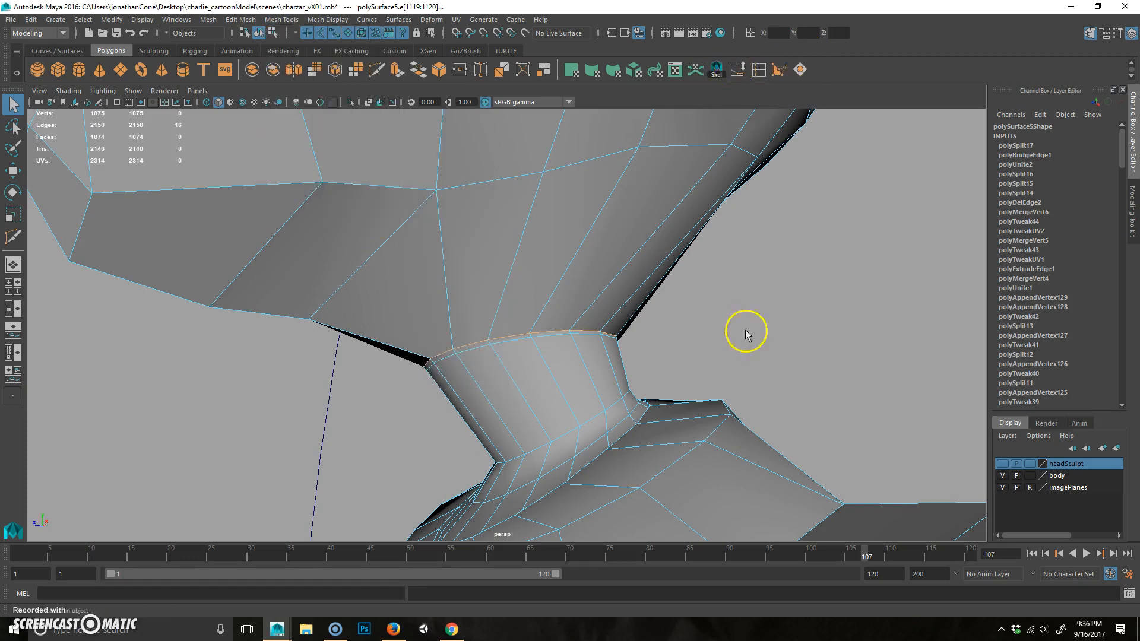
pyautogui.moveTo(585, 358); pyautogui.dragTo(546, 350, button='middle')
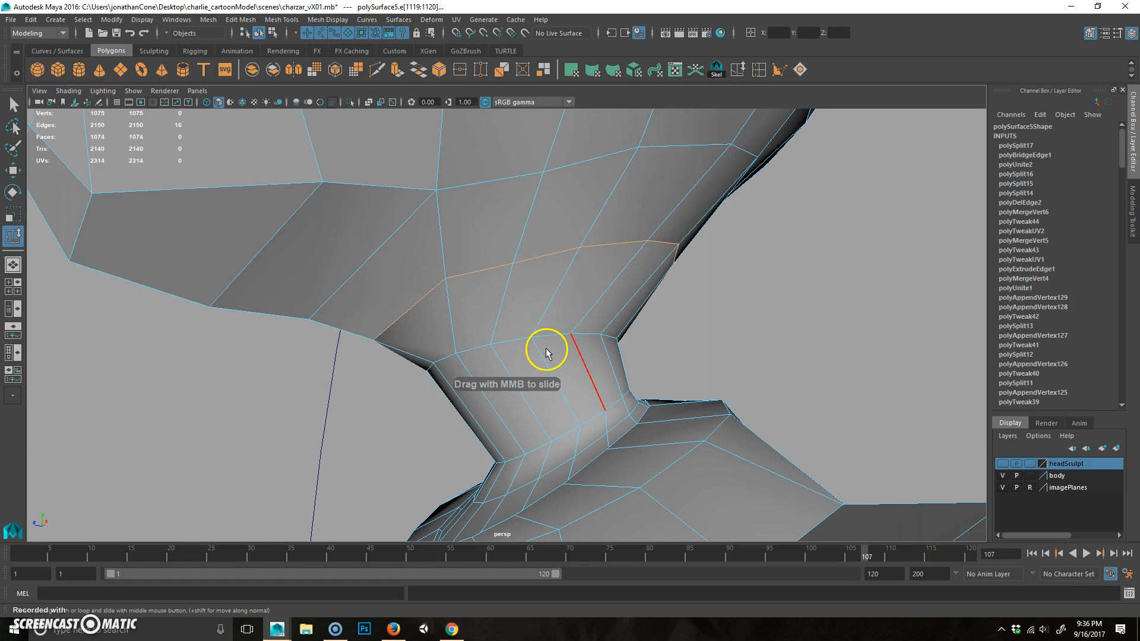
# Examine the joined neck and preview the face with mesh smoothing, returning to the unsmoothed display.
pyautogui.keyDown('alt'); pyautogui.moveTo(659, 351); pyautogui.dragTo(559, 390); pyautogui.keyUp('alt')
pyautogui.keyDown('alt'); pyautogui.moveTo(569, 442); pyautogui.dragTo(422, 382); pyautogui.keyUp('alt')
pyautogui.press('F8')
pyautogui.keyDown('alt'); pyautogui.moveTo(423, 382); pyautogui.dragTo(516, 394, button='right'); pyautogui.keyUp('alt')
pyautogui.keyDown('alt'); pyautogui.moveTo(459, 393); pyautogui.dragTo(438, 382); pyautogui.keyUp('alt')
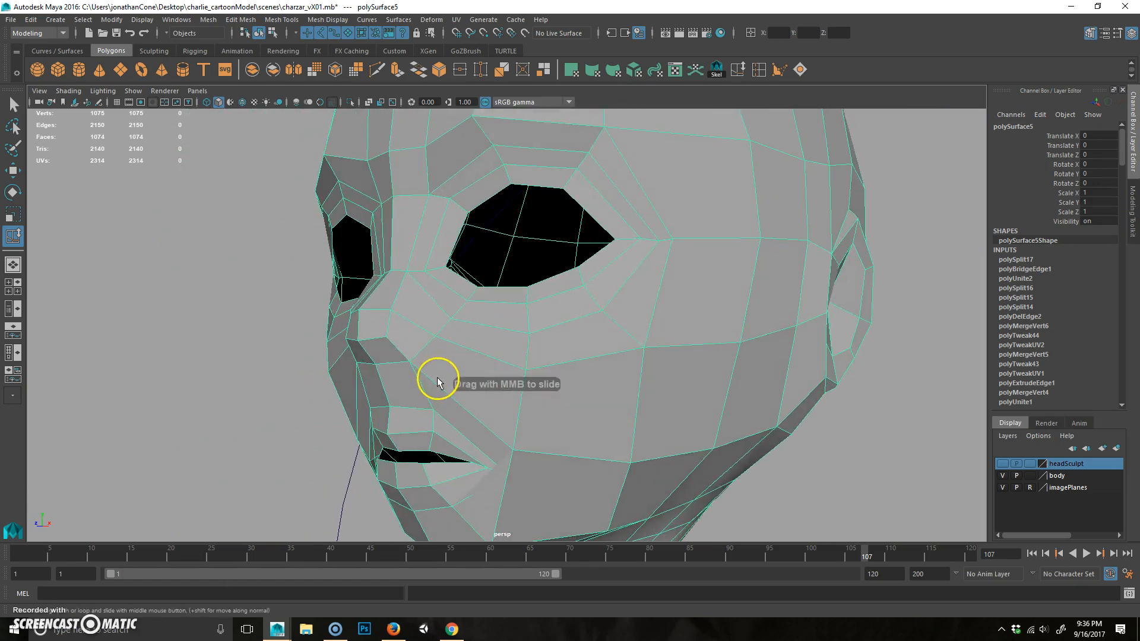
pyautogui.press('3')
pyautogui.click(920, 452)
pyautogui.keyDown('alt'); pyautogui.moveTo(416, 448); pyautogui.dragTo(498, 412); pyautogui.keyUp('alt')
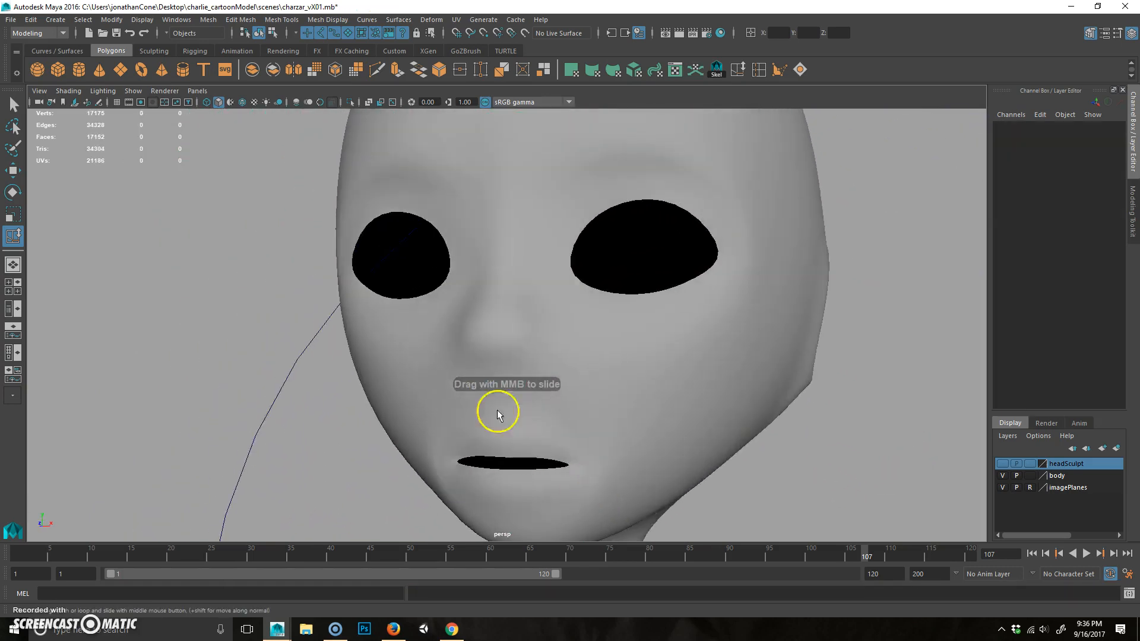
pyautogui.click(530, 362)
pyautogui.press('1')
# Select the faces around the nose tip on both sides and extrude them, shrinking them to a local scale of 0.4.
pyautogui.keyDown('alt'); pyautogui.moveTo(530, 363); pyautogui.dragTo(581, 373); pyautogui.keyUp('alt')
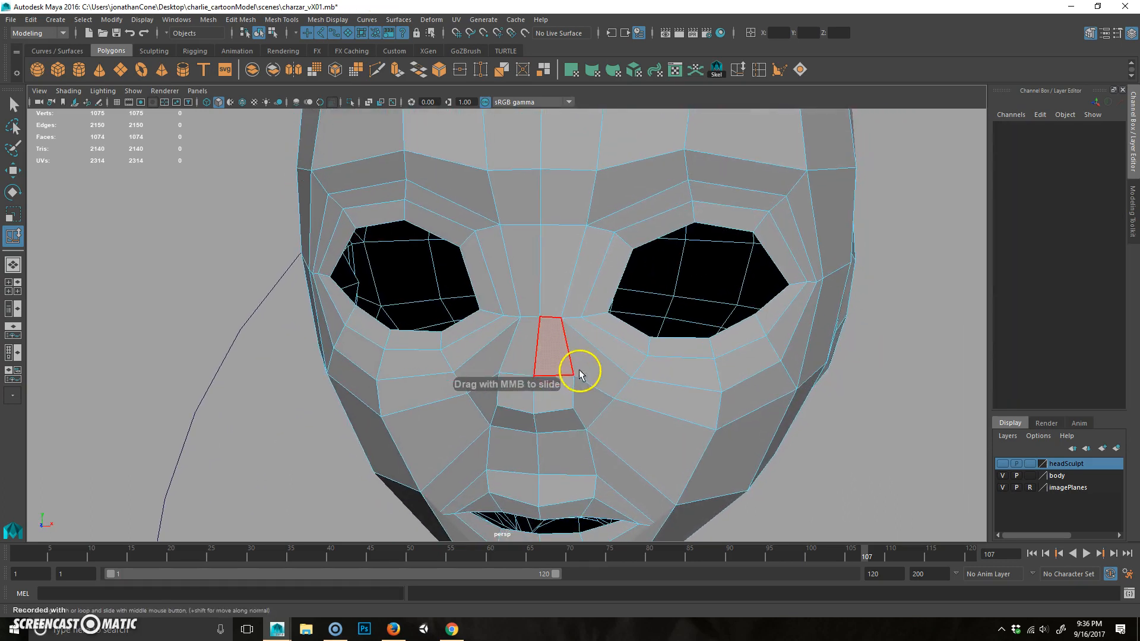
pyautogui.press('q')
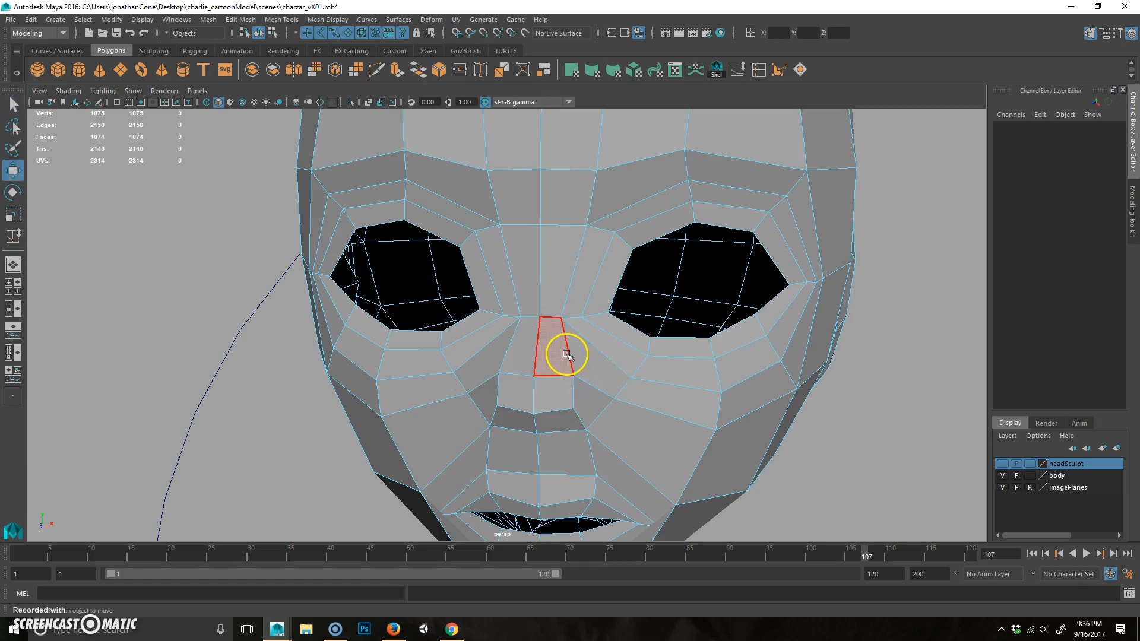
pyautogui.moveTo(533, 355); pyautogui.dragTo(492, 380)
pyautogui.moveTo(540, 419); pyautogui.dragTo(585, 438)
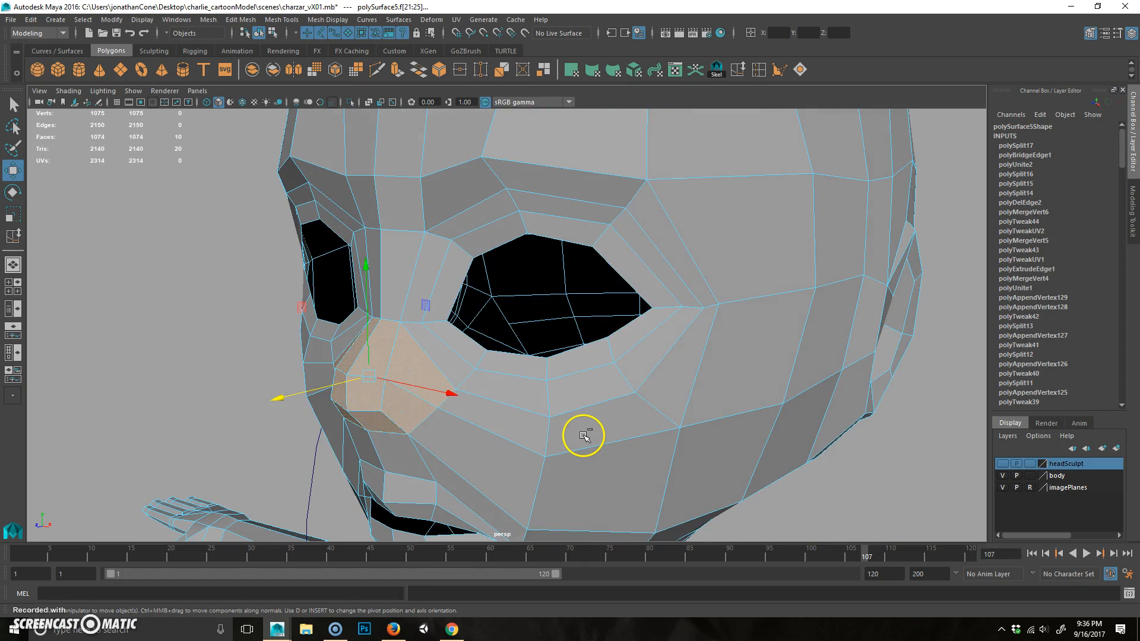
pyautogui.hotkey('ctrl', 'e')
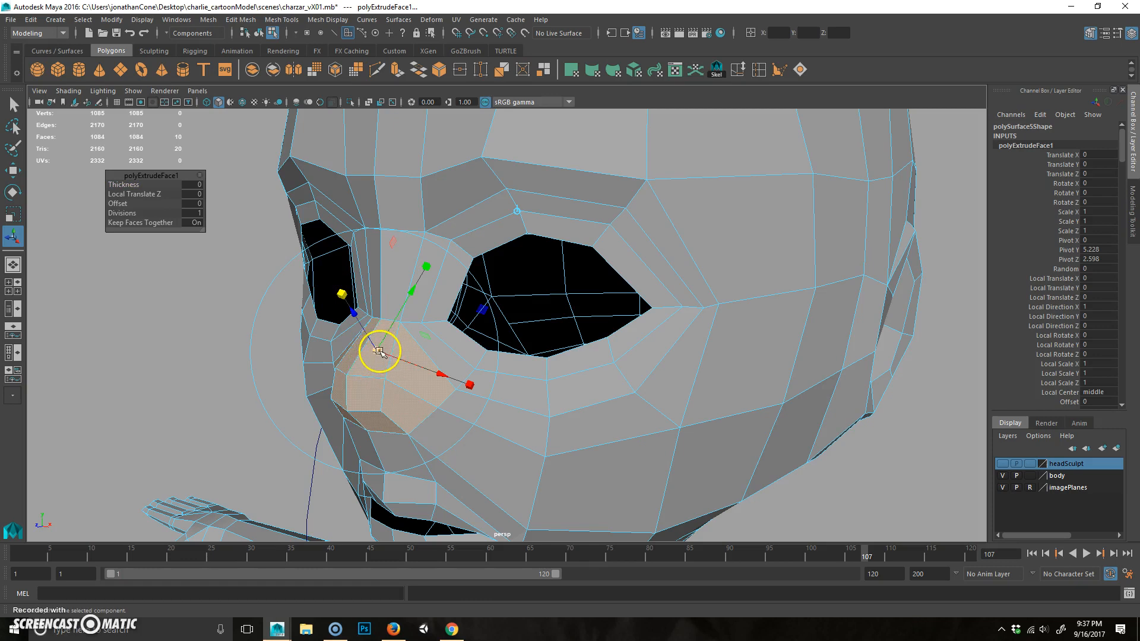
pyautogui.moveTo(378, 353); pyautogui.dragTo(504, 372)
pyautogui.press('r')
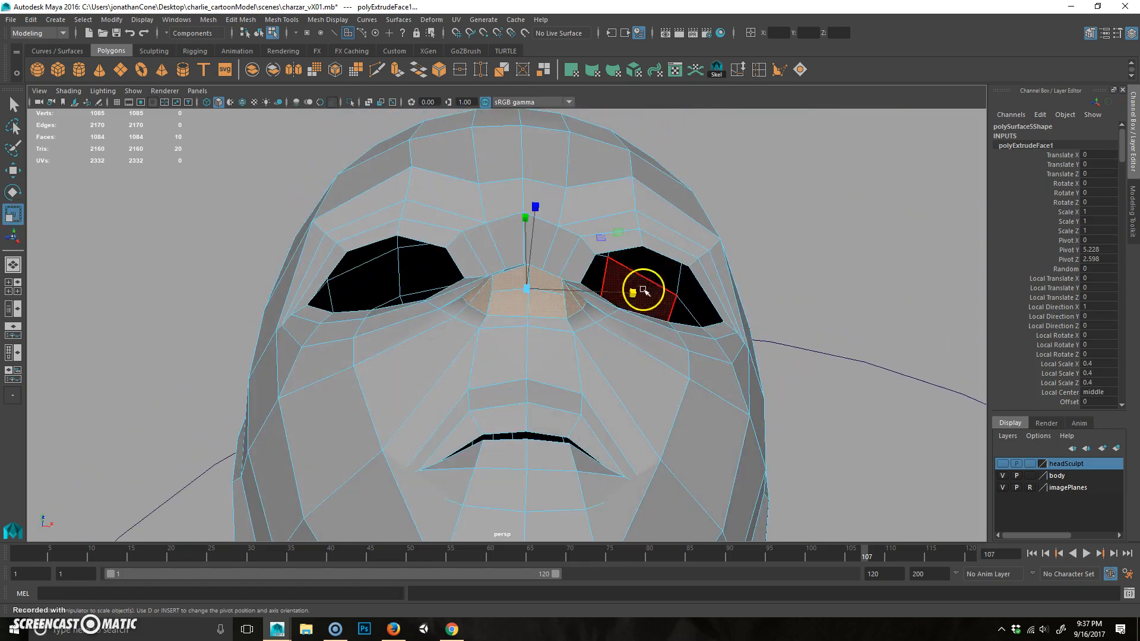
# Return to Object Mode and examine the extruded nose from several angles in smooth preview.
pyautogui.moveTo(612, 292)
pyautogui.keyDown('alt'); pyautogui.mouseDown()
pyautogui.moveTo(652, 334)
pyautogui.moveTo(544, 375)
pyautogui.moveTo(624, 332)
pyautogui.mouseUp(); pyautogui.keyUp('alt')
pyautogui.moveTo(545, 427); pyautogui.dragTo(606, 349, button='right')
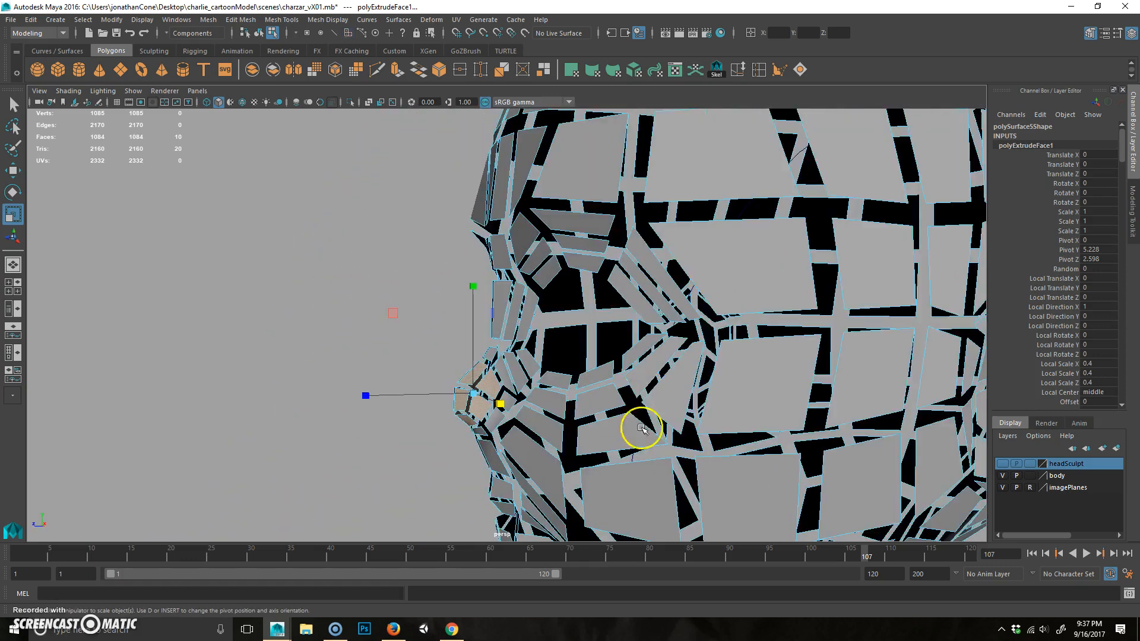
pyautogui.moveTo(644, 430); pyautogui.dragTo(720, 353, button='right')
pyautogui.press('3')
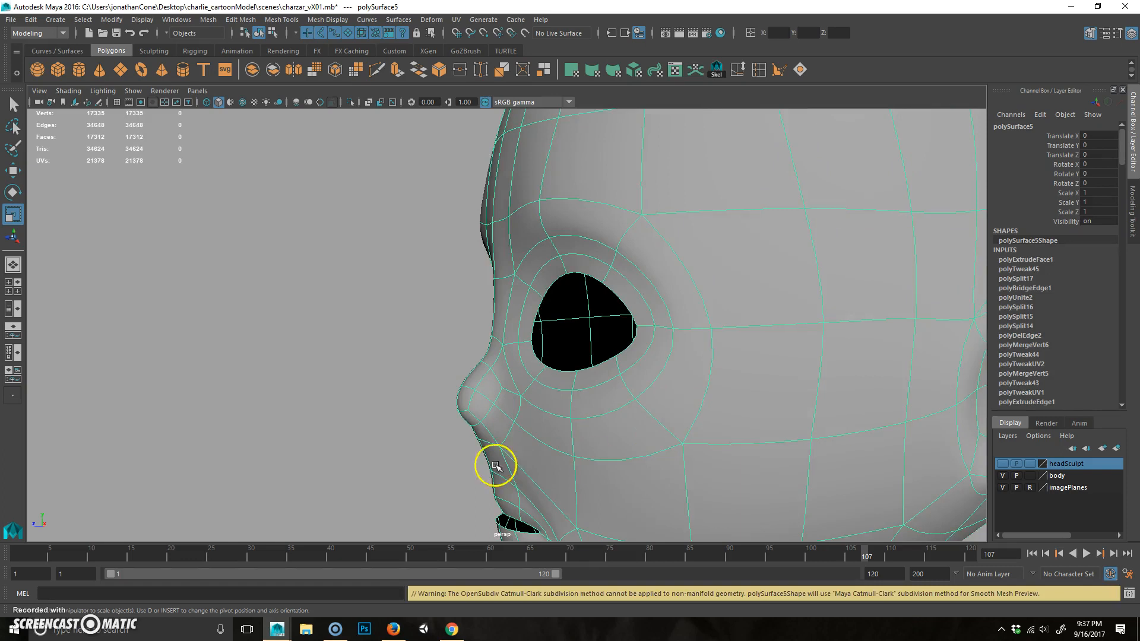
pyautogui.click(398, 371)
pyautogui.keyDown('alt'); pyautogui.moveTo(398, 371); pyautogui.dragTo(360, 394); pyautogui.keyUp('alt')
pyautogui.keyDown('alt'); pyautogui.moveTo(360, 393); pyautogui.dragTo(523, 416, button='right'); pyautogui.keyUp('alt')
pyautogui.keyDown('alt'); pyautogui.moveTo(523, 416); pyautogui.dragTo(502, 394, button='middle'); pyautogui.keyUp('alt')
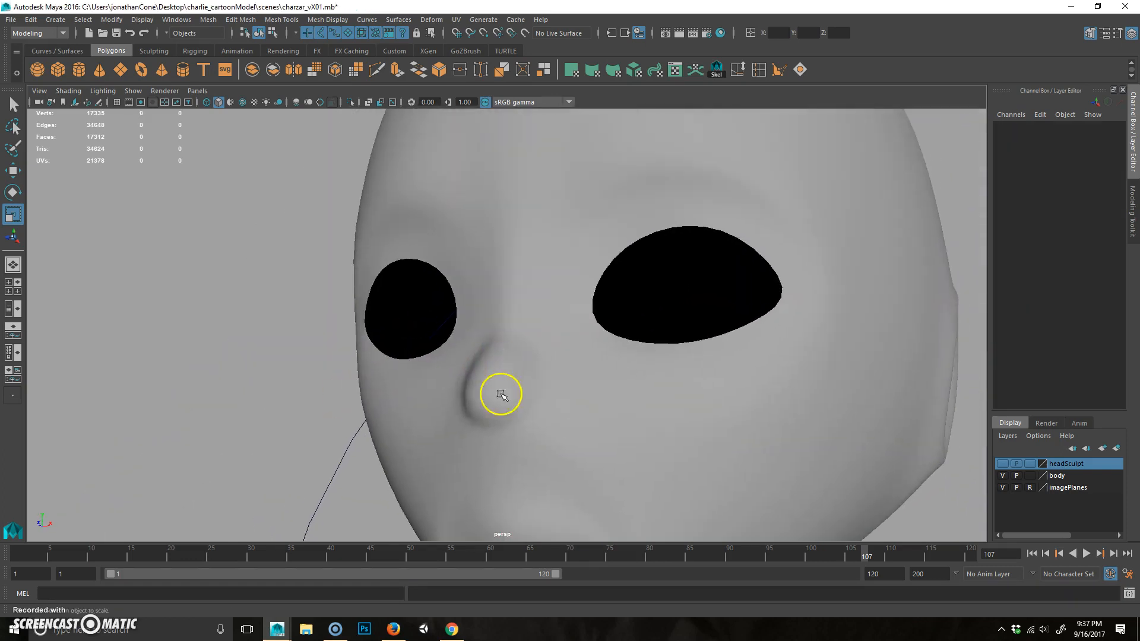
pyautogui.click(501, 396)
pyautogui.keyDown('alt'); pyautogui.moveTo(504, 416); pyautogui.dragTo(469, 433, button='right'); pyautogui.keyUp('alt')
pyautogui.keyDown('alt'); pyautogui.moveTo(469, 433); pyautogui.dragTo(509, 417, button='middle'); pyautogui.keyUp('alt')
pyautogui.keyDown('alt'); pyautogui.moveTo(427, 444); pyautogui.dragTo(552, 402, button='right'); pyautogui.keyUp('alt')
# In the unsmoothed display, select the two outer vertices beside each side of the nose and scale them inward horizontally.
pyautogui.press('1')
pyautogui.keyDown('alt'); pyautogui.moveTo(644, 386); pyautogui.dragTo(584, 318); pyautogui.keyUp('alt')
pyautogui.moveTo(605, 302); pyautogui.dragTo(525, 260, button='right')
pyautogui.click(616, 306)
pyautogui.moveTo(617, 305)
pyautogui.keyDown('alt'); pyautogui.mouseDown()
pyautogui.moveTo(623, 350)
pyautogui.moveTo(613, 328)
pyautogui.mouseUp(); pyautogui.keyUp('alt')
pyautogui.keyDown('shift'); pyautogui.click(429, 332); pyautogui.keyUp('shift')
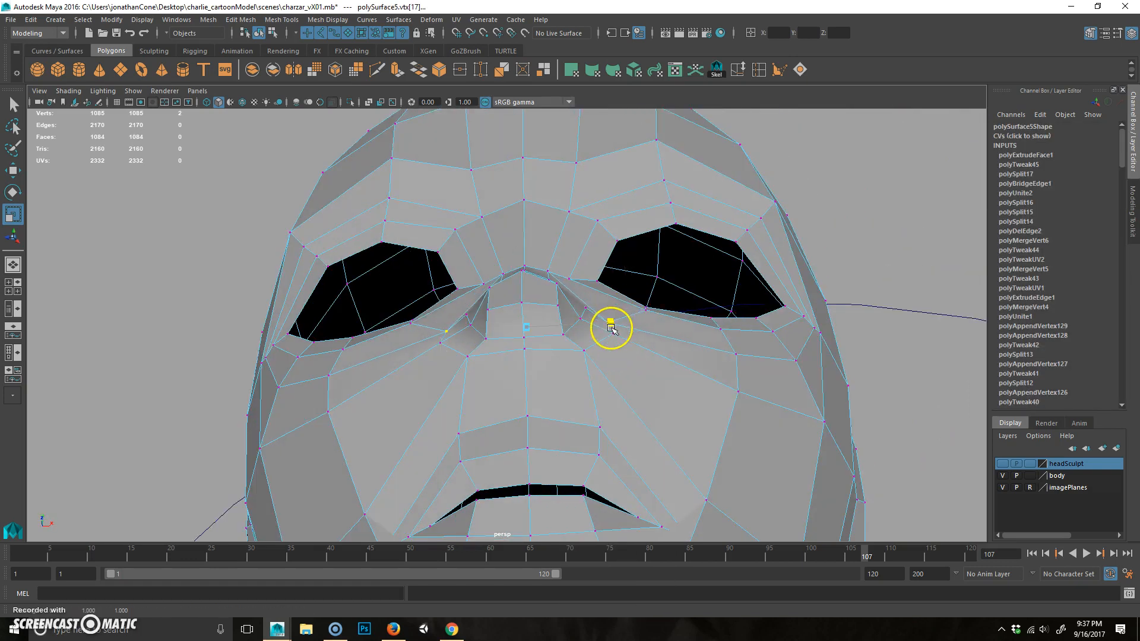
pyautogui.press('w')
pyautogui.keyDown('alt'); pyautogui.moveTo(518, 246); pyautogui.dragTo(613, 369); pyautogui.keyUp('alt')
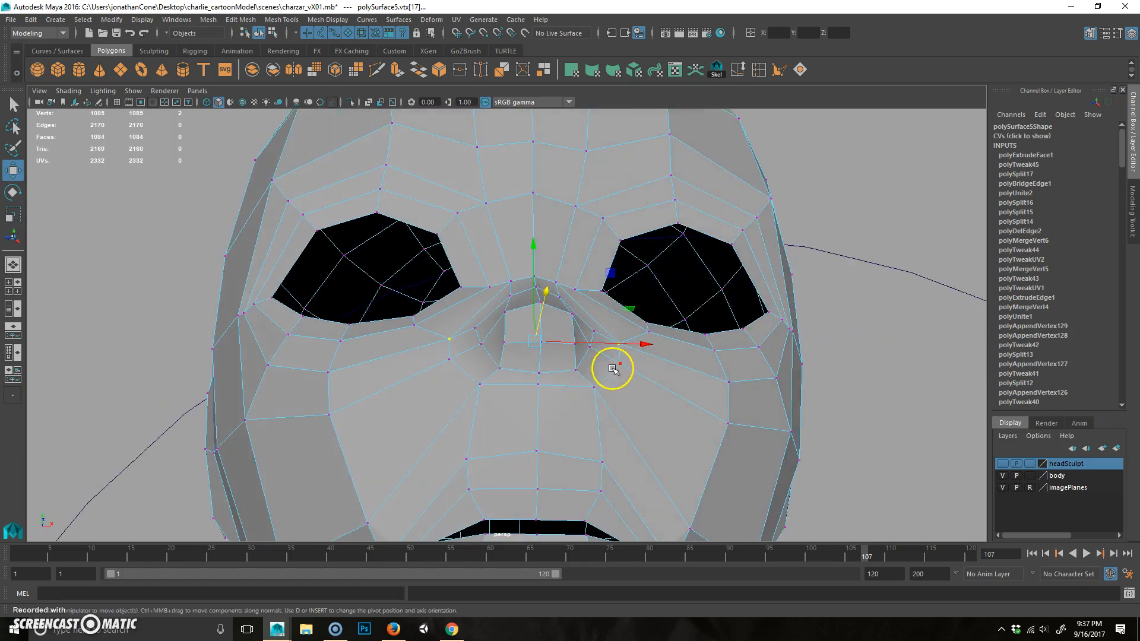
pyautogui.keyDown('shift'); pyautogui.click(622, 362); pyautogui.keyUp('shift')
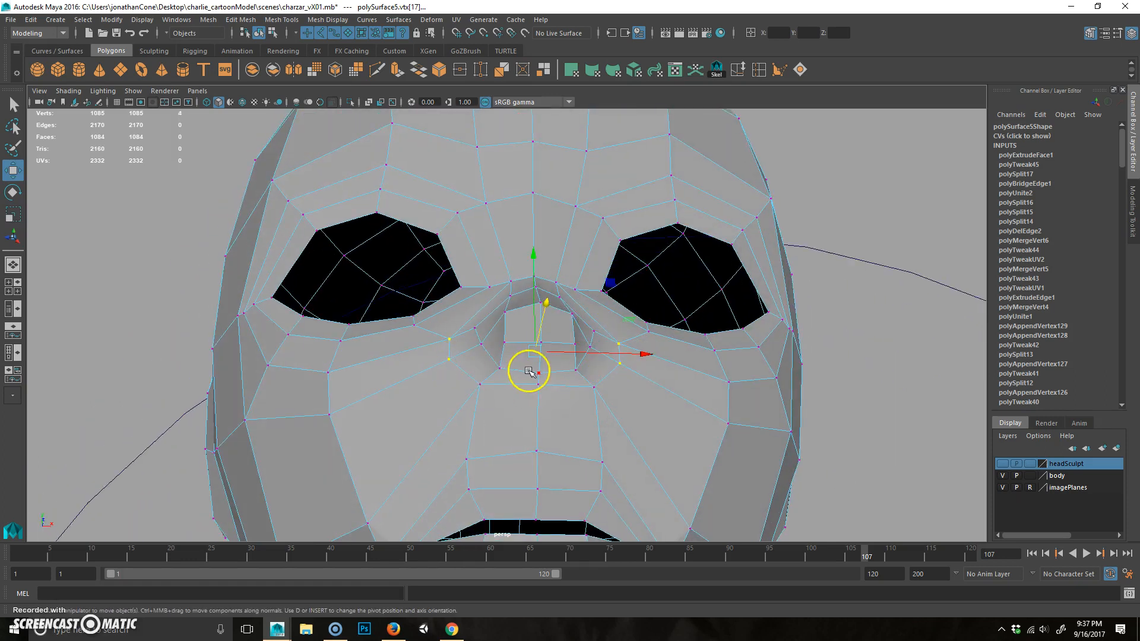
pyautogui.press('r')
pyautogui.moveTo(642, 354); pyautogui.dragTo(622, 355)
pyautogui.keyDown('alt'); pyautogui.moveTo(604, 380); pyautogui.dragTo(598, 363); pyautogui.keyUp('alt')
pyautogui.click(467, 334)
pyautogui.click(166, 256)
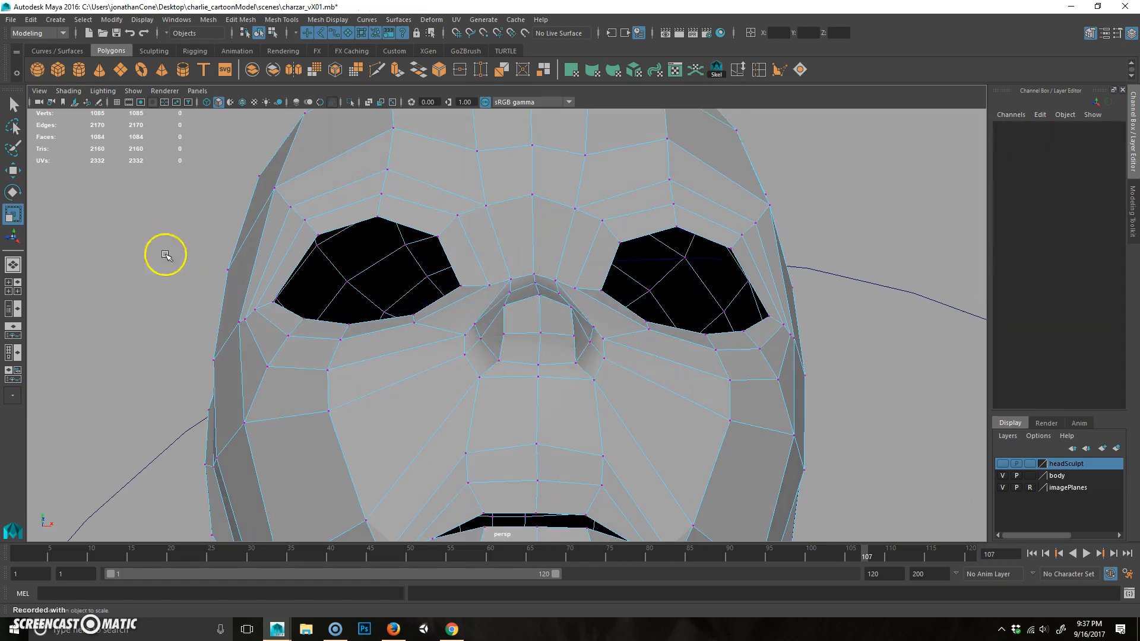
# Select the two vertices beside each nostril on both sides of the nose and scale them outward horizontally.
pyautogui.click(487, 327)
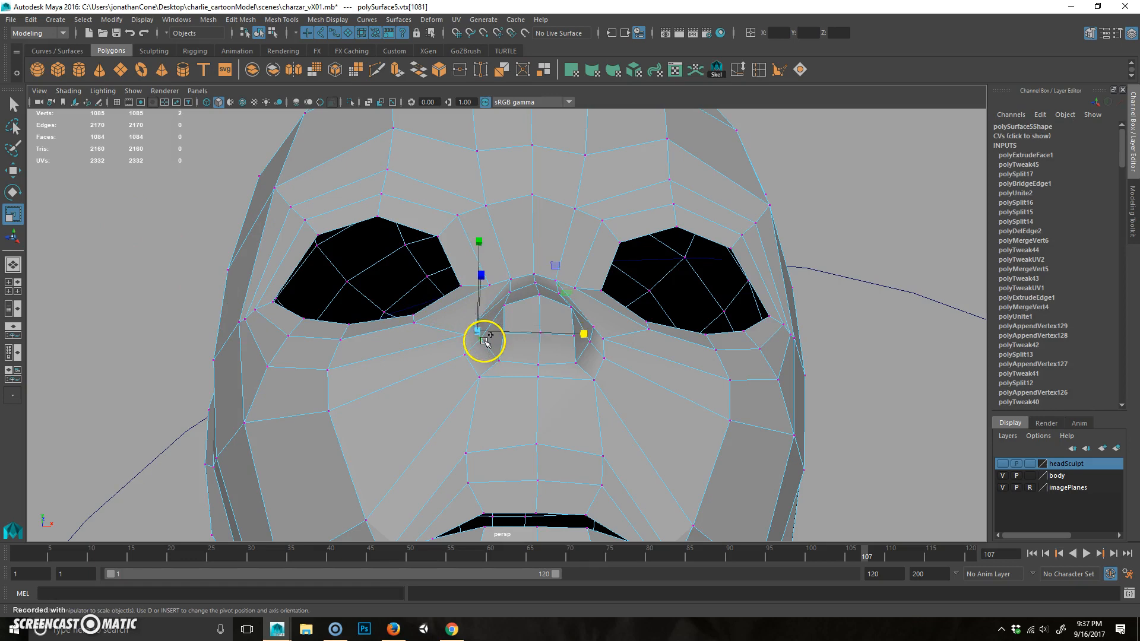
pyautogui.keyDown('alt'); pyautogui.moveTo(484, 340); pyautogui.dragTo(581, 389); pyautogui.keyUp('alt')
pyautogui.keyDown('shift'); pyautogui.click(554, 346); pyautogui.keyUp('shift')
pyautogui.press('q')
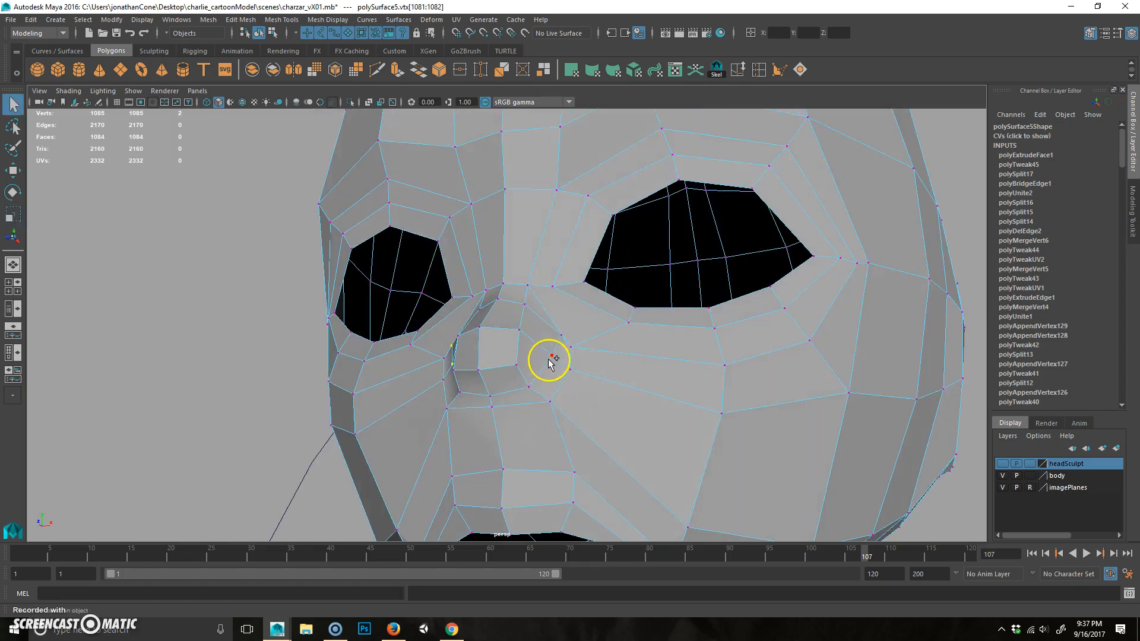
pyautogui.keyDown('alt'); pyautogui.moveTo(561, 339); pyautogui.dragTo(567, 387); pyautogui.keyUp('alt')
pyautogui.keyDown('shift'); pyautogui.click(571, 378); pyautogui.keyUp('shift')
pyautogui.press('r')
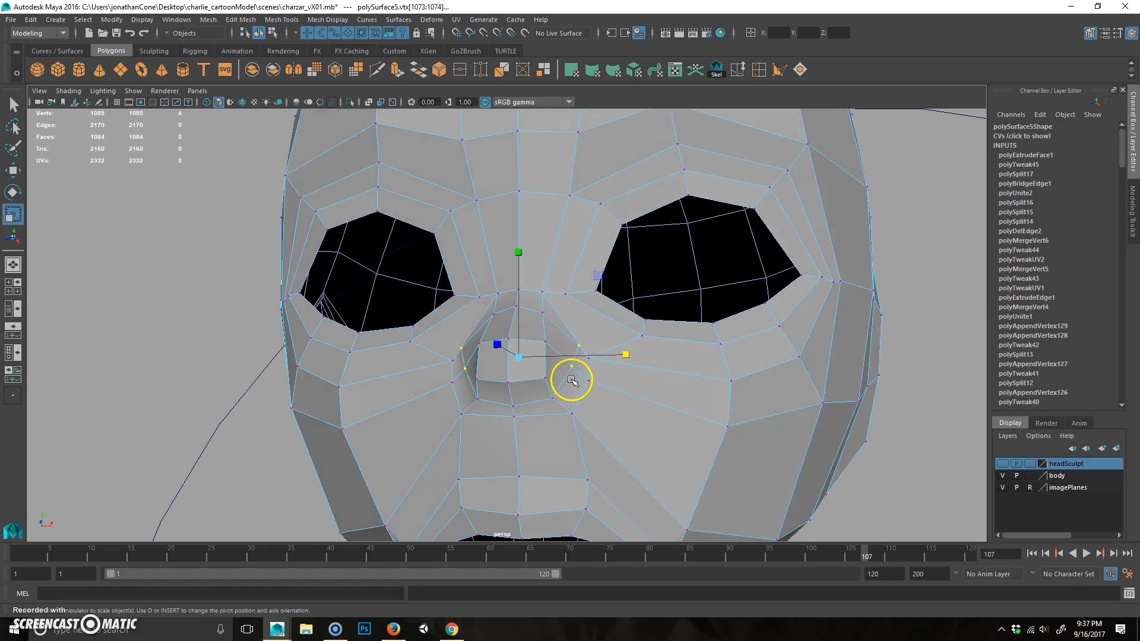
pyautogui.moveTo(622, 354); pyautogui.dragTo(528, 296)
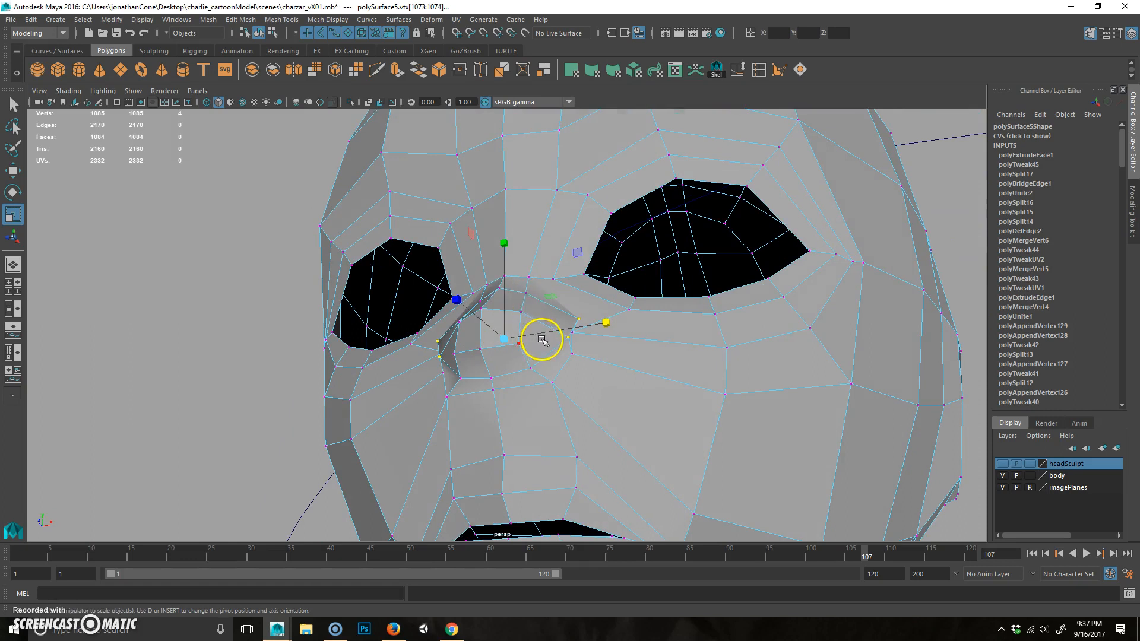
# Return to Object Mode and examine the widened nose in smooth preview, ending in the unsmoothed display.
pyautogui.press('3')
pyautogui.press('F8')
pyautogui.keyDown('alt'); pyautogui.moveTo(595, 403); pyautogui.dragTo(457, 383); pyautogui.keyUp('alt')
pyautogui.click(208, 390)
pyautogui.click(492, 373)
pyautogui.keyDown('alt'); pyautogui.moveTo(492, 373); pyautogui.dragTo(581, 380, button='right'); pyautogui.keyUp('alt')
pyautogui.keyDown('alt'); pyautogui.moveTo(526, 408); pyautogui.dragTo(526, 380, button='middle'); pyautogui.keyUp('alt')
pyautogui.keyDown('alt'); pyautogui.moveTo(516, 341); pyautogui.dragTo(539, 284); pyautogui.keyUp('alt')
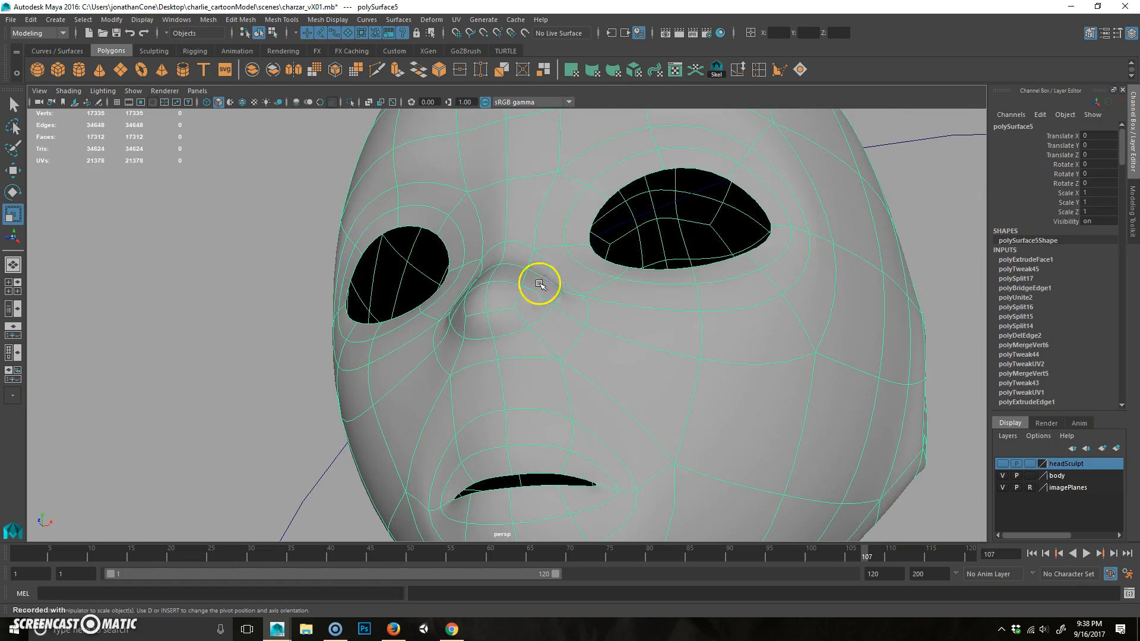
pyautogui.keyDown('alt'); pyautogui.moveTo(531, 324); pyautogui.dragTo(473, 382, button='right'); pyautogui.keyUp('alt')
pyautogui.keyDown('alt'); pyautogui.moveTo(474, 382); pyautogui.dragTo(570, 361); pyautogui.keyUp('alt')
pyautogui.press('1')
# Examine the unsmoothed face, mouth and chin from the side, below and front.
pyautogui.keyDown('alt'); pyautogui.moveTo(570, 361); pyautogui.dragTo(461, 367, button='middle'); pyautogui.keyUp('alt')
pyautogui.keyDown('alt'); pyautogui.moveTo(460, 367); pyautogui.dragTo(493, 379); pyautogui.keyUp('alt')
pyautogui.keyDown('alt'); pyautogui.moveTo(494, 379); pyautogui.dragTo(498, 416, button='middle'); pyautogui.keyUp('alt')
pyautogui.keyDown('alt'); pyautogui.moveTo(498, 416); pyautogui.dragTo(570, 374, button='right'); pyautogui.keyUp('alt')
pyautogui.keyDown('alt'); pyautogui.moveTo(570, 374); pyautogui.dragTo(466, 370); pyautogui.keyUp('alt')
pyautogui.keyDown('alt'); pyautogui.moveTo(466, 369); pyautogui.dragTo(577, 313, button='right'); pyautogui.keyUp('alt')
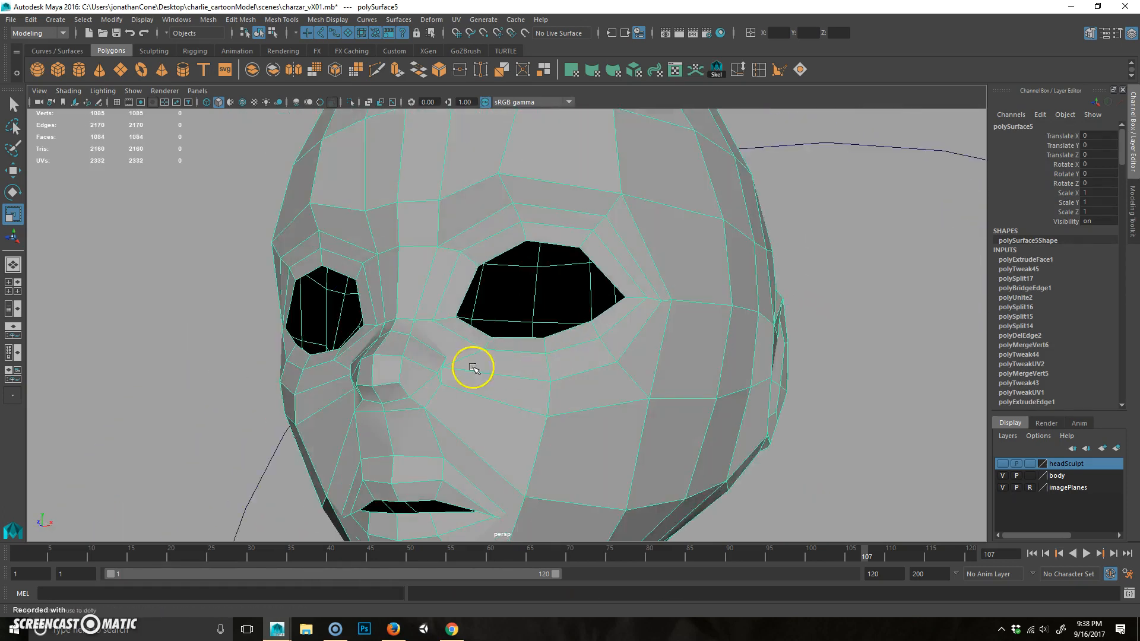
pyautogui.keyDown('alt'); pyautogui.moveTo(578, 313); pyautogui.dragTo(560, 341, button='middle'); pyautogui.keyUp('alt')
pyautogui.keyDown('alt'); pyautogui.moveTo(560, 341); pyautogui.dragTo(573, 311); pyautogui.keyUp('alt')
pyautogui.keyDown('alt'); pyautogui.moveTo(572, 310); pyautogui.dragTo(611, 336, button='right'); pyautogui.keyUp('alt')
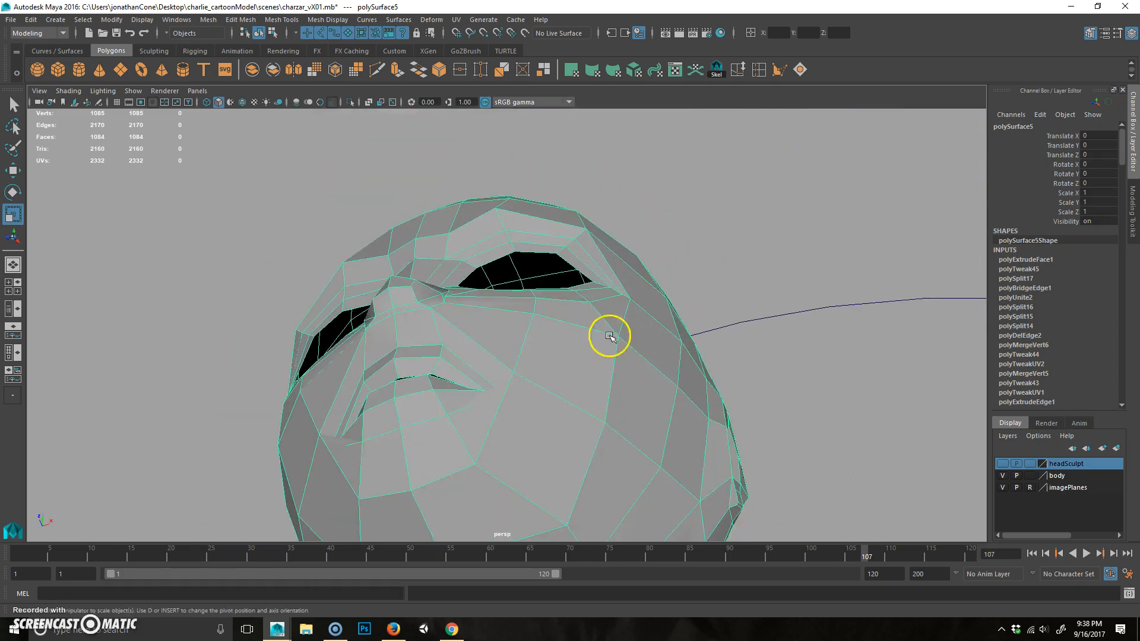
pyautogui.keyDown('alt'); pyautogui.moveTo(611, 336); pyautogui.dragTo(606, 339); pyautogui.keyUp('alt')
pyautogui.keyDown('alt'); pyautogui.moveTo(606, 339); pyautogui.dragTo(542, 287, button='right'); pyautogui.keyUp('alt')
pyautogui.keyDown('alt'); pyautogui.moveTo(542, 287); pyautogui.dragTo(382, 382); pyautogui.keyUp('alt')
pyautogui.keyDown('alt'); pyautogui.moveTo(382, 382); pyautogui.dragTo(558, 355, button='right'); pyautogui.keyUp('alt')
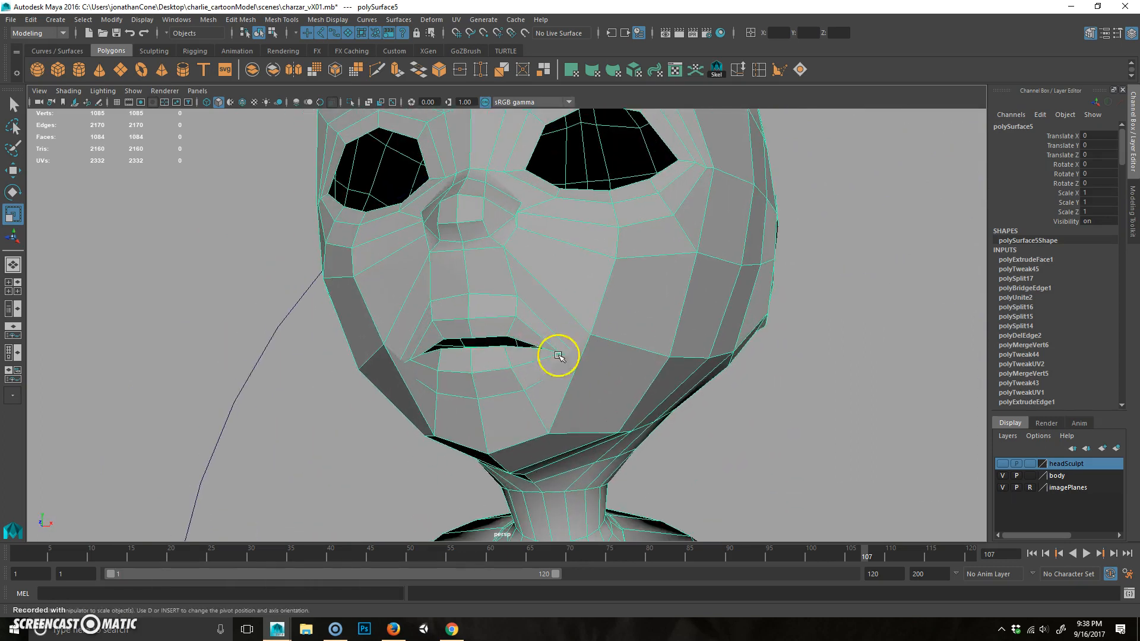
# Extrude the edge loop around the mouth opening and move the new edges backward into the head.
pyautogui.keyDown('alt'); pyautogui.moveTo(403, 397); pyautogui.dragTo(516, 382, button='right'); pyautogui.keyUp('alt')
pyautogui.moveTo(517, 331); pyautogui.dragTo(517, 280, button='right')
pyautogui.keyDown('alt'); pyautogui.moveTo(501, 338); pyautogui.dragTo(542, 405); pyautogui.keyUp('alt')
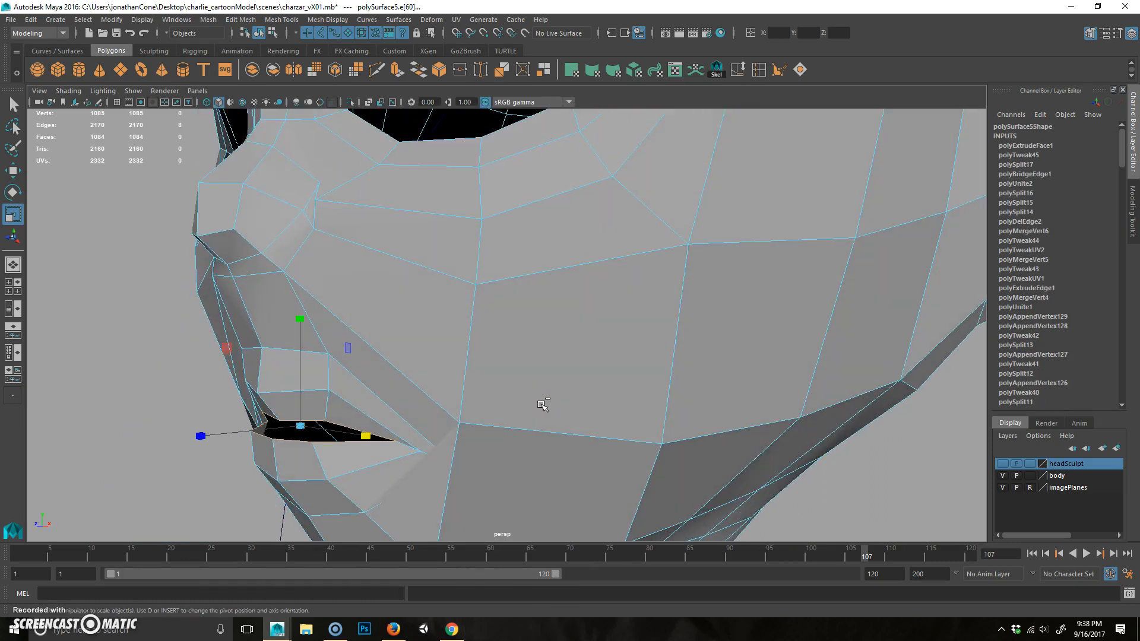
pyautogui.hotkey('ctrl', 'e')
pyautogui.press('w')
pyautogui.moveTo(194, 435); pyautogui.dragTo(440, 429)
pyautogui.scroll(-5, 349, 437)
pyautogui.click(728, 394)
# Examine the unsmoothed head and mouth opening from several angles, including the neck and shoulders.
pyautogui.scroll(-5, 669, 349)
pyautogui.keyDown('alt'); pyautogui.moveTo(646, 394); pyautogui.dragTo(569, 405); pyautogui.keyUp('alt')
pyautogui.scroll(2, 559, 366)
pyautogui.moveTo(559, 366)
pyautogui.keyDown('alt'); pyautogui.mouseDown()
pyautogui.moveTo(611, 329)
pyautogui.moveTo(626, 333)
pyautogui.moveTo(444, 339)
pyautogui.moveTo(562, 347)
pyautogui.mouseUp(); pyautogui.keyUp('alt')
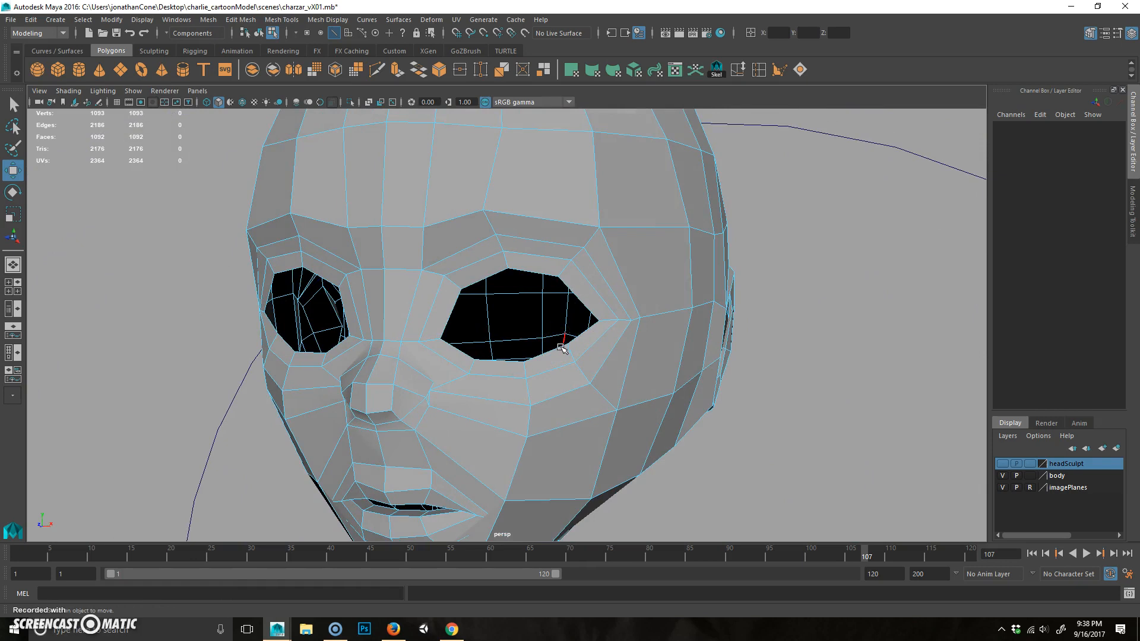
pyautogui.keyDown('alt'); pyautogui.moveTo(525, 351); pyautogui.dragTo(590, 318); pyautogui.keyUp('alt')
pyautogui.scroll(-3, 590, 319)
pyautogui.keyDown('alt'); pyautogui.moveTo(590, 318); pyautogui.dragTo(534, 353, button='middle'); pyautogui.keyUp('alt')
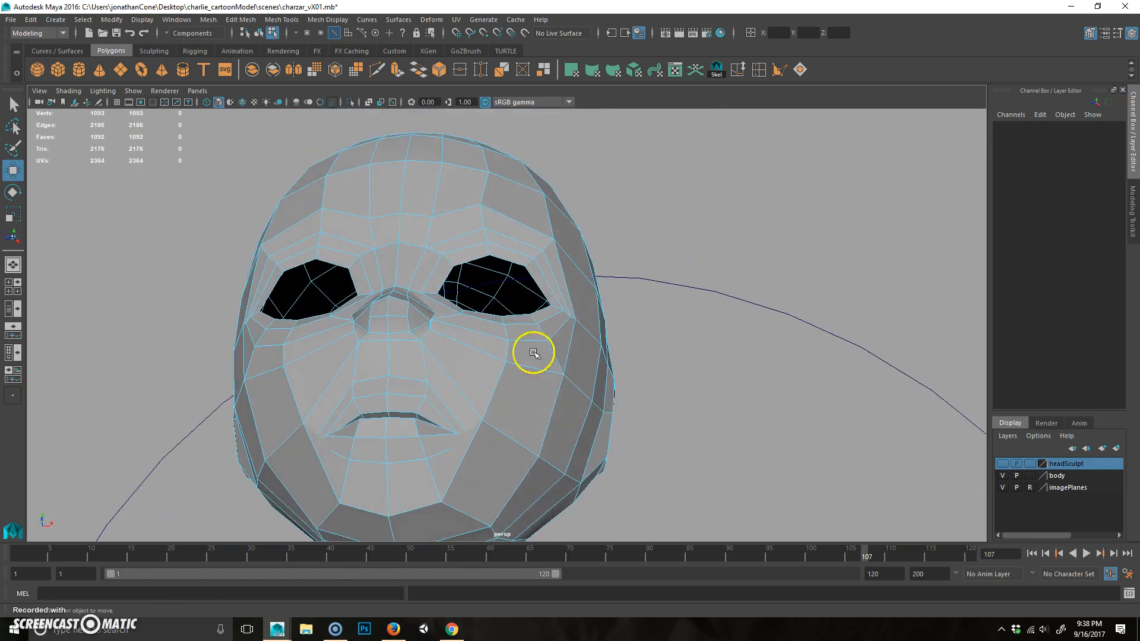
pyautogui.keyDown('alt'); pyautogui.moveTo(660, 318); pyautogui.dragTo(571, 339, button='right'); pyautogui.keyUp('alt')
pyautogui.keyDown('alt'); pyautogui.moveTo(571, 340); pyautogui.dragTo(624, 277, button='middle'); pyautogui.keyUp('alt')
pyautogui.keyDown('alt'); pyautogui.moveTo(624, 278); pyautogui.dragTo(556, 317); pyautogui.keyUp('alt')
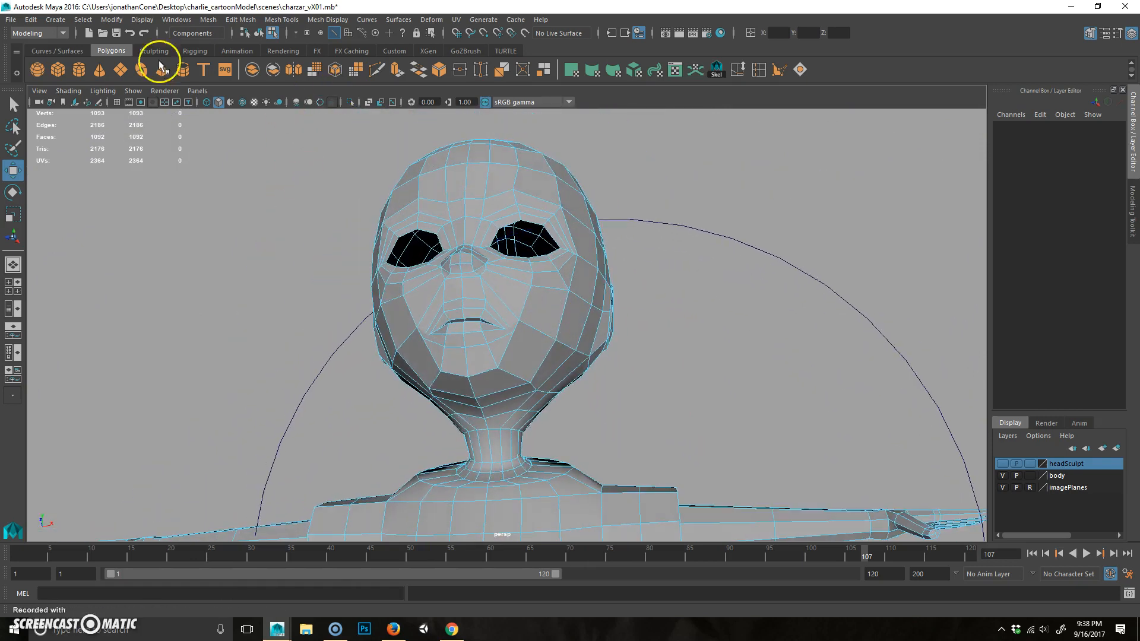
# Create a polygon sphere with 8 by 8 subdivisions, place it in front of the face, and rotate it 90 degrees in X.
pyautogui.click(36, 70)
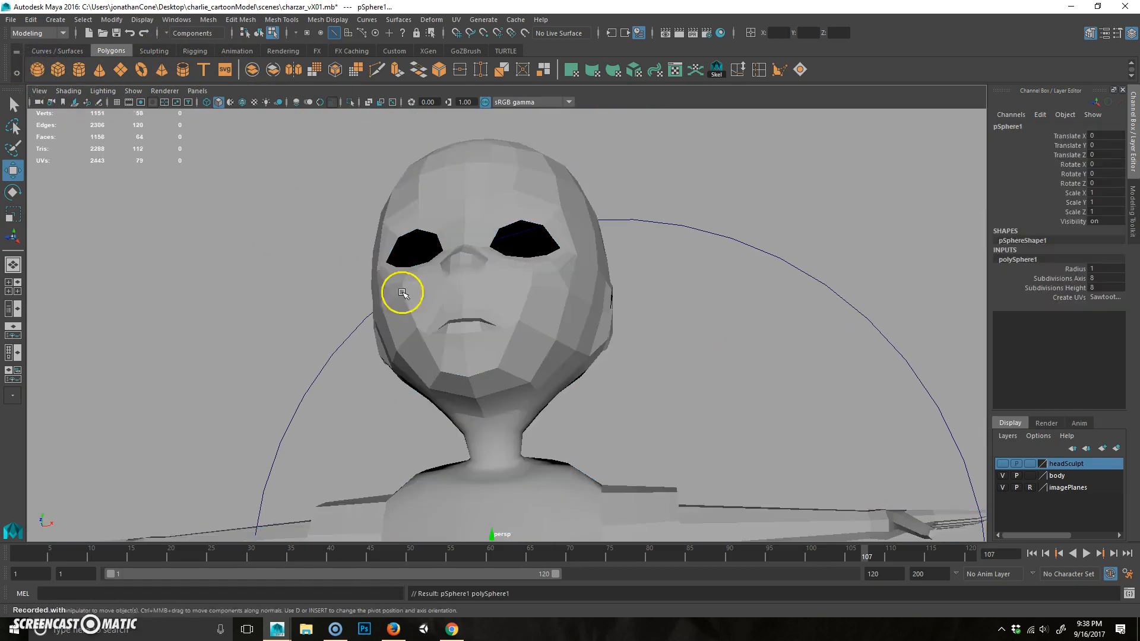
pyautogui.keyDown('alt'); pyautogui.moveTo(400, 287); pyautogui.dragTo(452, 330); pyautogui.keyUp('alt')
pyautogui.moveTo(514, 499); pyautogui.dragTo(230, 311)
pyautogui.press('e')
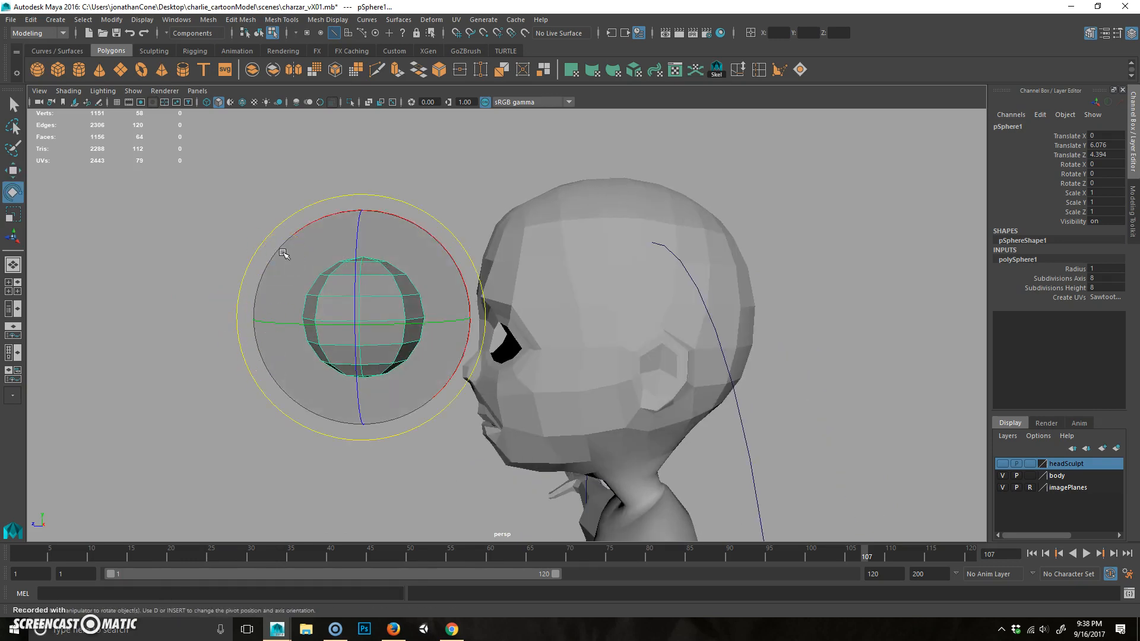
pyautogui.moveTo(411, 221); pyautogui.dragTo(352, 207)
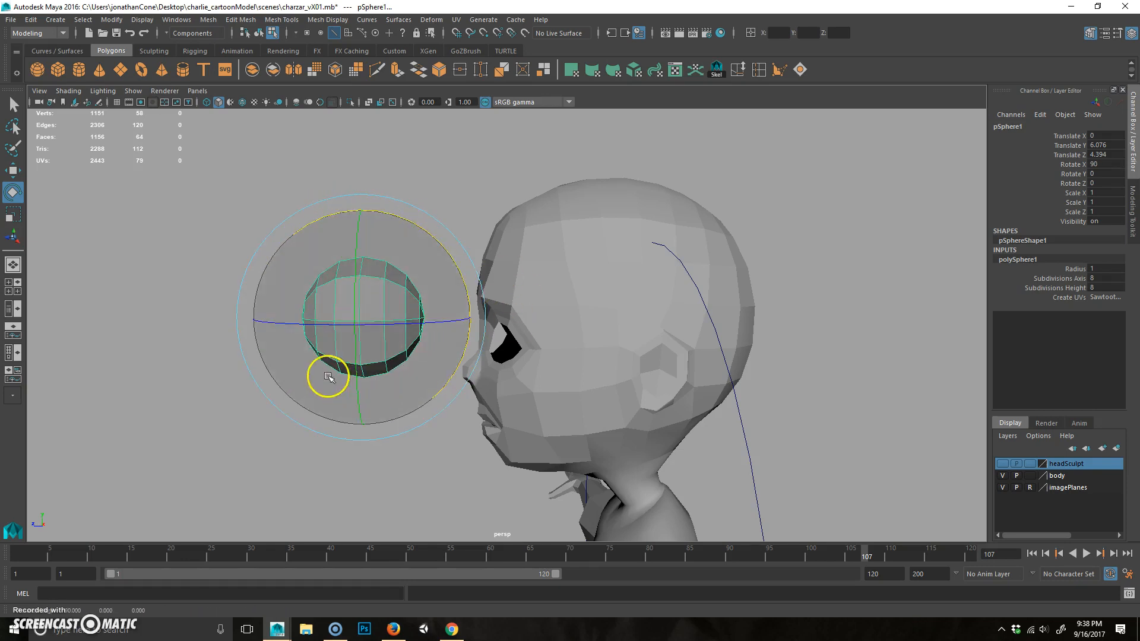
pyautogui.keyDown('alt'); pyautogui.moveTo(326, 377); pyautogui.dragTo(433, 363); pyautogui.keyUp('alt')
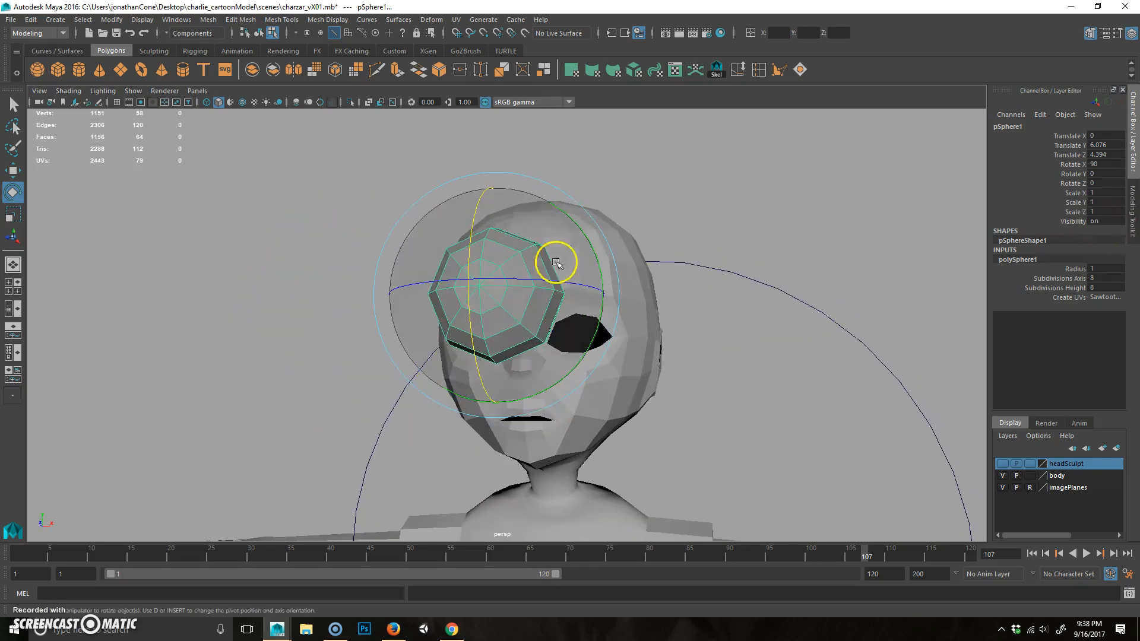
pyautogui.keyDown('alt'); pyautogui.moveTo(558, 263); pyautogui.dragTo(580, 290); pyautogui.keyUp('alt')
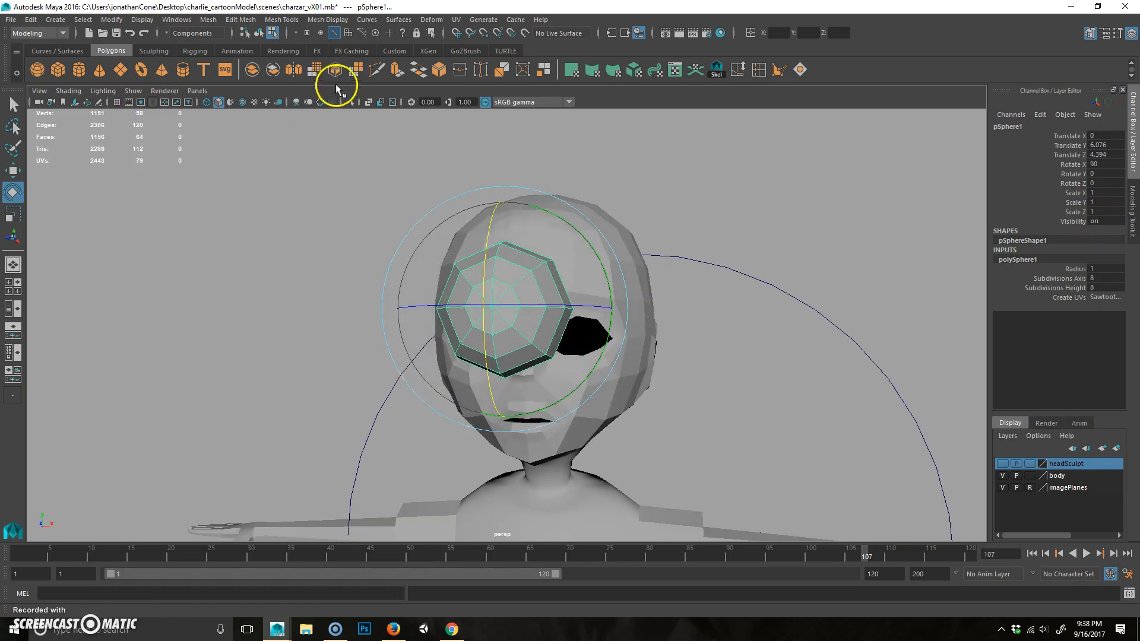
# Smooth the sphere's mesh and move it back into the head to a Translate Z of about 1.387.
pyautogui.click(315, 69)
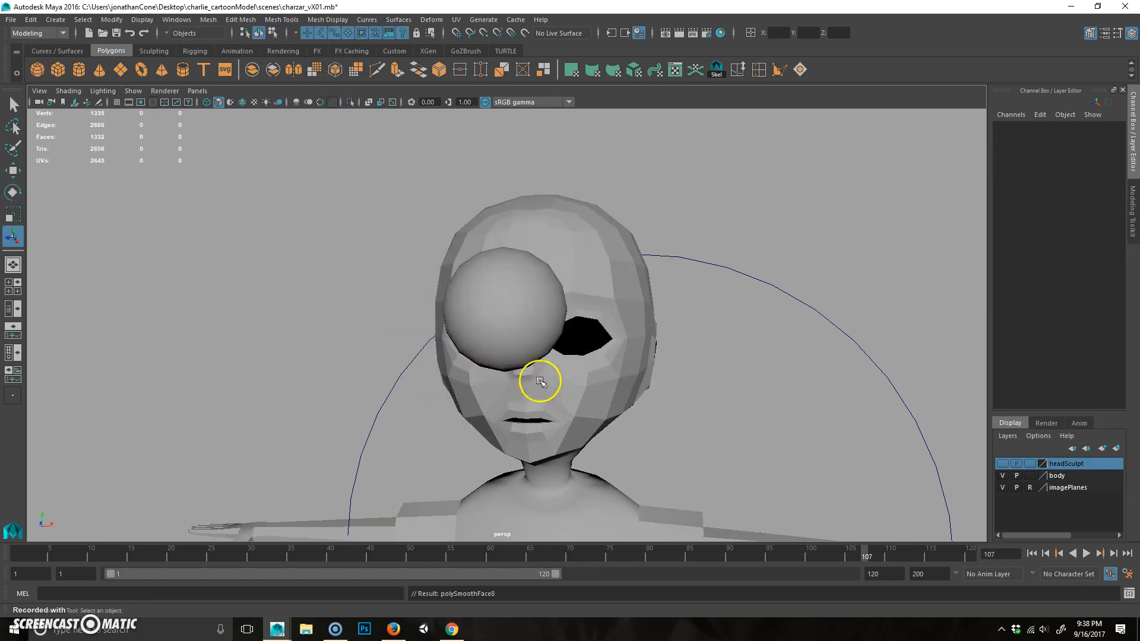
pyautogui.keyDown('alt'); pyautogui.moveTo(540, 382); pyautogui.dragTo(514, 378); pyautogui.keyUp('alt')
pyautogui.click(466, 284)
pyautogui.keyDown('alt'); pyautogui.moveTo(466, 285); pyautogui.dragTo(423, 364); pyautogui.keyUp('alt')
pyautogui.press('w')
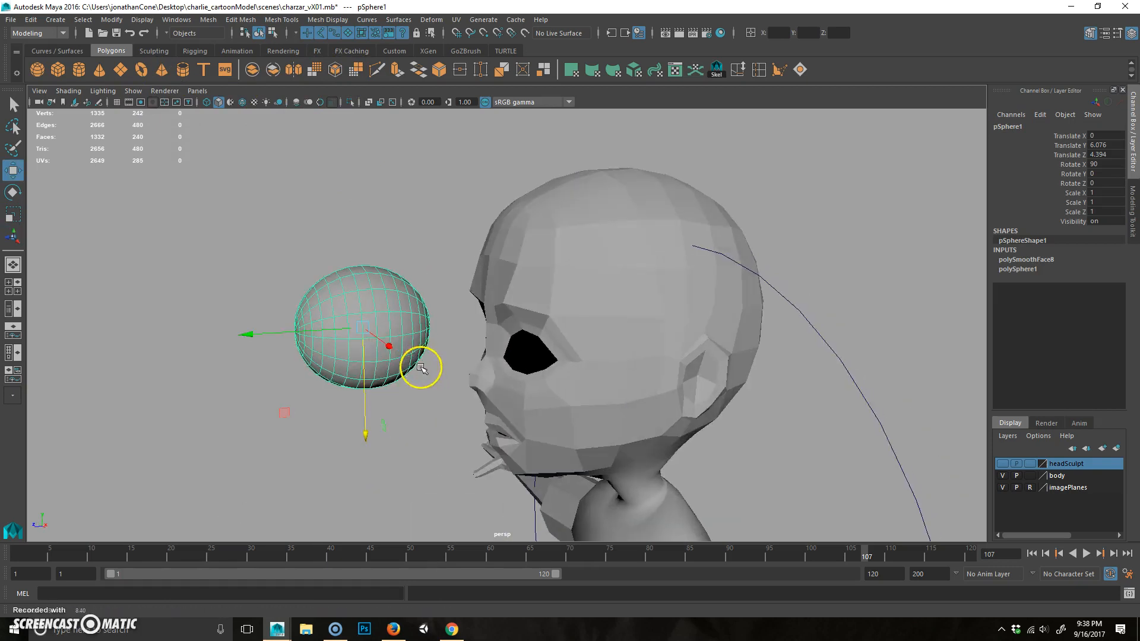
pyautogui.moveTo(255, 333); pyautogui.dragTo(584, 341)
# In the front view, center the sphere on the drawn eye at X 0.922, Y 5.722 and scale it uniformly to 0.74.
pyautogui.press('space')
pyautogui.keyDown('alt'); pyautogui.moveTo(245, 434); pyautogui.dragTo(336, 466, button='right'); pyautogui.keyUp('alt')
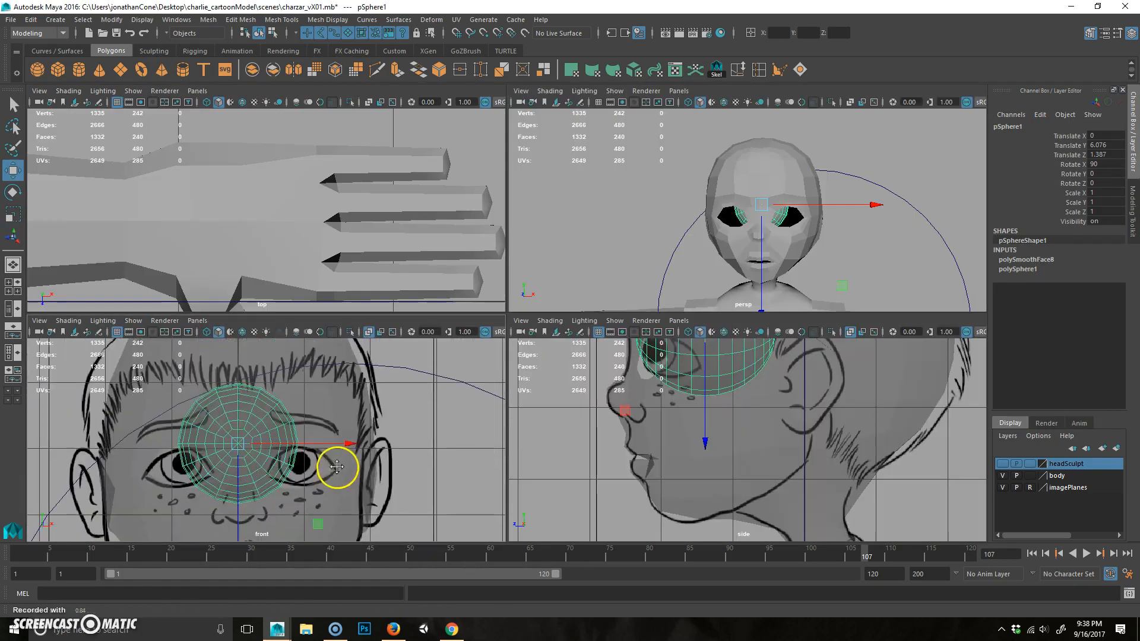
pyautogui.press('space')
pyautogui.keyDown('alt'); pyautogui.moveTo(364, 425); pyautogui.dragTo(430, 409, button='right'); pyautogui.keyUp('alt')
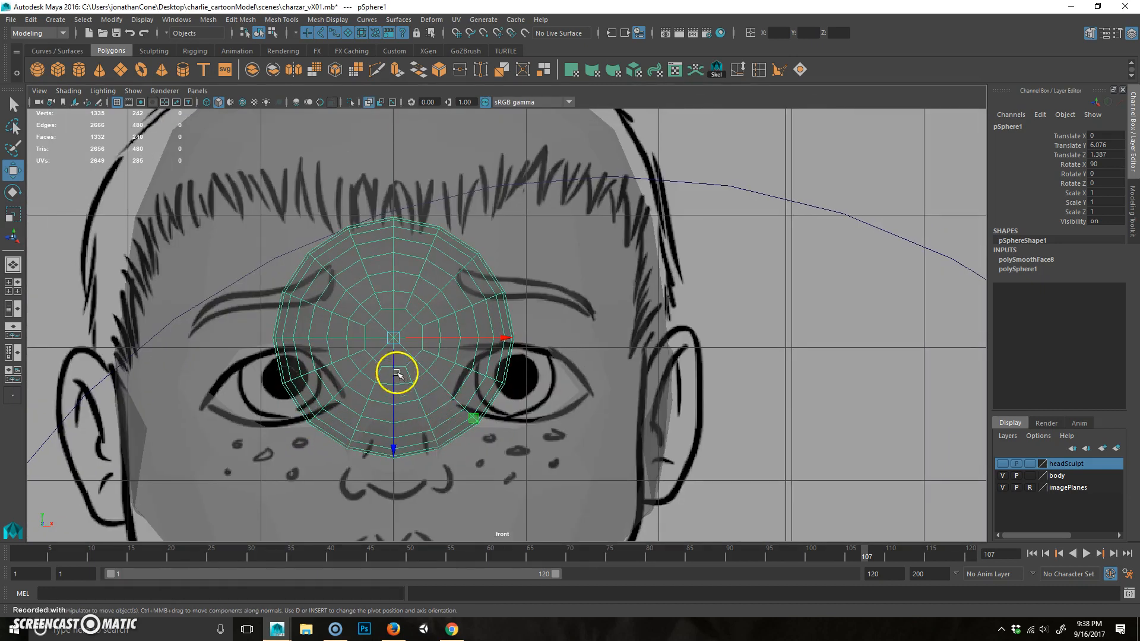
pyautogui.moveTo(395, 342); pyautogui.dragTo(466, 368)
pyautogui.press('r')
pyautogui.press('w')
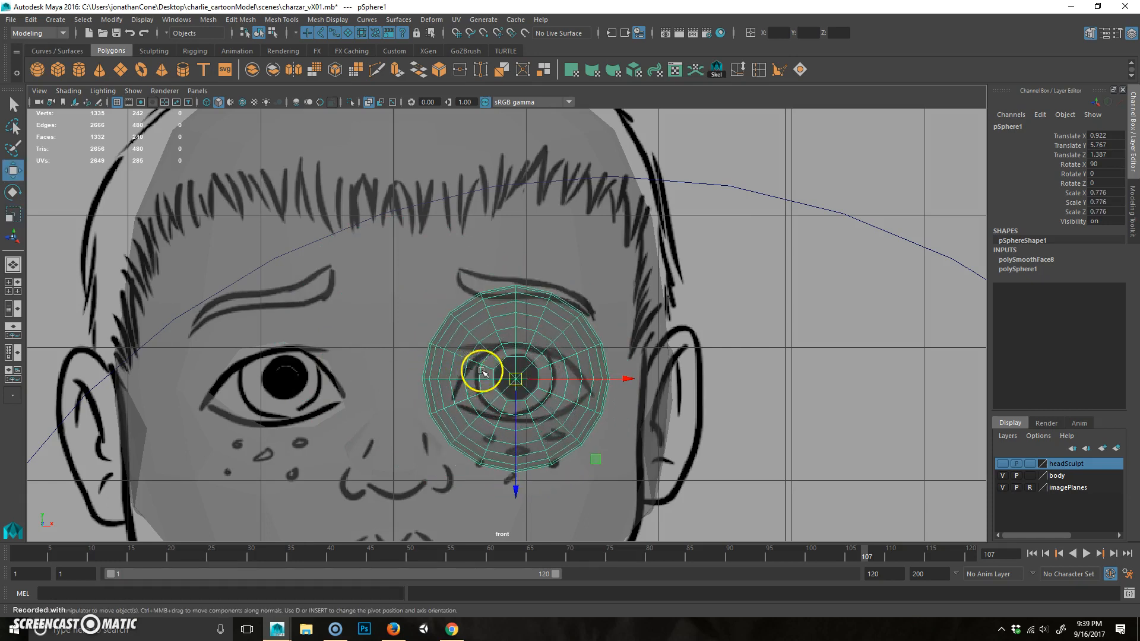
pyautogui.moveTo(515, 441); pyautogui.dragTo(516, 446)
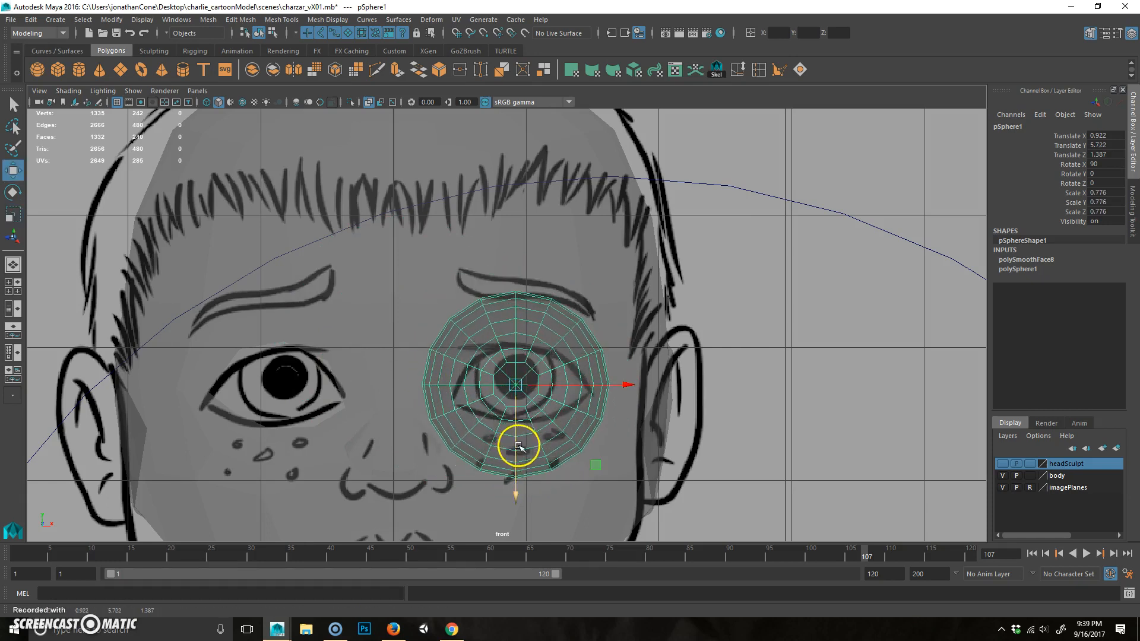
pyautogui.press('r')
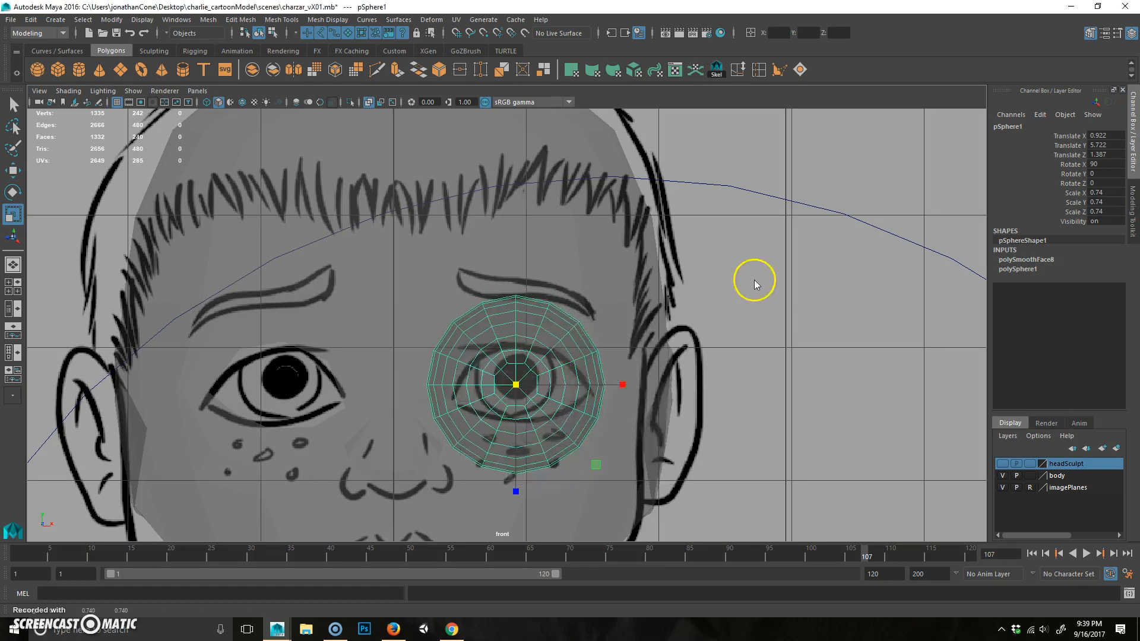
# In the side view, move the eyeball forward to a Translate Z of about 1.638 and return to the perspective view.
pyautogui.press('space')
pyautogui.press('space')
pyautogui.press('space')
pyautogui.press('space')
pyautogui.keyDown('alt'); pyautogui.moveTo(490, 324); pyautogui.dragTo(534, 413, button='middle'); pyautogui.keyUp('alt')
pyautogui.press('w')
pyautogui.moveTo(374, 245); pyautogui.dragTo(316, 244)
pyautogui.press('space')
pyautogui.press('space')
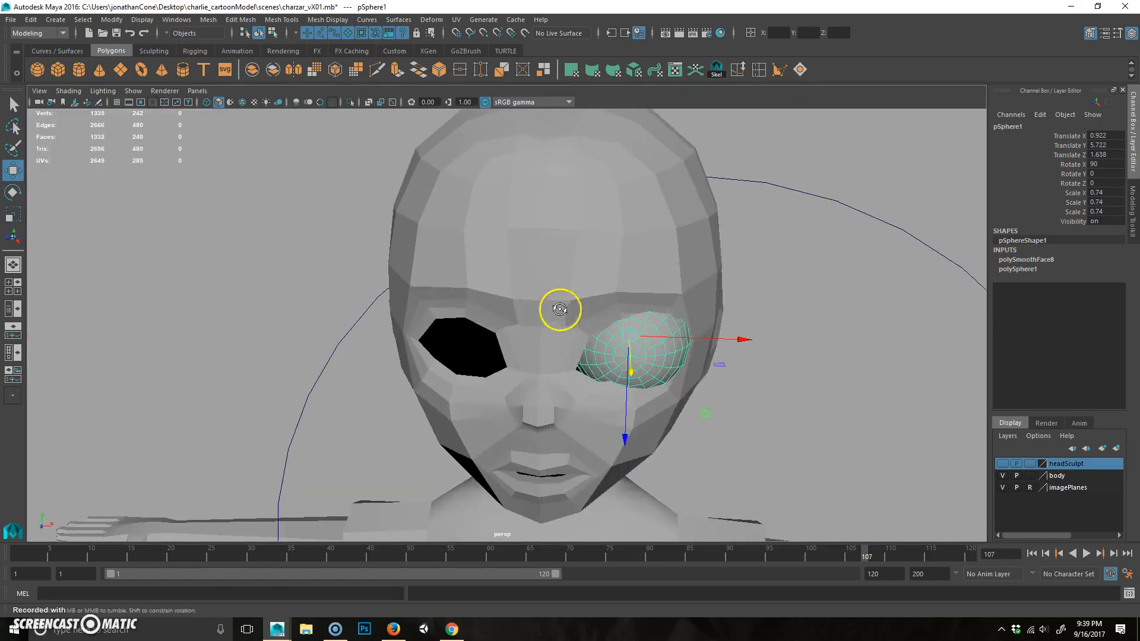
# Select the vertex at the inner corner of the eye socket around the eyeball and enable soft selection with a small falloff radius.
pyautogui.scroll(2, 563, 307)
pyautogui.click(603, 262)
pyautogui.scroll(8, 534, 303)
pyautogui.keyDown('alt'); pyautogui.moveTo(587, 326); pyautogui.dragTo(445, 329); pyautogui.keyUp('alt')
pyautogui.keyDown('alt'); pyautogui.moveTo(436, 386); pyautogui.dragTo(491, 326); pyautogui.keyUp('alt')
pyautogui.moveTo(494, 322); pyautogui.dragTo(461, 301, button='right')
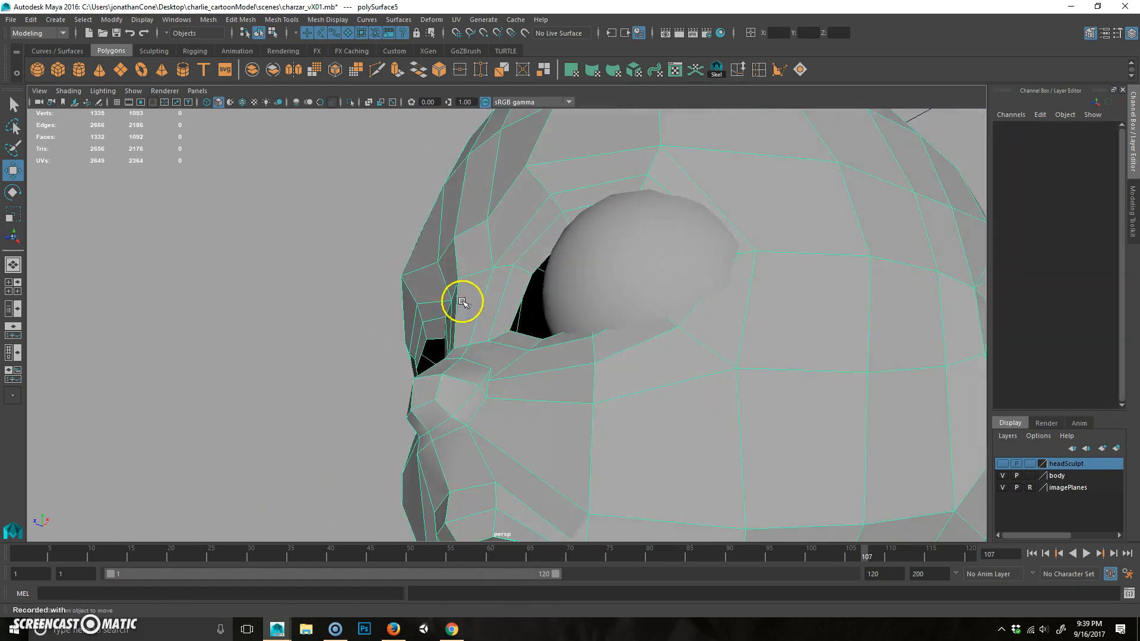
pyautogui.click(505, 332)
pyautogui.keyDown('alt'); pyautogui.moveTo(532, 339); pyautogui.dragTo(514, 348); pyautogui.keyUp('alt')
pyautogui.press('b')
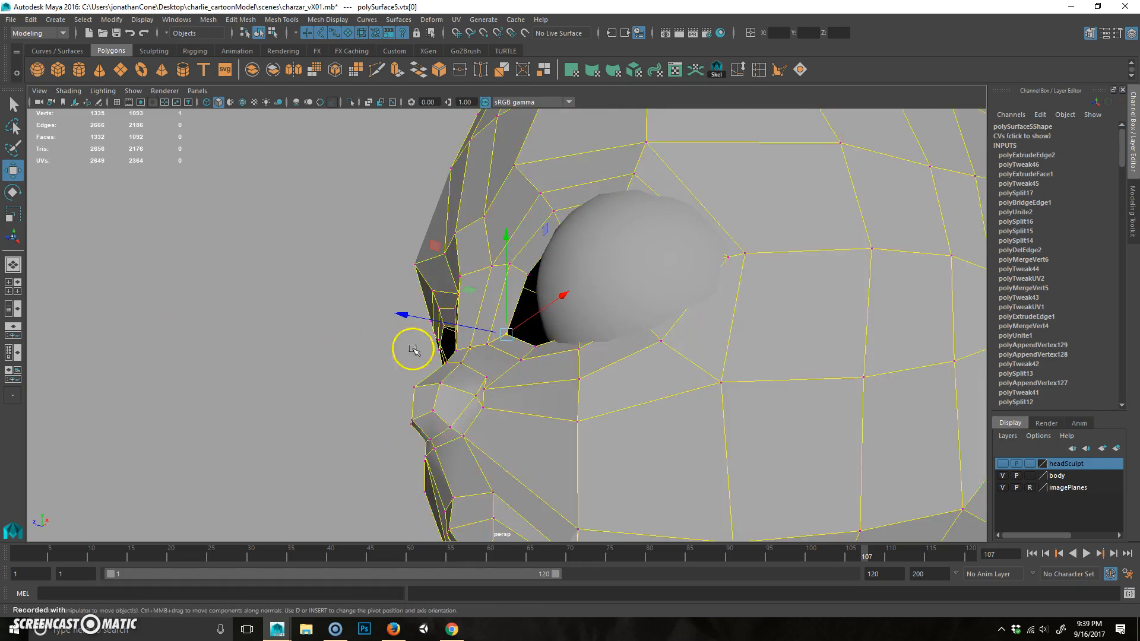
pyautogui.moveTo(174, 346); pyautogui.dragTo(30, 333)
pyautogui.moveTo(487, 303); pyautogui.dragTo(380, 309)
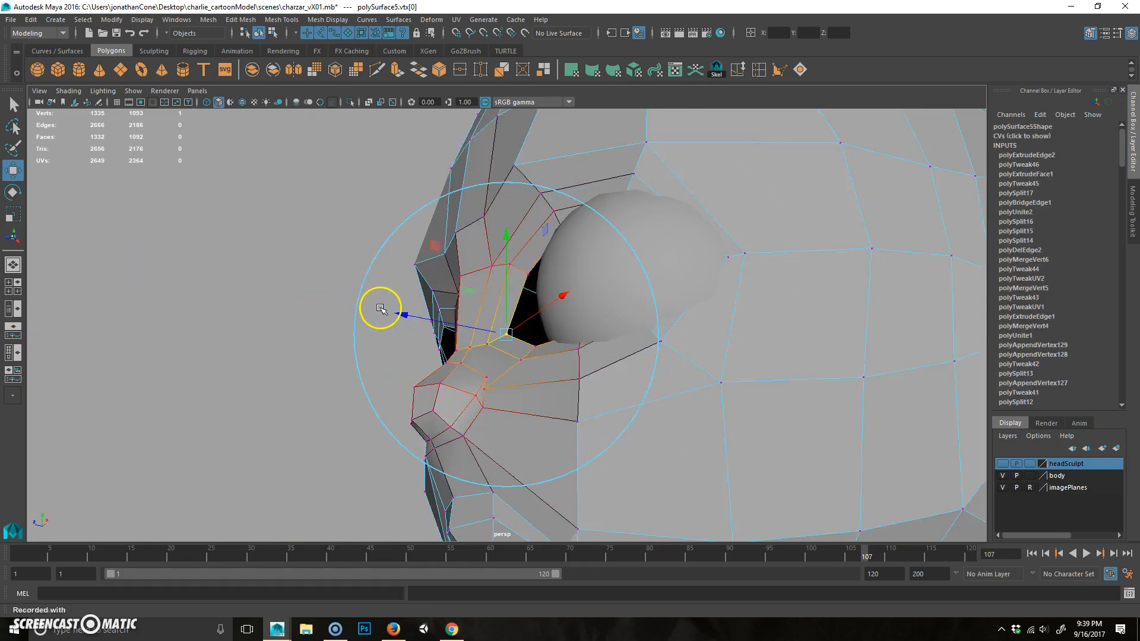
# Using wireframe display to reach them, select the eye socket's outer rim vertices and move them sideways to fit the eyeball.
pyautogui.keyDown('alt'); pyautogui.moveTo(466, 357); pyautogui.dragTo(452, 332); pyautogui.keyUp('alt')
pyautogui.moveTo(525, 337); pyautogui.dragTo(540, 369)
pyautogui.press('4')
pyautogui.click(520, 294)
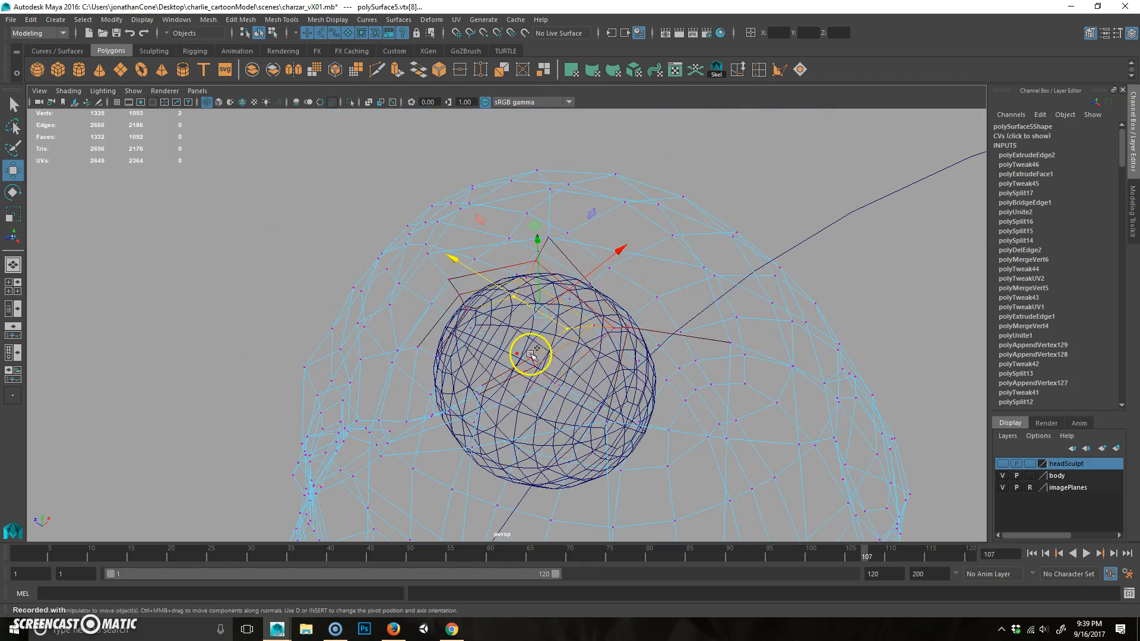
pyautogui.moveTo(612, 398)
pyautogui.keyDown('alt'); pyautogui.mouseDown()
pyautogui.moveTo(554, 426)
pyautogui.moveTo(561, 365)
pyautogui.moveTo(548, 340)
pyautogui.mouseUp(); pyautogui.keyUp('alt')
pyautogui.press('5')
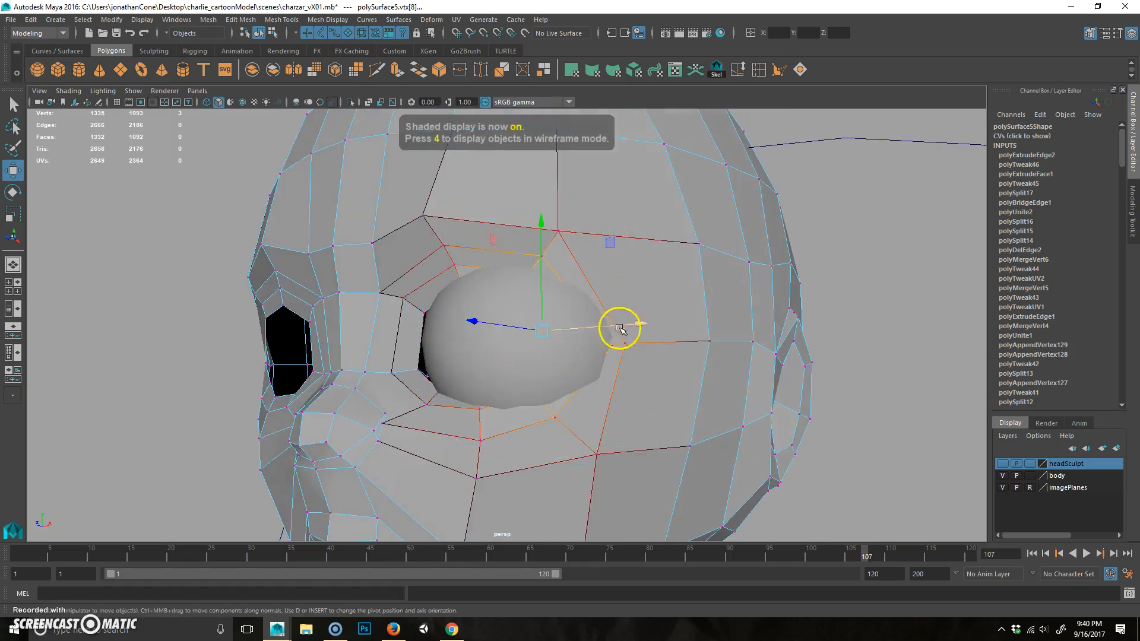
pyautogui.keyDown('alt'); pyautogui.moveTo(601, 364); pyautogui.dragTo(500, 335); pyautogui.keyUp('alt')
# Select more rim vertices around the eye socket, adjust the soft selection radius, and reposition them against the eyeball.
pyautogui.click(505, 217)
pyautogui.click(422, 357)
pyautogui.keyDown('alt'); pyautogui.moveTo(458, 369); pyautogui.dragTo(352, 349); pyautogui.keyUp('alt')
pyautogui.keyDown('alt'); pyautogui.moveTo(357, 350); pyautogui.dragTo(490, 427); pyautogui.keyUp('alt')
pyautogui.click(513, 389)
pyautogui.press('b')
pyautogui.moveTo(433, 399); pyautogui.dragTo(467, 399)
pyautogui.moveTo(337, 391); pyautogui.dragTo(453, 361)
# Select the upper rim vertex of the eye socket and move it in depth to follow the eyeball's curve.
pyautogui.click(484, 231)
pyautogui.keyDown('alt'); pyautogui.moveTo(484, 230); pyautogui.dragTo(371, 213); pyautogui.keyUp('alt')
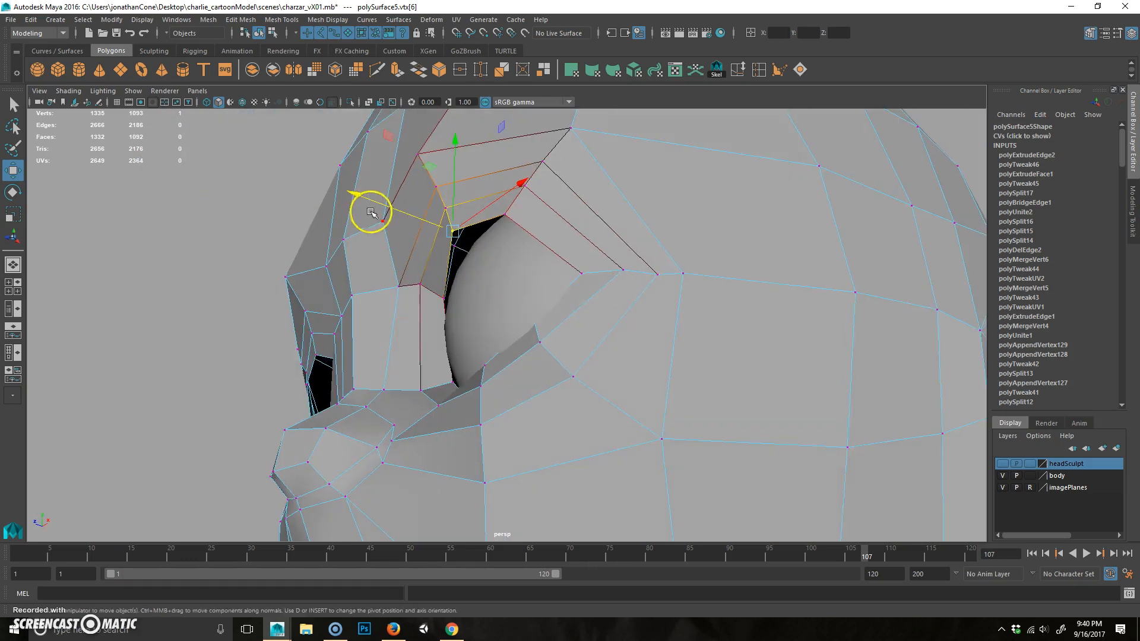
pyautogui.moveTo(354, 190); pyautogui.dragTo(377, 203, button='middle')
pyautogui.keyDown('alt'); pyautogui.moveTo(385, 217); pyautogui.dragTo(535, 305); pyautogui.keyUp('alt')
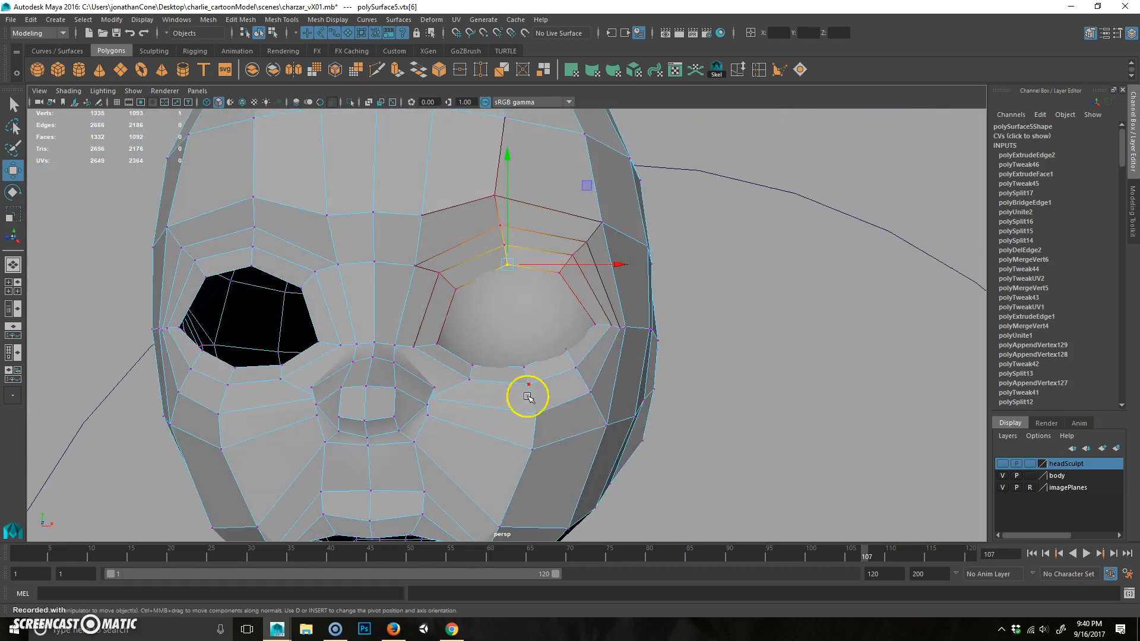
pyautogui.keyDown('alt'); pyautogui.moveTo(566, 378); pyautogui.dragTo(436, 357); pyautogui.keyUp('alt')
pyautogui.keyDown('alt'); pyautogui.moveTo(481, 323); pyautogui.dragTo(683, 452); pyautogui.keyUp('alt')
# Return to Object Mode and examine how the eye socket fits the eyeball with the head in smooth preview.
pyautogui.press('F8')
pyautogui.click(522, 430)
pyautogui.press('3')
pyautogui.click(774, 418)
pyautogui.keyDown('alt'); pyautogui.moveTo(774, 418); pyautogui.dragTo(793, 443); pyautogui.keyUp('alt')
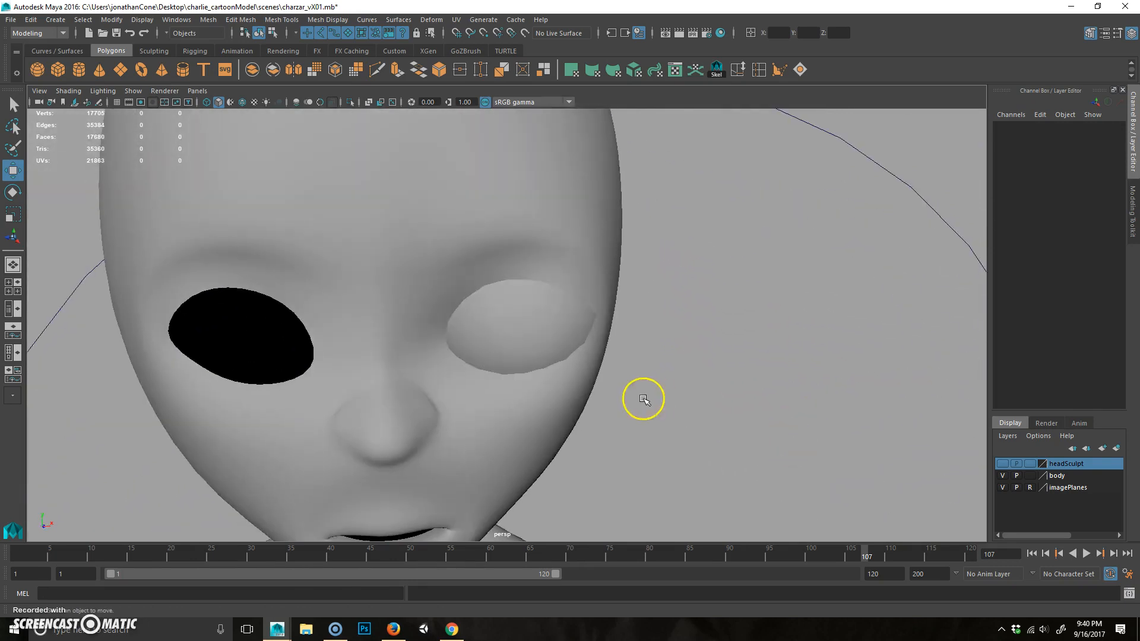
pyautogui.keyDown('alt'); pyautogui.moveTo(647, 420); pyautogui.dragTo(542, 409, button='right'); pyautogui.keyUp('alt')
pyautogui.keyDown('alt'); pyautogui.moveTo(542, 410); pyautogui.dragTo(509, 366); pyautogui.keyUp('alt')
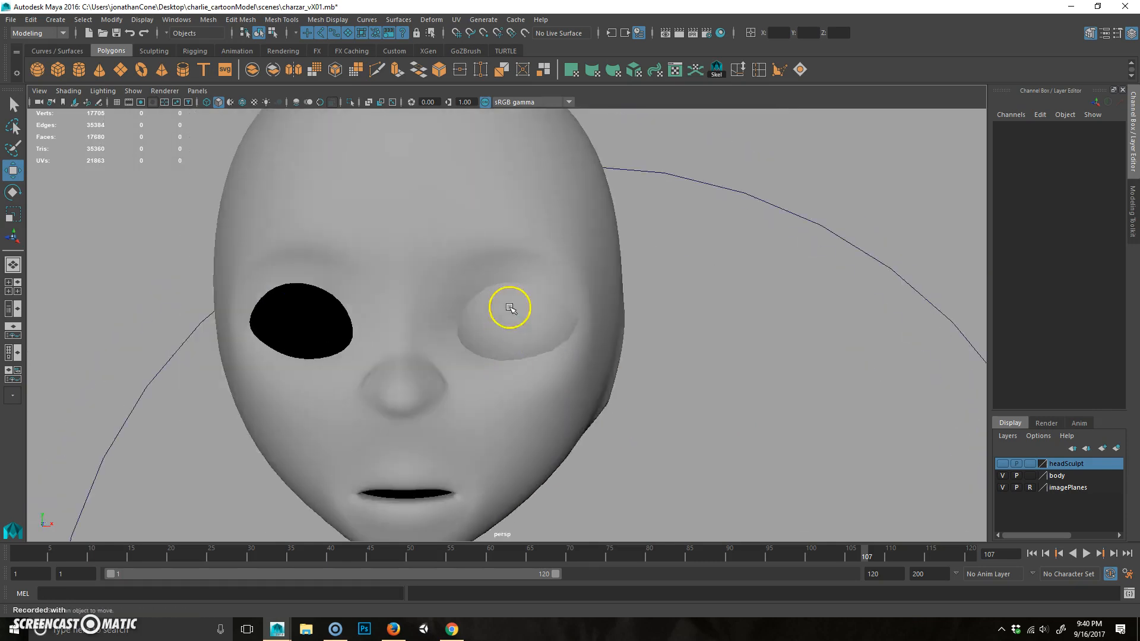
pyautogui.click(509, 308)
pyautogui.keyDown('alt'); pyautogui.moveTo(509, 308); pyautogui.dragTo(533, 352, button='right'); pyautogui.keyUp('alt')
pyautogui.click(455, 269)
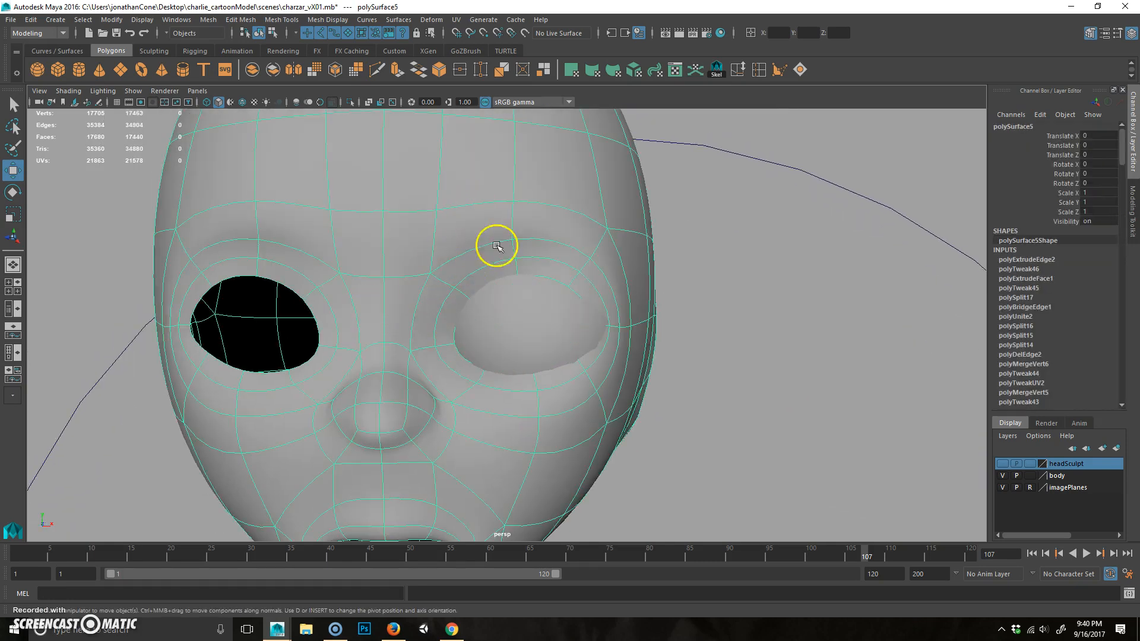
# Try to move the eye socket's rim edge loop sideways, and undo the move.
pyautogui.moveTo(497, 246); pyautogui.dragTo(497, 225, button='right')
pyautogui.doubleClick(556, 278)
pyautogui.moveTo(545, 312); pyautogui.dragTo(637, 330, button='middle')
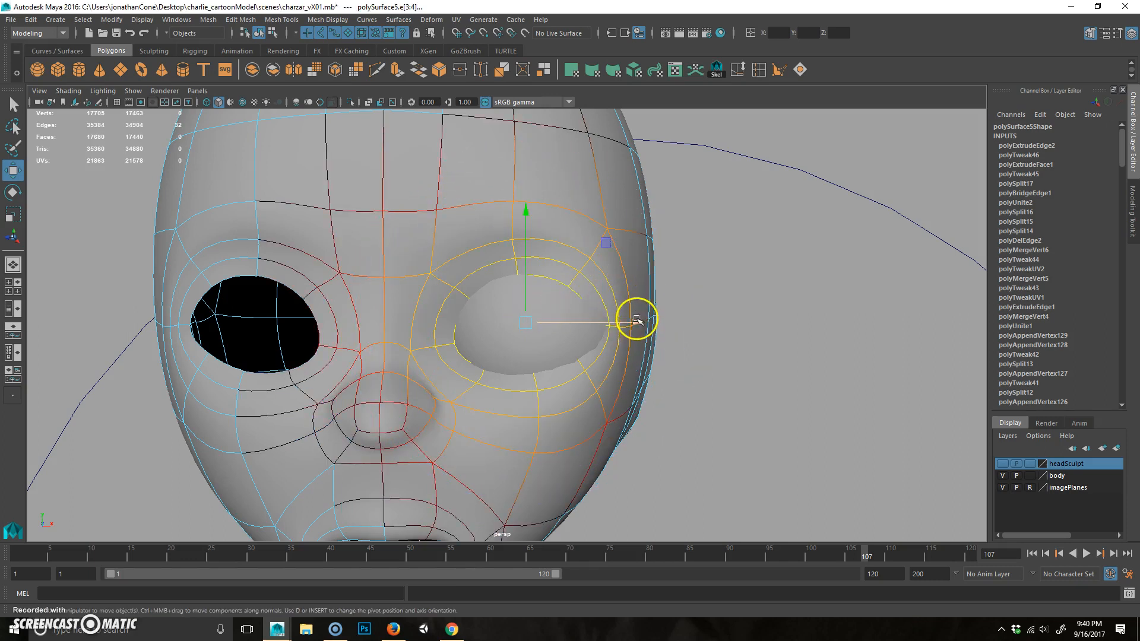
pyautogui.moveTo(637, 320); pyautogui.dragTo(633, 323)
pyautogui.hotkey('ctrl', 'z')
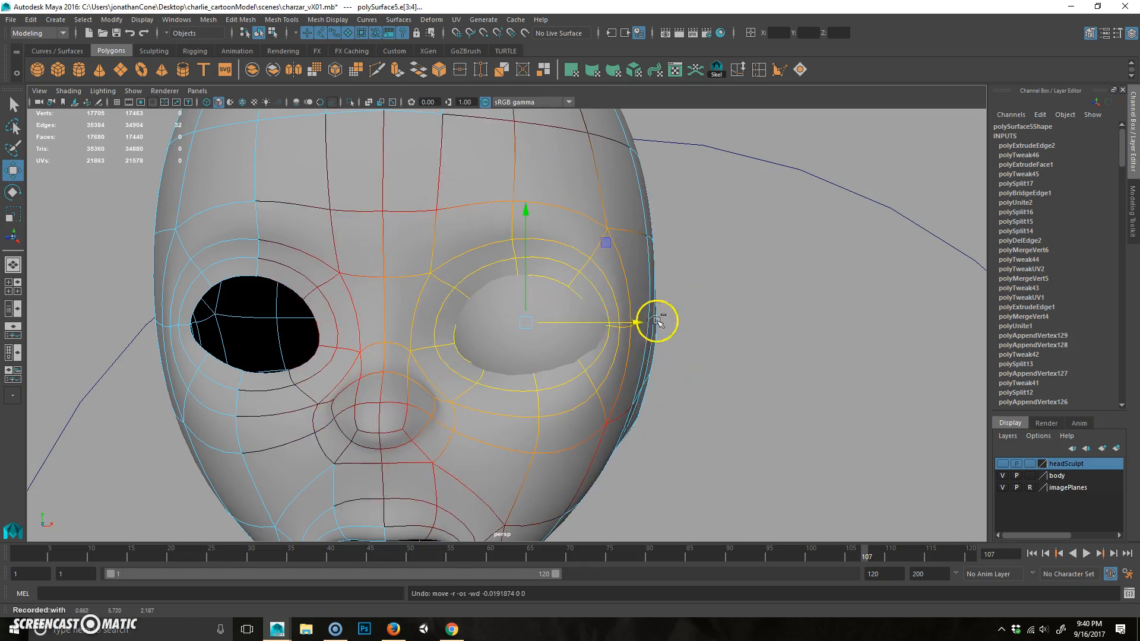
# Set the Move tool's symmetry to Object X.
pyautogui.click(1117, 34)
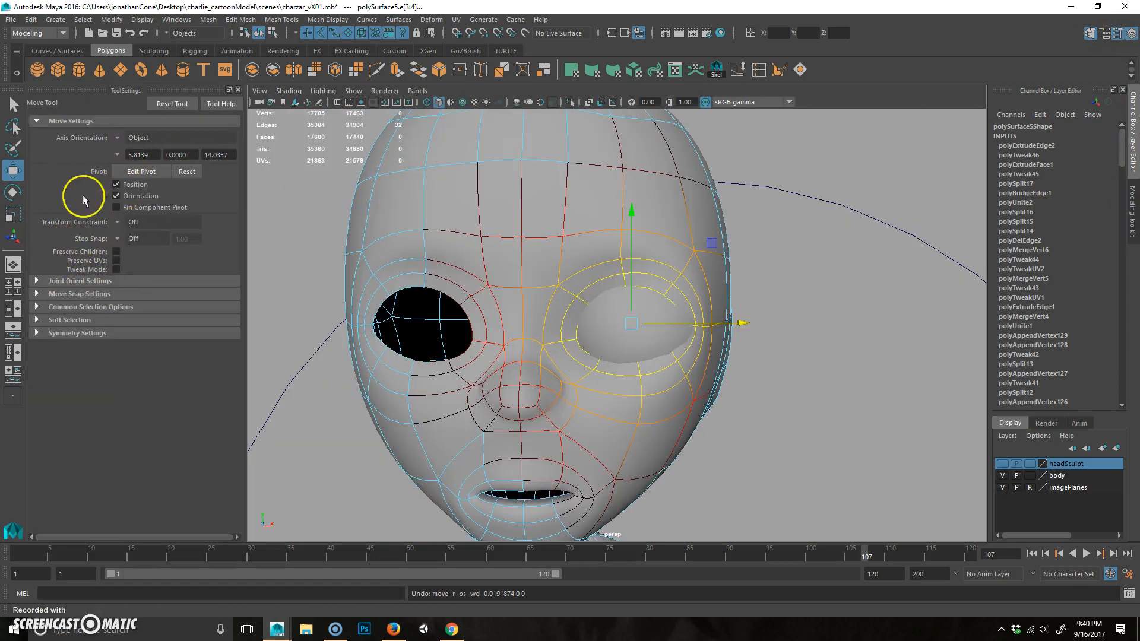
pyautogui.click(47, 338)
pyautogui.click(119, 354)
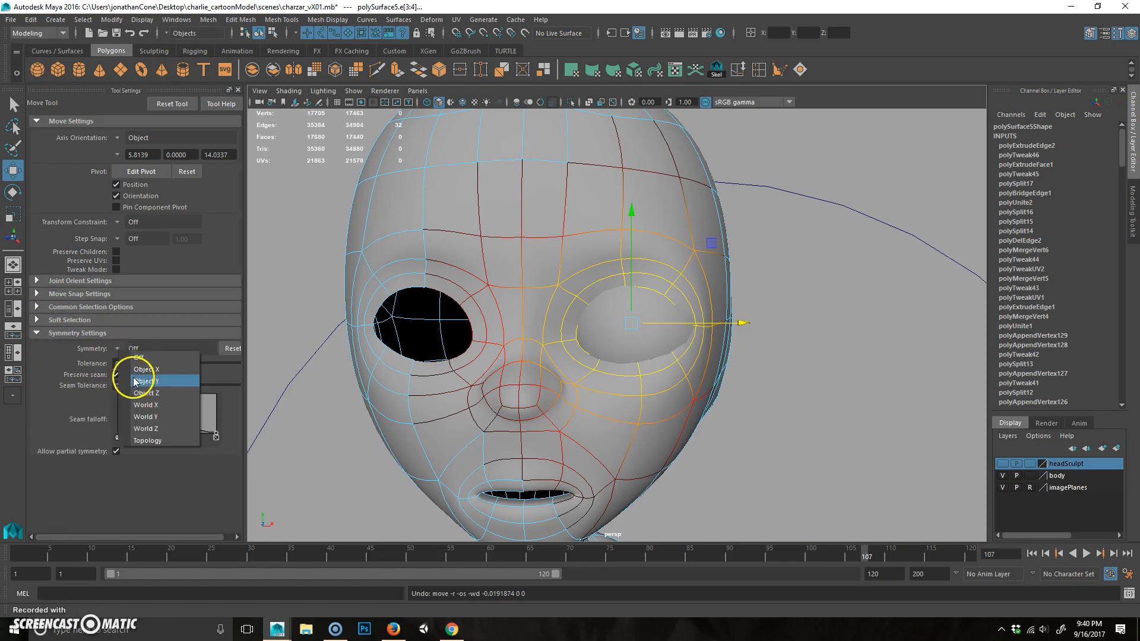
pyautogui.click(143, 374)
# Select the eye socket's rim edge loop, move it symmetrically toward the nose, and adjust individual rim edges around the eyeball.
pyautogui.click(720, 277)
pyautogui.click(663, 283)
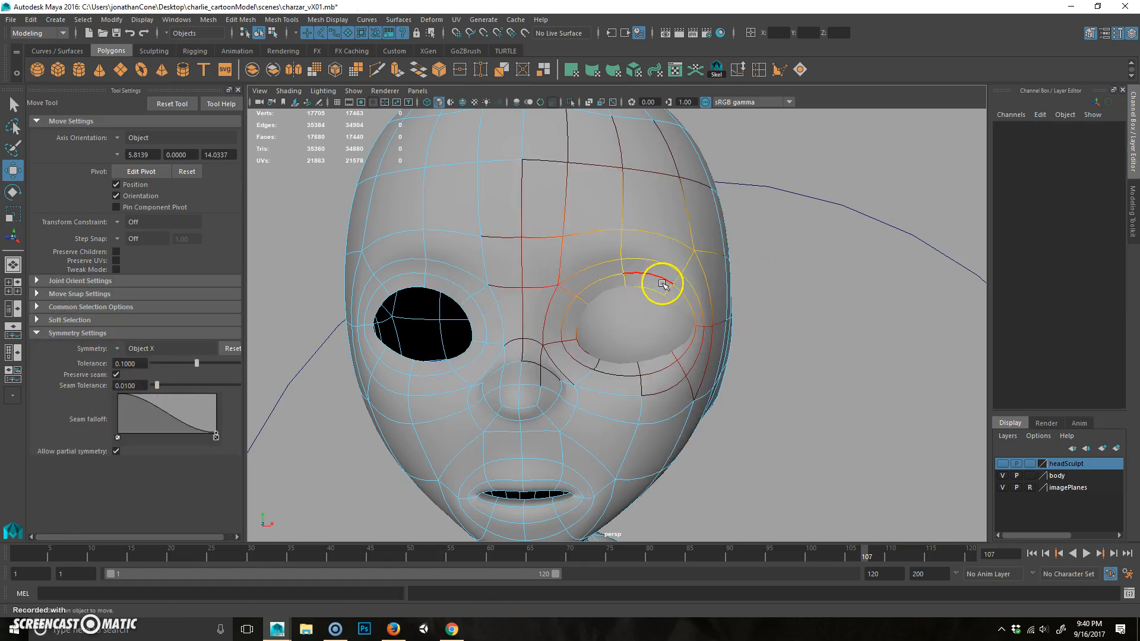
pyautogui.doubleClick(652, 289)
pyautogui.moveTo(745, 324); pyautogui.dragTo(734, 322)
pyautogui.moveTo(625, 325); pyautogui.dragTo(567, 323)
pyautogui.moveTo(737, 322); pyautogui.dragTo(728, 323)
pyautogui.click(767, 328)
pyautogui.moveTo(642, 357); pyautogui.dragTo(641, 320)
pyautogui.click(669, 304)
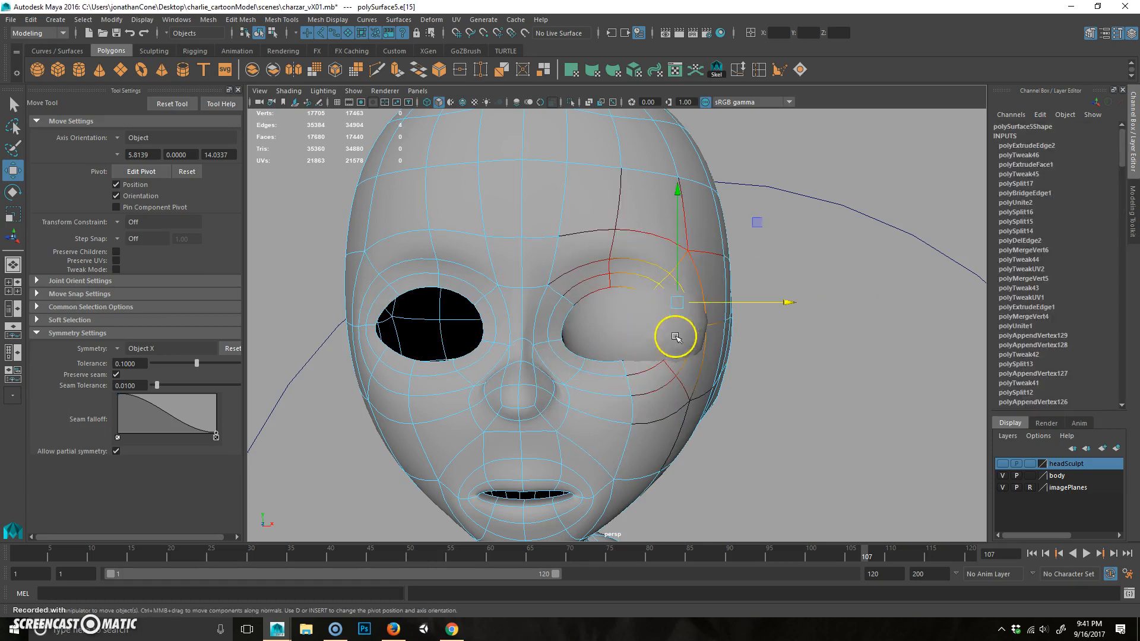
# Return to Object Mode and move the eyeball sideways to a Translate X of 0.769.
pyautogui.moveTo(707, 280); pyautogui.dragTo(775, 200, button='right')
pyautogui.click(672, 331)
pyautogui.moveTo(743, 323); pyautogui.dragTo(740, 322)
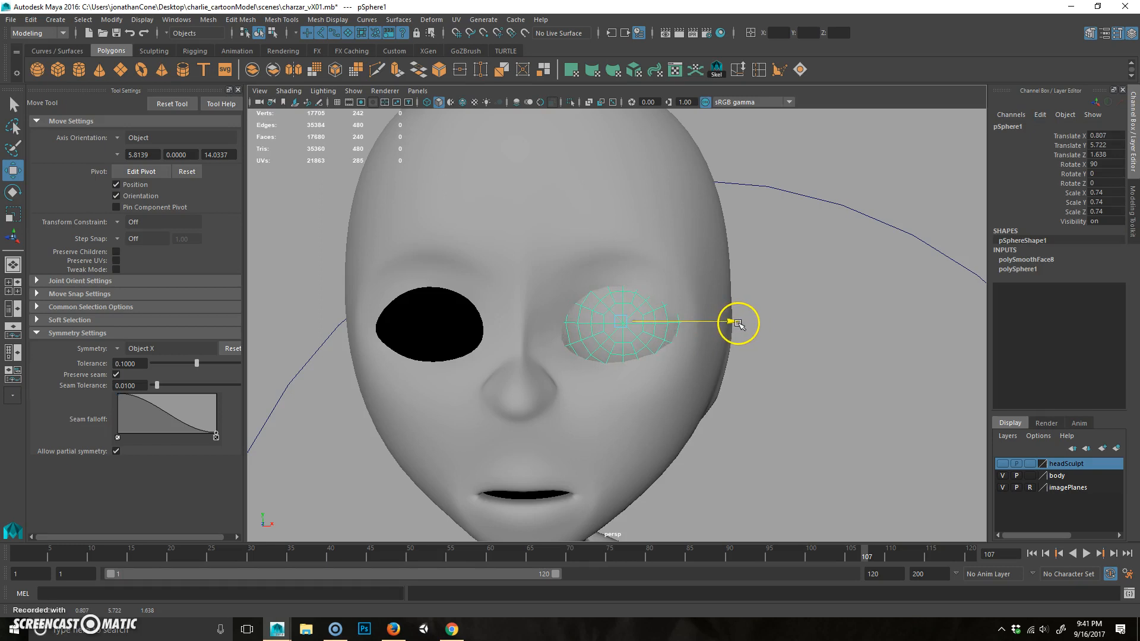
# Examine the eyeball's fit in the socket from several angles and reselect the head.
pyautogui.keyDown('alt'); pyautogui.moveTo(745, 360); pyautogui.dragTo(685, 433); pyautogui.keyUp('alt')
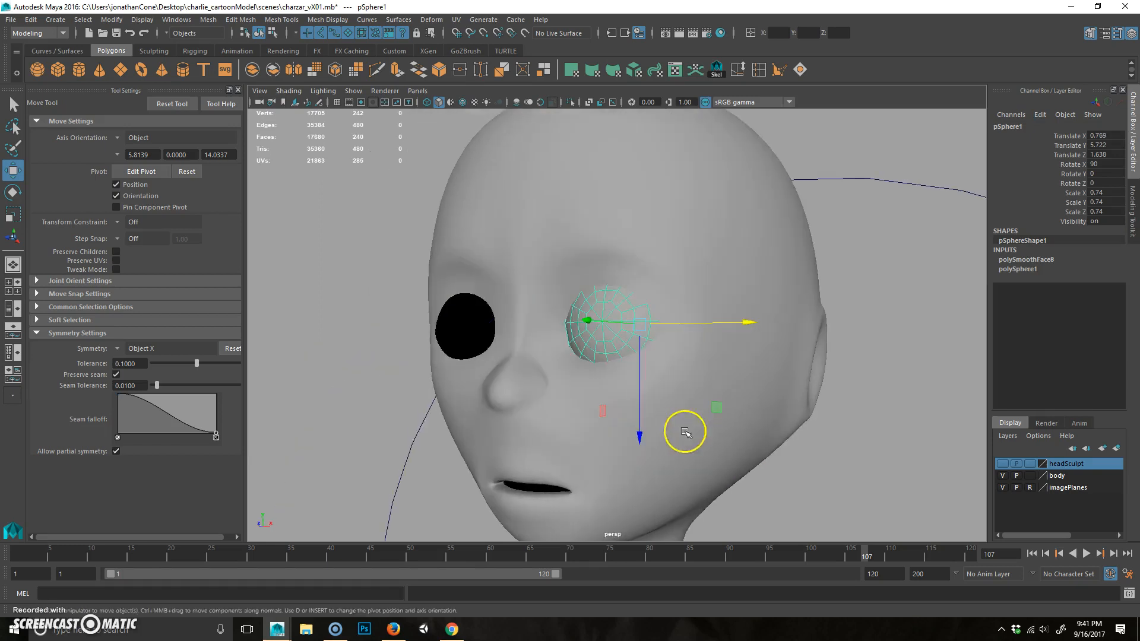
pyautogui.click(902, 442)
pyautogui.keyDown('alt'); pyautogui.moveTo(903, 442); pyautogui.dragTo(665, 445, button='right'); pyautogui.keyUp('alt')
pyautogui.keyDown('alt'); pyautogui.moveTo(665, 445); pyautogui.dragTo(562, 369); pyautogui.keyUp('alt')
pyautogui.click(552, 375)
pyautogui.keyDown('alt'); pyautogui.moveTo(461, 406); pyautogui.dragTo(689, 363, button='right'); pyautogui.keyUp('alt')
pyautogui.keyDown('alt'); pyautogui.moveTo(593, 356); pyautogui.dragTo(643, 303); pyautogui.keyUp('alt')
pyautogui.keyDown('alt'); pyautogui.moveTo(644, 303); pyautogui.dragTo(701, 297, button='right'); pyautogui.keyUp('alt')
pyautogui.keyDown('alt'); pyautogui.moveTo(615, 286); pyautogui.dragTo(639, 302, button='middle'); pyautogui.keyUp('alt')
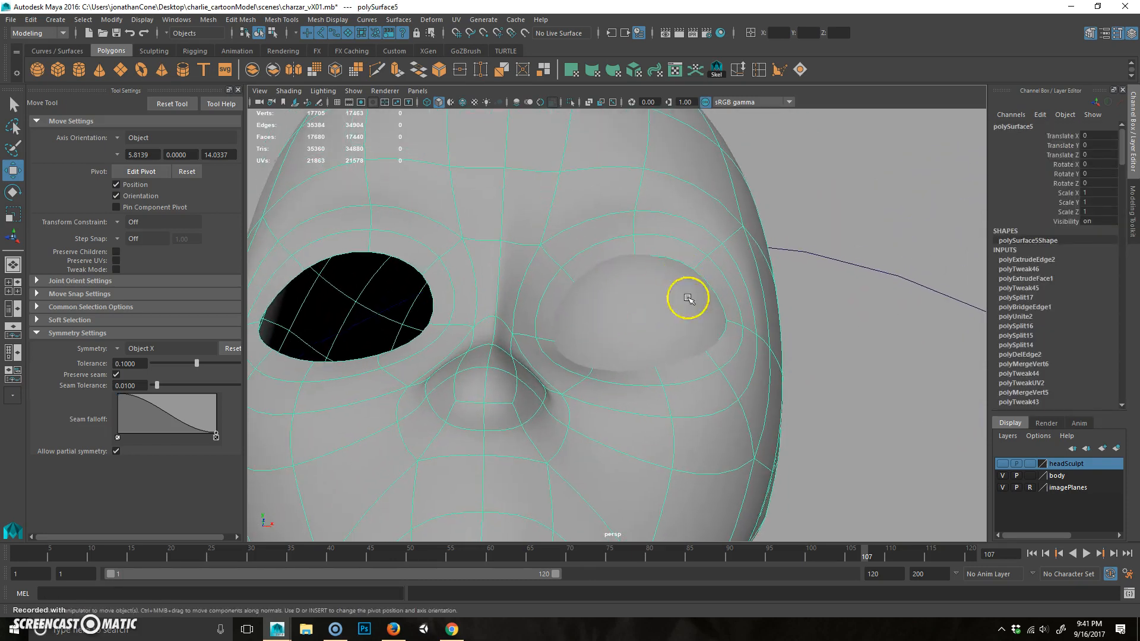
# In vertex mode with smooth preview off, select and adjust the eye socket's inner rim vertices beside the nose.
pyautogui.keyDown('alt'); pyautogui.moveTo(685, 295); pyautogui.dragTo(615, 342); pyautogui.keyUp('alt')
pyautogui.press('F9')
pyautogui.click(567, 289)
pyautogui.keyDown('alt'); pyautogui.moveTo(569, 291); pyautogui.dragTo(700, 279); pyautogui.keyUp('alt')
pyautogui.press('b')
pyautogui.press('1')
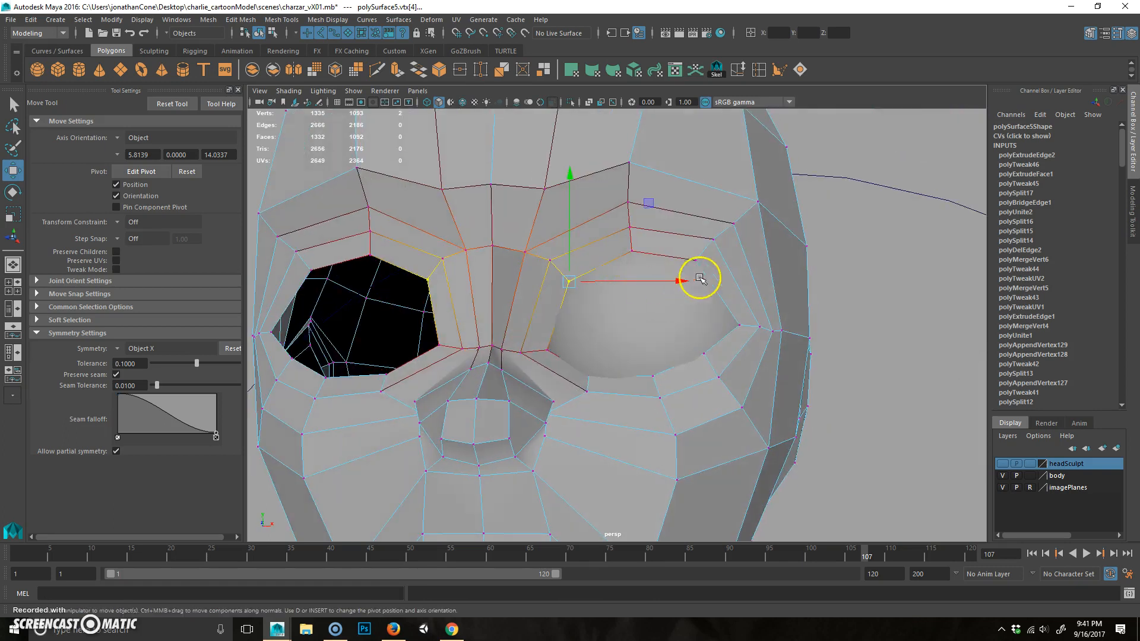
pyautogui.keyDown('alt'); pyautogui.moveTo(543, 358); pyautogui.dragTo(558, 369); pyautogui.keyUp('alt')
pyautogui.click(549, 350)
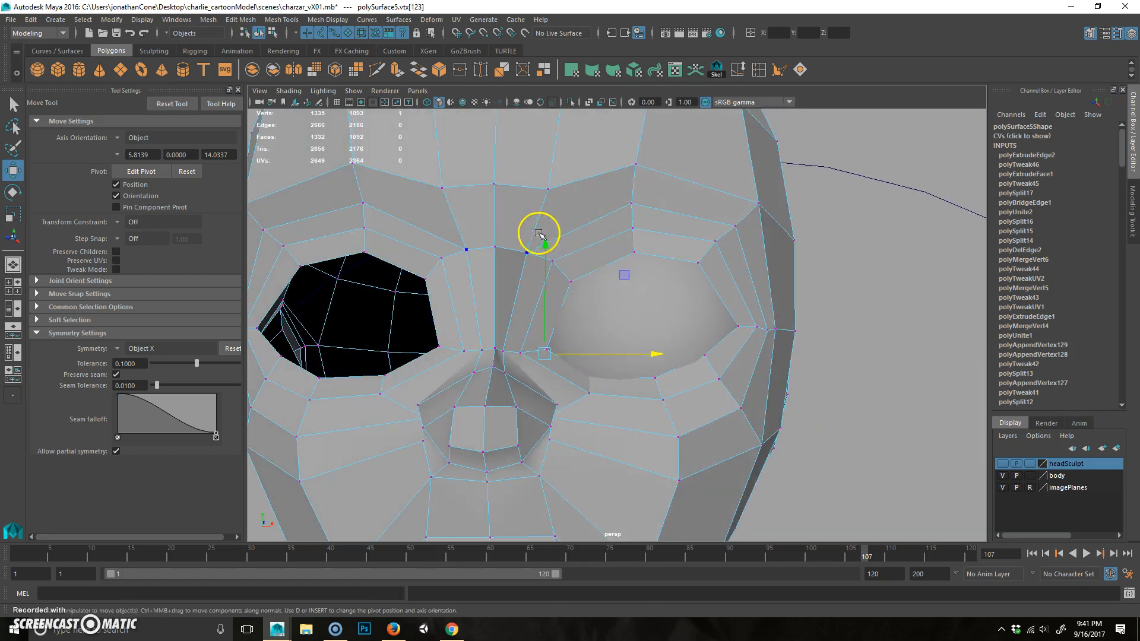
pyautogui.click(863, 380)
pyautogui.keyDown('alt'); pyautogui.moveTo(864, 380); pyautogui.dragTo(618, 365); pyautogui.keyUp('alt')
pyautogui.click(550, 351)
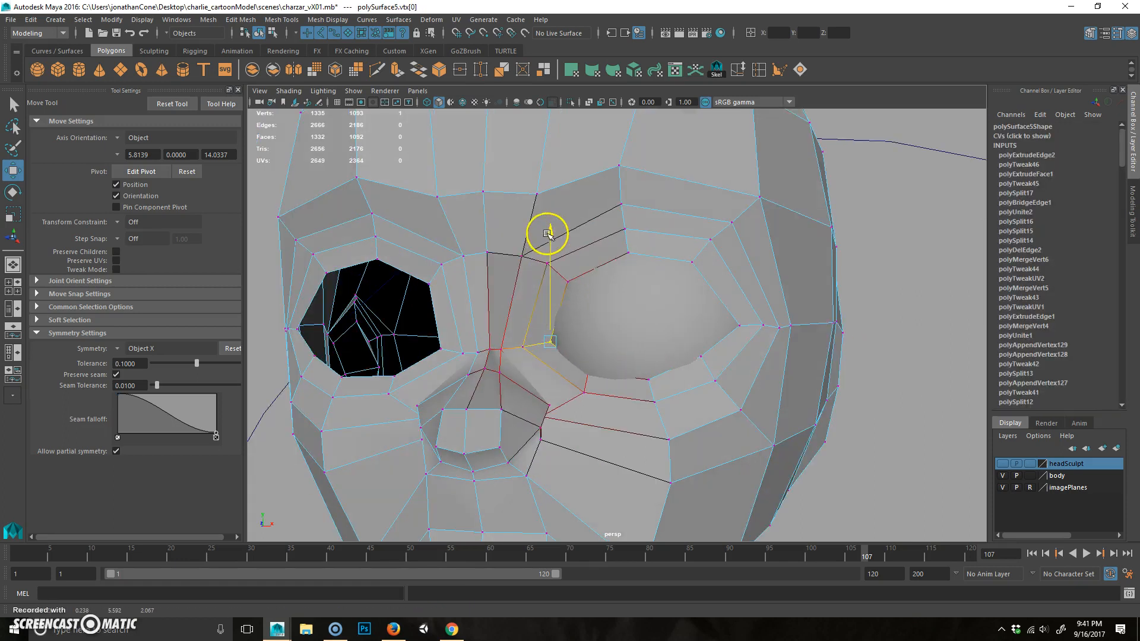
# Return the head to smooth preview and examine the reshaped eye socket and overall face from several angles.
pyautogui.keyDown('alt'); pyautogui.moveTo(576, 296); pyautogui.dragTo(695, 375); pyautogui.keyUp('alt')
pyautogui.click(741, 305)
pyautogui.keyDown('alt'); pyautogui.moveTo(741, 306); pyautogui.dragTo(758, 293); pyautogui.keyUp('alt')
pyautogui.keyDown('alt'); pyautogui.moveTo(817, 218); pyautogui.dragTo(731, 407); pyautogui.keyUp('alt')
pyautogui.click(821, 155)
pyautogui.scroll(3, 796, 354)
pyautogui.click(692, 379)
pyautogui.press('3')
pyautogui.click(800, 375)
pyautogui.keyDown('alt'); pyautogui.moveTo(800, 374); pyautogui.dragTo(712, 402, button='right'); pyautogui.keyUp('alt')
pyautogui.keyDown('alt'); pyautogui.moveTo(712, 402); pyautogui.dragTo(636, 323); pyautogui.keyUp('alt')
pyautogui.click(636, 291)
pyautogui.keyDown('alt'); pyautogui.moveTo(773, 379); pyautogui.dragTo(689, 387, button='right'); pyautogui.keyUp('alt')
pyautogui.keyDown('alt'); pyautogui.moveTo(689, 386); pyautogui.dragTo(611, 415); pyautogui.keyUp('alt')
pyautogui.click(534, 410)
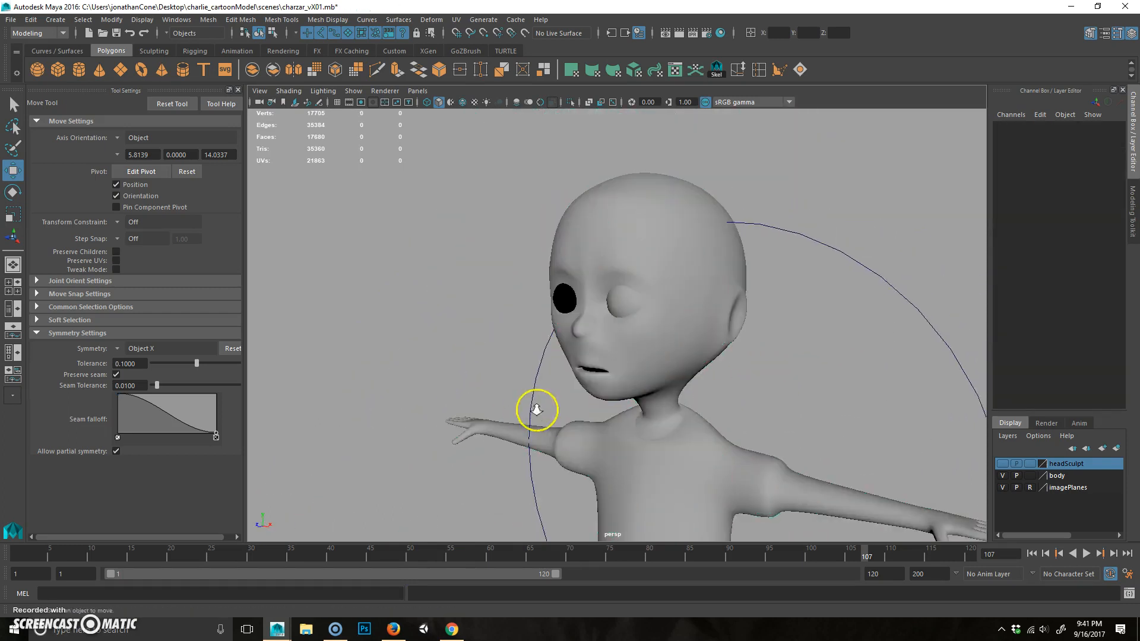
pyautogui.keyDown('alt'); pyautogui.moveTo(534, 410); pyautogui.dragTo(773, 371, button='right'); pyautogui.keyUp('alt')
# With soft selection and smooth preview off, extrude the eye opening's border edges into the head by -0.157 in local Z.
pyautogui.click(622, 261)
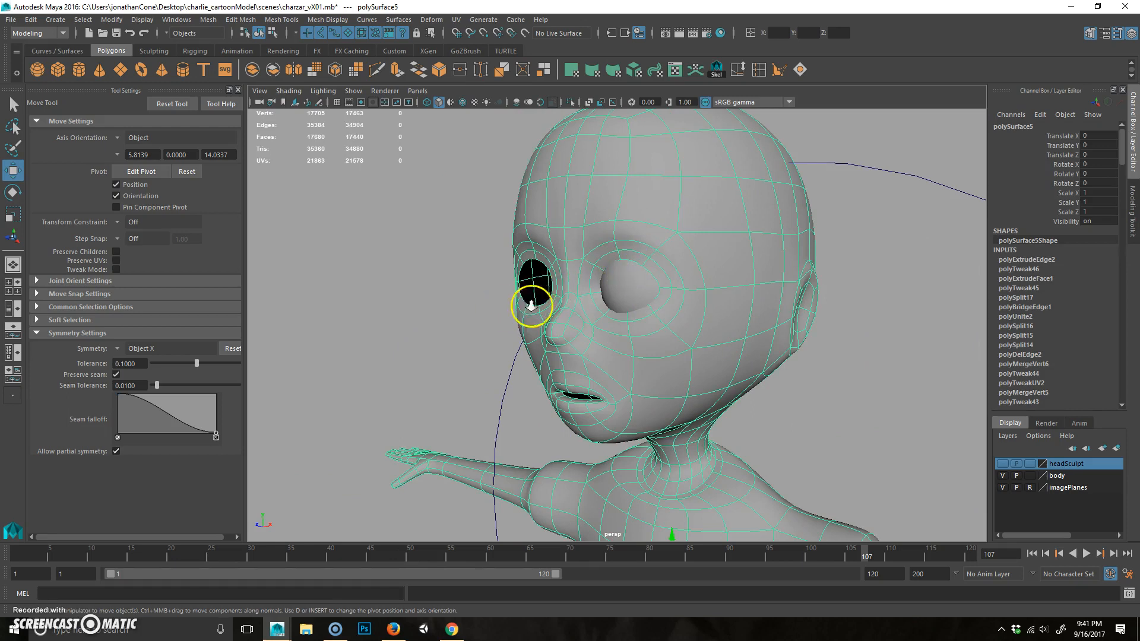
pyautogui.keyDown('alt'); pyautogui.moveTo(531, 306); pyautogui.dragTo(713, 253, button='right'); pyautogui.keyUp('alt')
pyautogui.keyDown('alt'); pyautogui.moveTo(713, 253); pyautogui.dragTo(642, 377, button='middle'); pyautogui.keyUp('alt')
pyautogui.keyDown('alt'); pyautogui.moveTo(642, 377); pyautogui.dragTo(647, 351); pyautogui.keyUp('alt')
pyautogui.moveTo(678, 257); pyautogui.dragTo(685, 178, button='right')
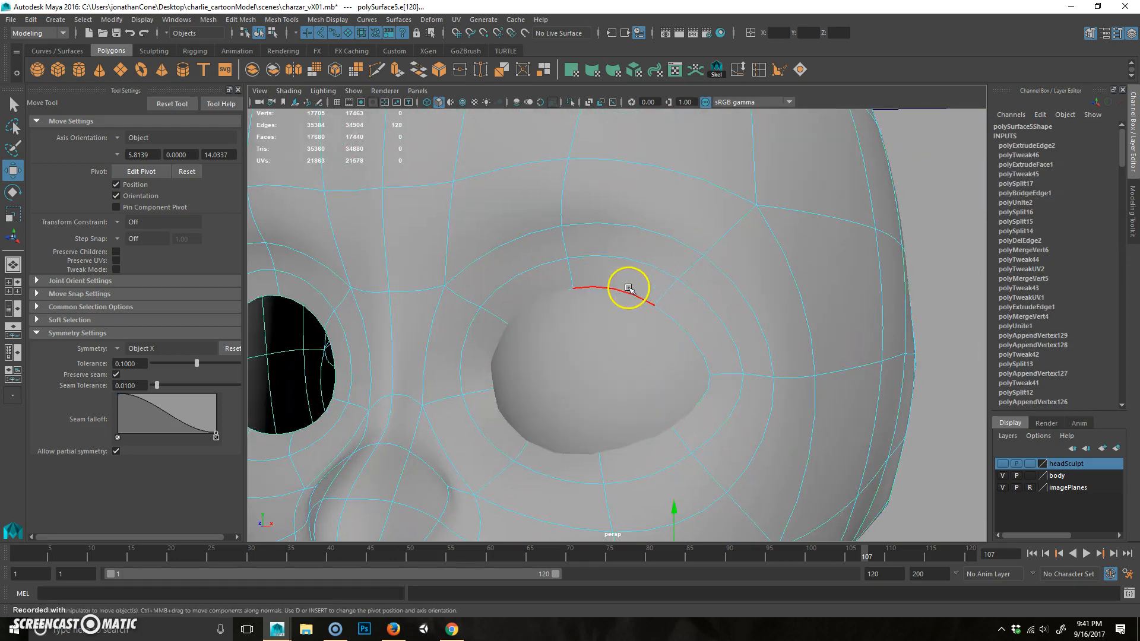
pyautogui.doubleClick(629, 289)
pyautogui.press('1')
pyautogui.keyDown('alt'); pyautogui.moveTo(668, 353); pyautogui.dragTo(715, 357); pyautogui.keyUp('alt')
pyautogui.press('b')
pyautogui.keyDown('alt'); pyautogui.moveTo(629, 310); pyautogui.dragTo(560, 293); pyautogui.keyUp('alt')
pyautogui.hotkey('ctrl', 'e')
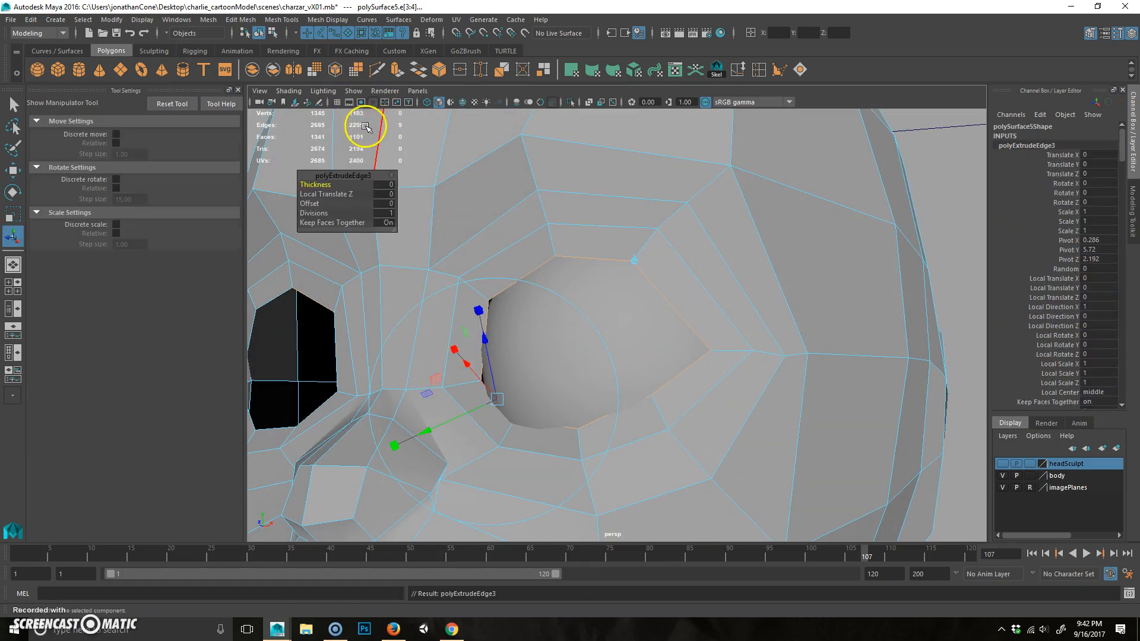
pyautogui.moveTo(467, 343); pyautogui.dragTo(472, 345)
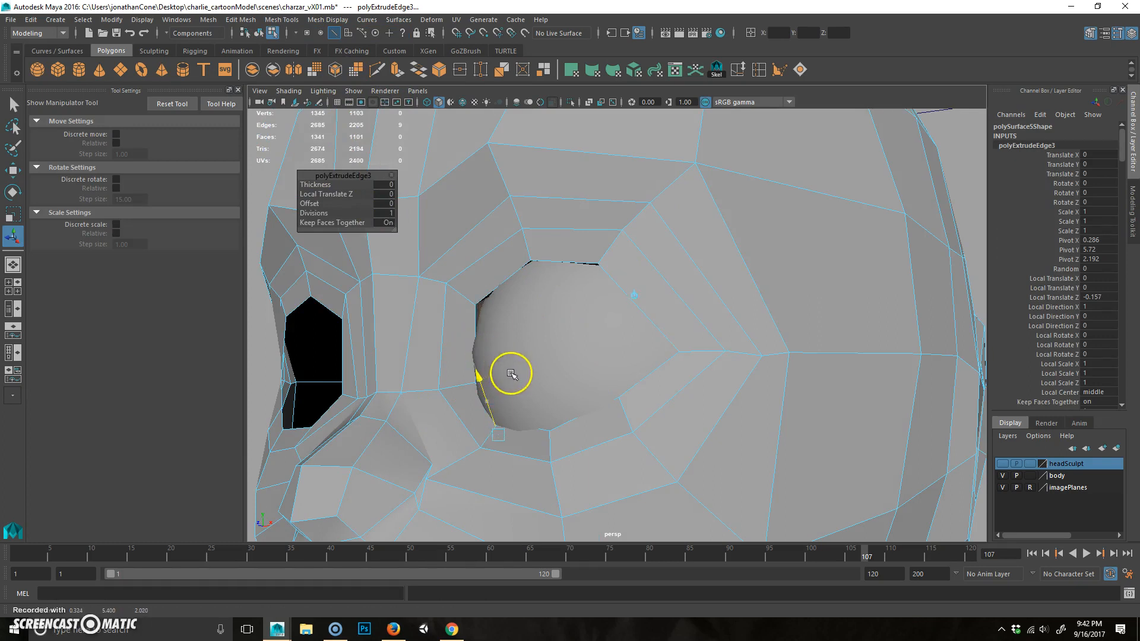
# Return to Object Mode with smooth preview and examine the extruded eye rim from near and far.
pyautogui.press('F8')
pyautogui.press('3')
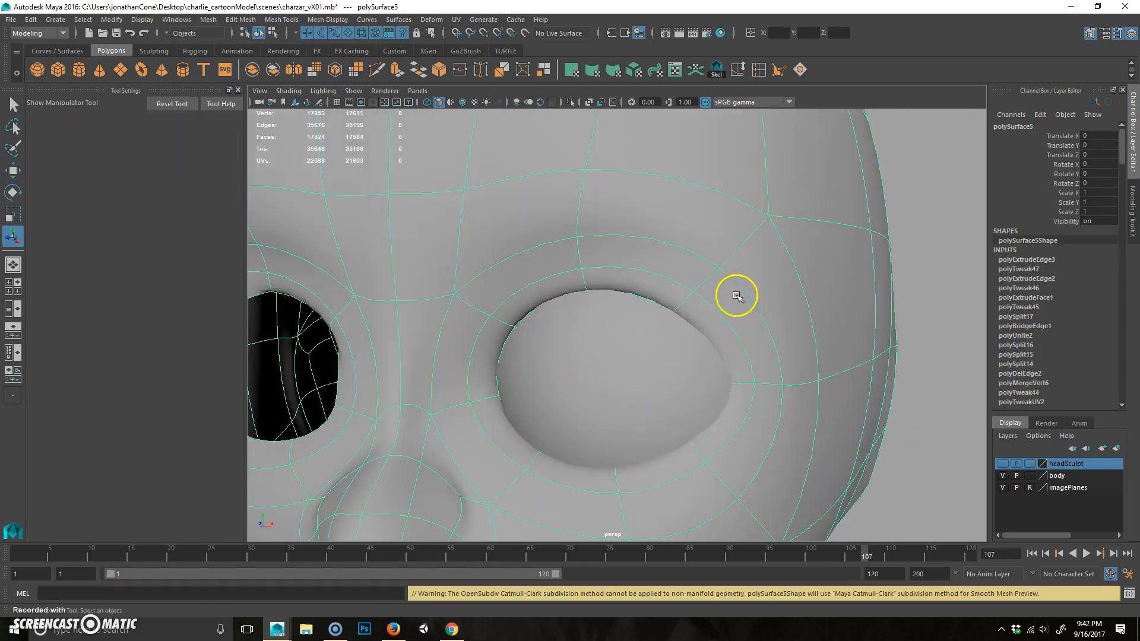
pyautogui.keyDown('alt'); pyautogui.moveTo(798, 377); pyautogui.dragTo(746, 397, button='right'); pyautogui.keyUp('alt')
pyautogui.click(905, 352)
pyautogui.keyDown('alt'); pyautogui.moveTo(907, 354); pyautogui.dragTo(836, 425); pyautogui.keyUp('alt')
pyautogui.keyDown('alt'); pyautogui.moveTo(837, 424); pyautogui.dragTo(563, 427, button='right'); pyautogui.keyUp('alt')
pyautogui.keyDown('alt'); pyautogui.moveTo(639, 437); pyautogui.dragTo(543, 453); pyautogui.keyUp('alt')
pyautogui.keyDown('alt'); pyautogui.moveTo(430, 430); pyautogui.dragTo(629, 387, button='right'); pyautogui.keyUp('alt')
pyautogui.keyDown('alt'); pyautogui.moveTo(629, 386); pyautogui.dragTo(722, 398); pyautogui.keyUp('alt')
pyautogui.keyDown('alt'); pyautogui.moveTo(722, 398); pyautogui.dragTo(490, 410, button='right'); pyautogui.keyUp('alt')
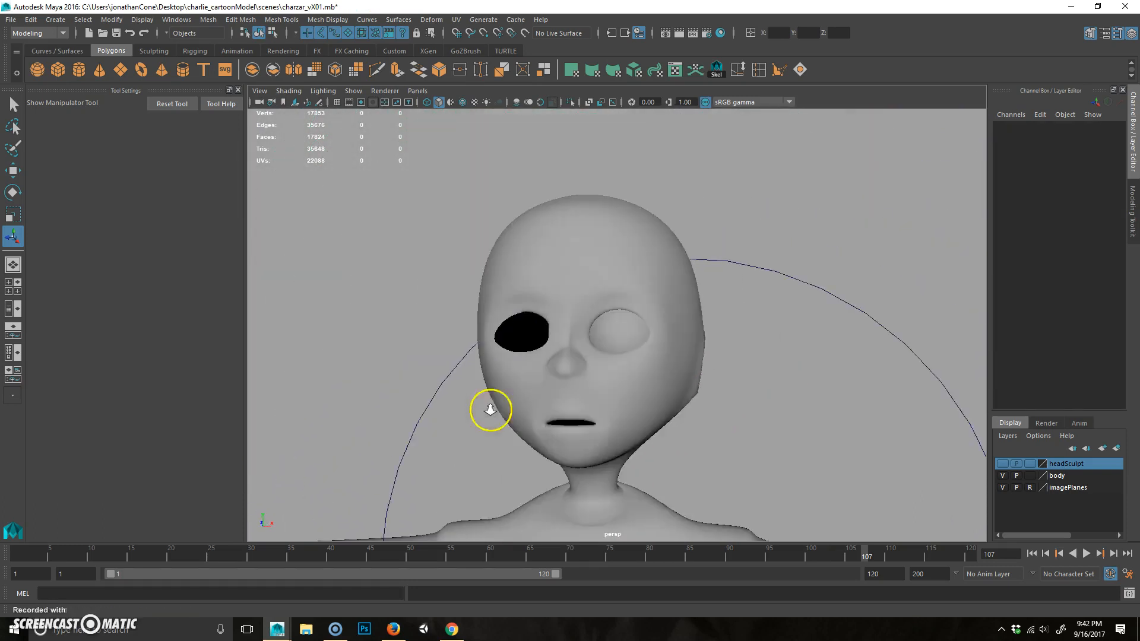
pyautogui.keyDown('alt'); pyautogui.moveTo(523, 434); pyautogui.dragTo(532, 400, button='middle'); pyautogui.keyUp('alt')
# Turn off the head's smooth preview and insert an edge loop around the eye rim with the Multi-Cut tool.
pyautogui.click(636, 357)
pyautogui.keyDown('alt'); pyautogui.moveTo(412, 390); pyautogui.dragTo(685, 339, button='right'); pyautogui.keyUp('alt')
pyautogui.press('1')
pyautogui.keyDown('alt'); pyautogui.moveTo(417, 365); pyautogui.dragTo(663, 345, button='right'); pyautogui.keyUp('alt')
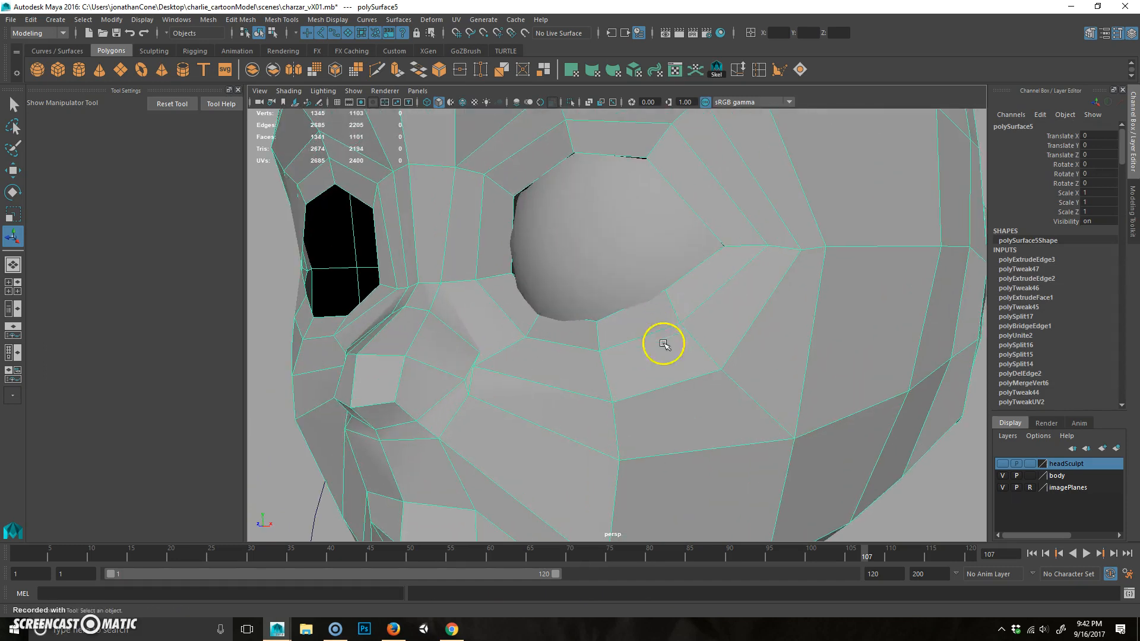
pyautogui.click(378, 70)
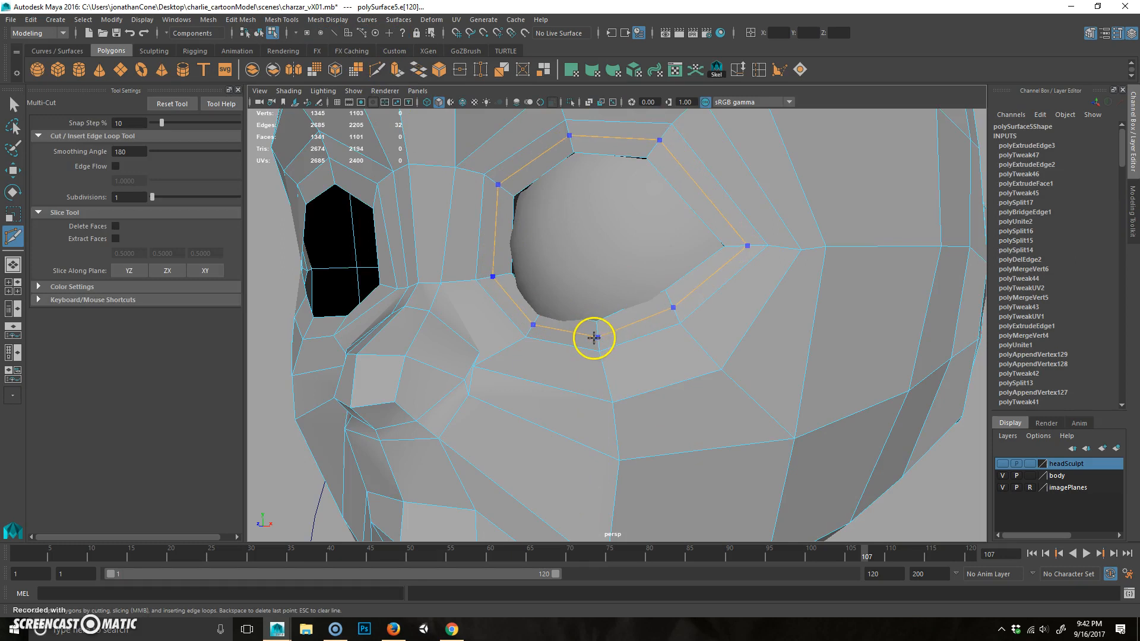
pyautogui.keyDown('ctrl'); pyautogui.click(597, 337); pyautogui.keyUp('ctrl')
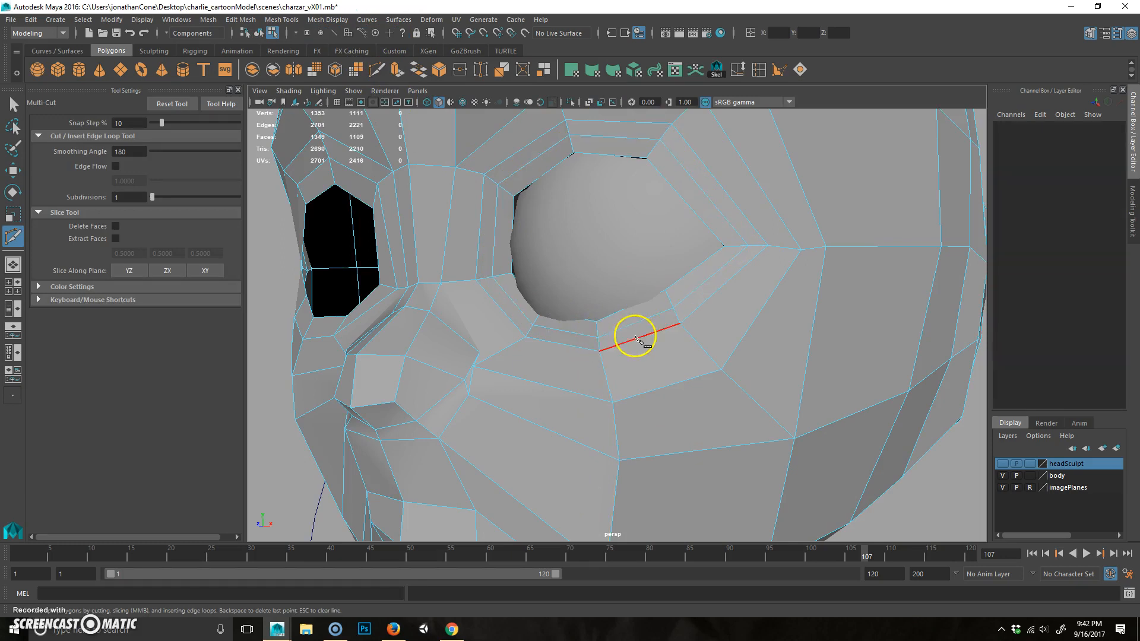
# Select the new loop around the eye and reposition its upper edges in height and depth over the eyeball.
pyautogui.press('q')
pyautogui.doubleClick(632, 326)
pyautogui.keyDown('alt'); pyautogui.moveTo(633, 326); pyautogui.dragTo(564, 338); pyautogui.keyUp('alt')
pyautogui.press('w')
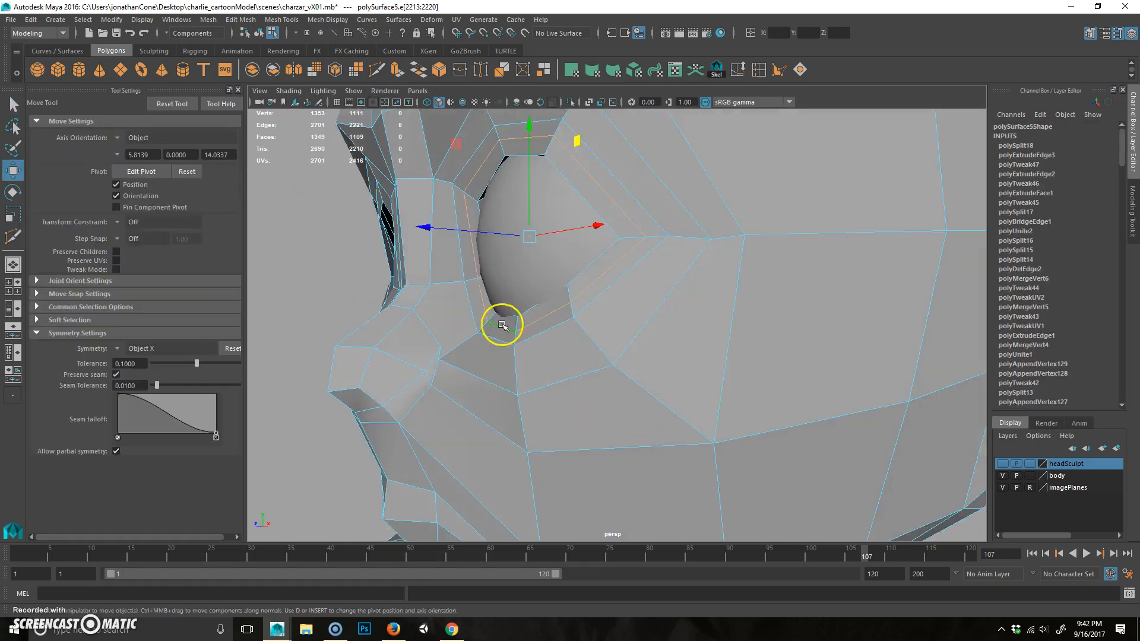
pyautogui.keyDown('alt'); pyautogui.moveTo(525, 226); pyautogui.dragTo(497, 240); pyautogui.keyUp('alt')
pyautogui.moveTo(466, 239)
pyautogui.keyDown('alt'); pyautogui.mouseDown()
pyautogui.moveTo(516, 232)
pyautogui.moveTo(450, 196)
pyautogui.moveTo(466, 236)
pyautogui.mouseUp(); pyautogui.keyUp('alt')
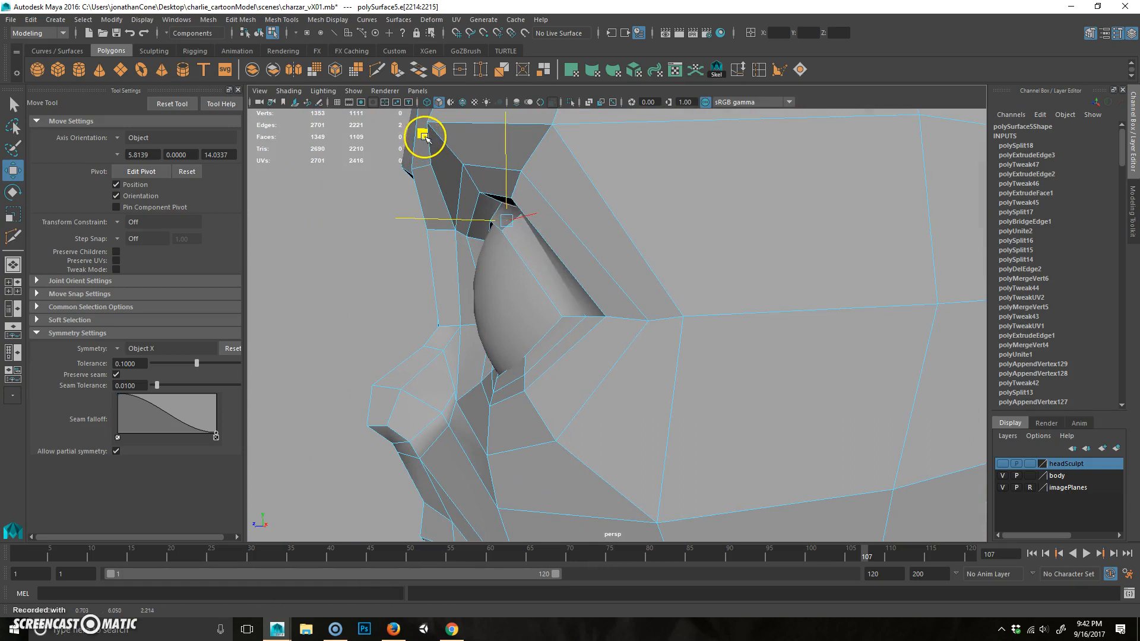
# Select the rim edges along the top of the eye opening and push them back in depth over the eyeball.
pyautogui.keyDown('alt'); pyautogui.moveTo(424, 137); pyautogui.dragTo(629, 287); pyautogui.keyUp('alt')
pyautogui.keyDown('alt'); pyautogui.moveTo(766, 304); pyautogui.dragTo(715, 297); pyautogui.keyUp('alt')
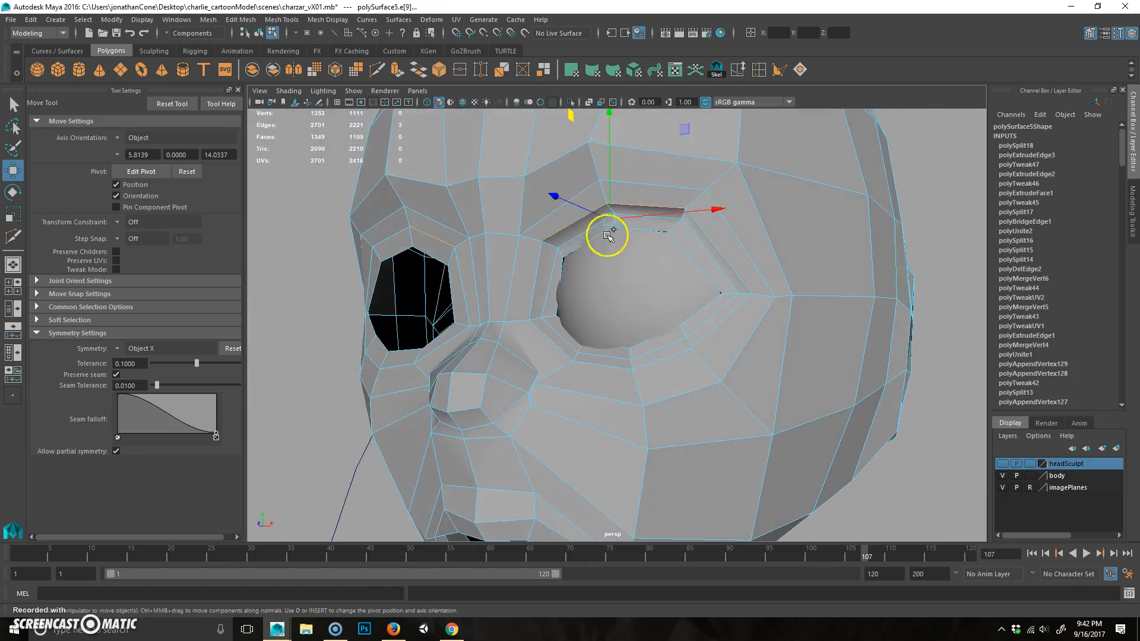
pyautogui.keyDown('alt'); pyautogui.moveTo(608, 236); pyautogui.dragTo(434, 187); pyautogui.keyUp('alt')
pyautogui.moveTo(428, 143); pyautogui.dragTo(442, 142, button='middle')
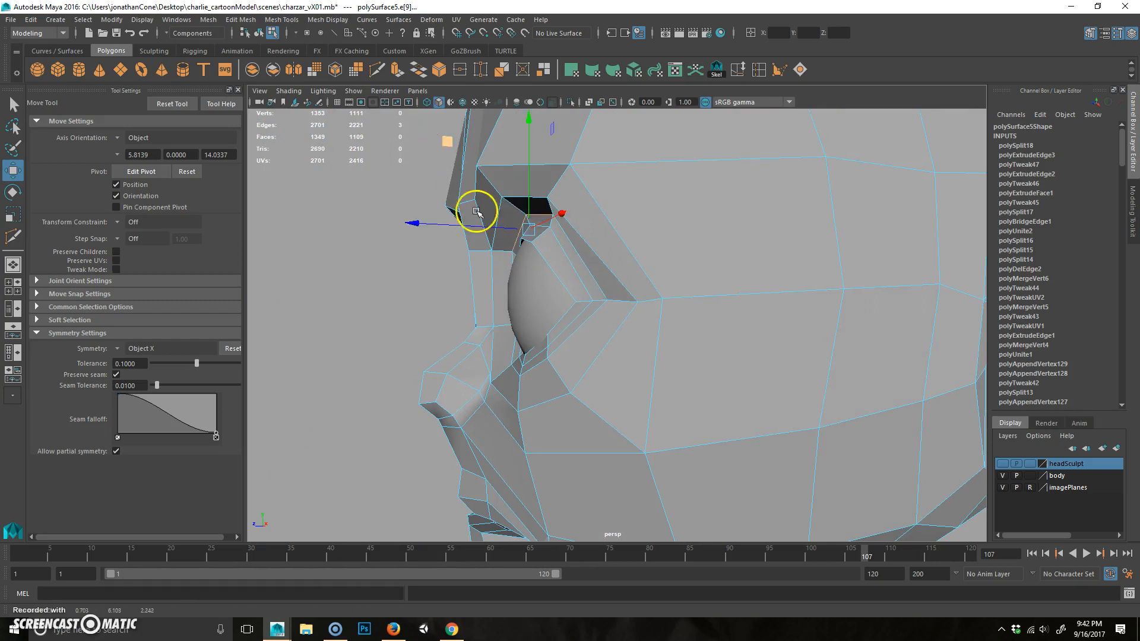
# Show the head in smooth preview in Object Mode and examine the brow and eyelid shape from several angles.
pyautogui.press('F8')
pyautogui.press('3')
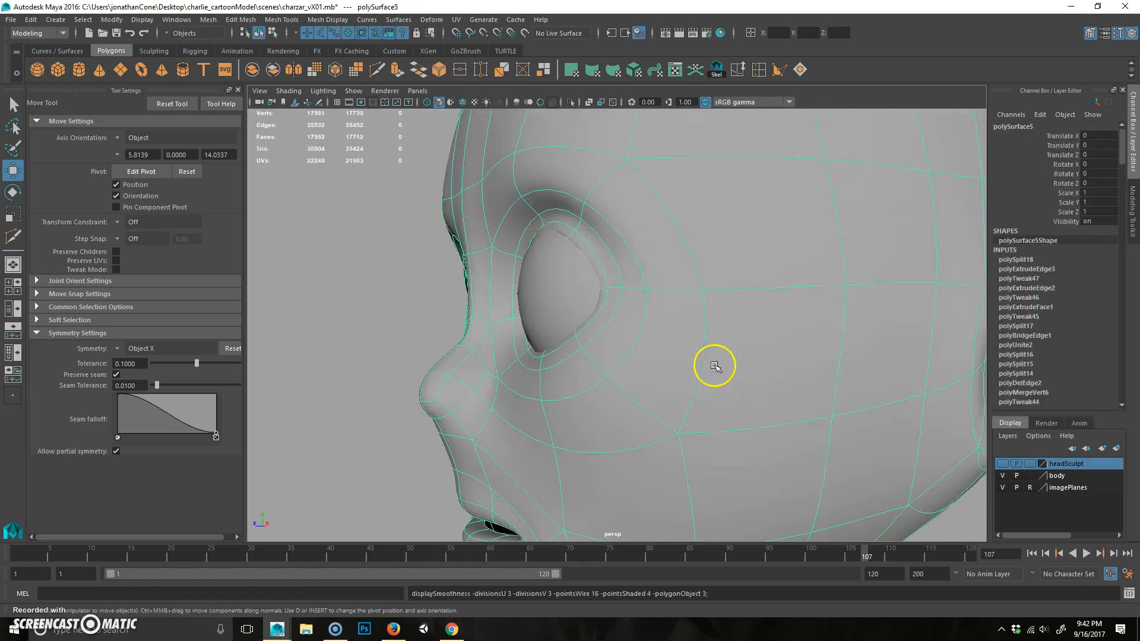
pyautogui.click(267, 339)
pyautogui.keyDown('alt'); pyautogui.moveTo(267, 338); pyautogui.dragTo(638, 338); pyautogui.keyUp('alt')
pyautogui.keyDown('alt'); pyautogui.moveTo(638, 337); pyautogui.dragTo(662, 395, button='right'); pyautogui.keyUp('alt')
pyautogui.moveTo(661, 395)
pyautogui.keyDown('alt'); pyautogui.mouseDown()
pyautogui.moveTo(730, 411)
pyautogui.moveTo(641, 389)
pyautogui.mouseUp(); pyautogui.keyUp('alt')
pyautogui.keyDown('alt'); pyautogui.moveTo(642, 389); pyautogui.dragTo(683, 378, button='right'); pyautogui.keyUp('alt')
pyautogui.click(523, 388)
pyautogui.keyDown('alt'); pyautogui.moveTo(586, 402); pyautogui.dragTo(669, 414, button='right'); pyautogui.keyUp('alt')
pyautogui.keyDown('alt'); pyautogui.moveTo(668, 414); pyautogui.dragTo(692, 365, button='middle'); pyautogui.keyUp('alt')
pyautogui.keyDown('alt'); pyautogui.moveTo(692, 365); pyautogui.dragTo(635, 409); pyautogui.keyUp('alt')
pyautogui.keyDown('alt'); pyautogui.moveTo(888, 389); pyautogui.dragTo(776, 371, button='right'); pyautogui.keyUp('alt')
pyautogui.click(813, 364)
pyautogui.keyDown('alt'); pyautogui.moveTo(812, 365); pyautogui.dragTo(852, 389); pyautogui.keyUp('alt')
pyautogui.keyDown('alt'); pyautogui.moveTo(728, 385); pyautogui.dragTo(772, 402, button='right'); pyautogui.keyUp('alt')
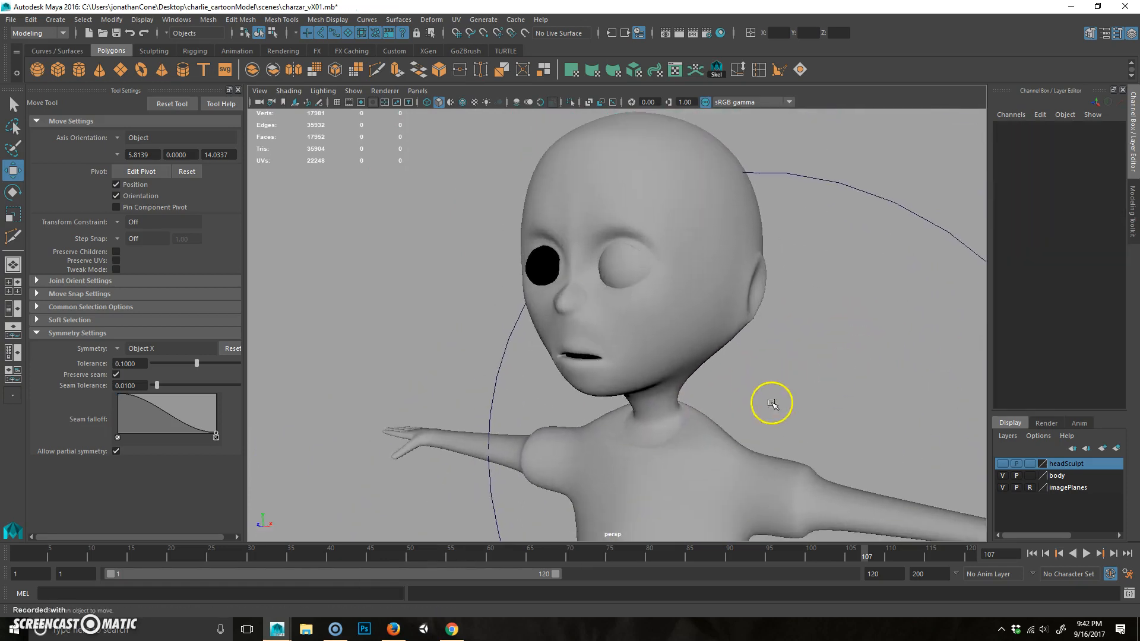
# Select the head with smooth preview off, activate the Relax sculpting tool, and overlay the wireframe on the shaded display.
pyautogui.keyDown('alt'); pyautogui.moveTo(771, 402); pyautogui.dragTo(707, 319); pyautogui.keyUp('alt')
pyautogui.click(698, 321)
pyautogui.press('1')
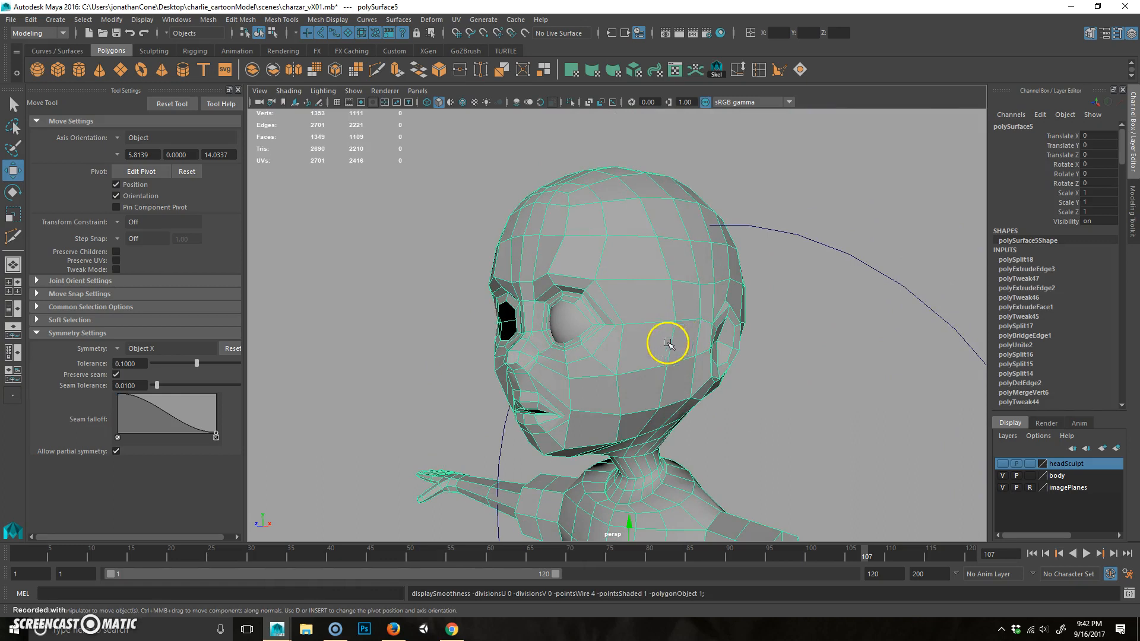
pyautogui.click(152, 50)
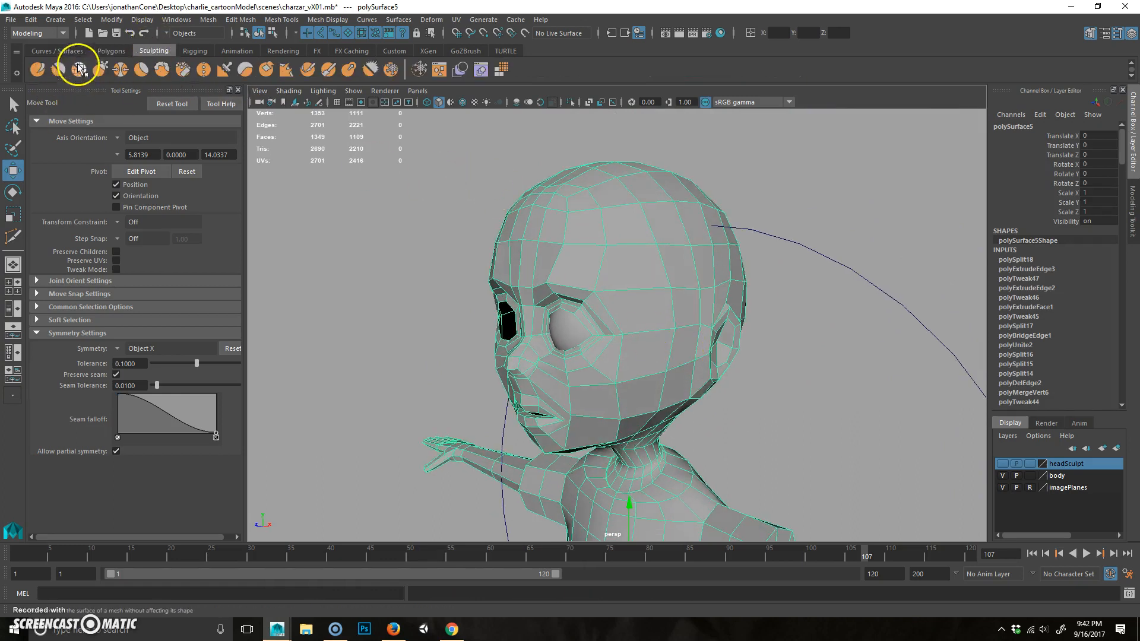
pyautogui.scroll(8, 657, 311)
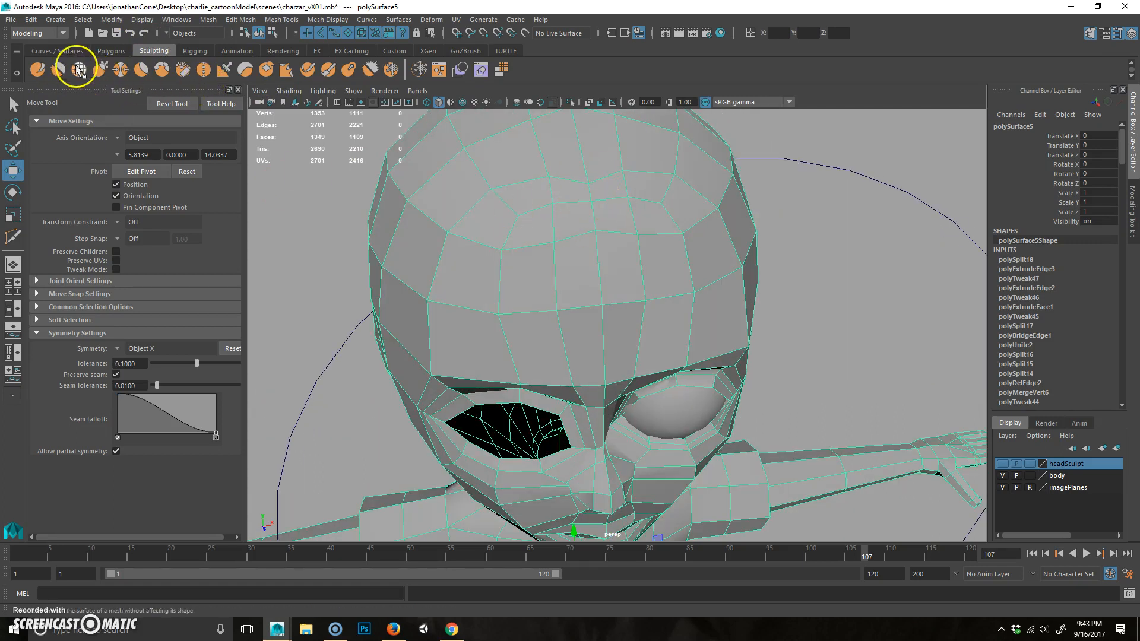
pyautogui.click(79, 70)
pyautogui.keyDown('alt'); pyautogui.moveTo(575, 212); pyautogui.dragTo(571, 270, button='middle'); pyautogui.keyUp('alt')
pyautogui.keyDown('alt'); pyautogui.moveTo(460, 344); pyautogui.dragTo(435, 320); pyautogui.keyUp('alt')
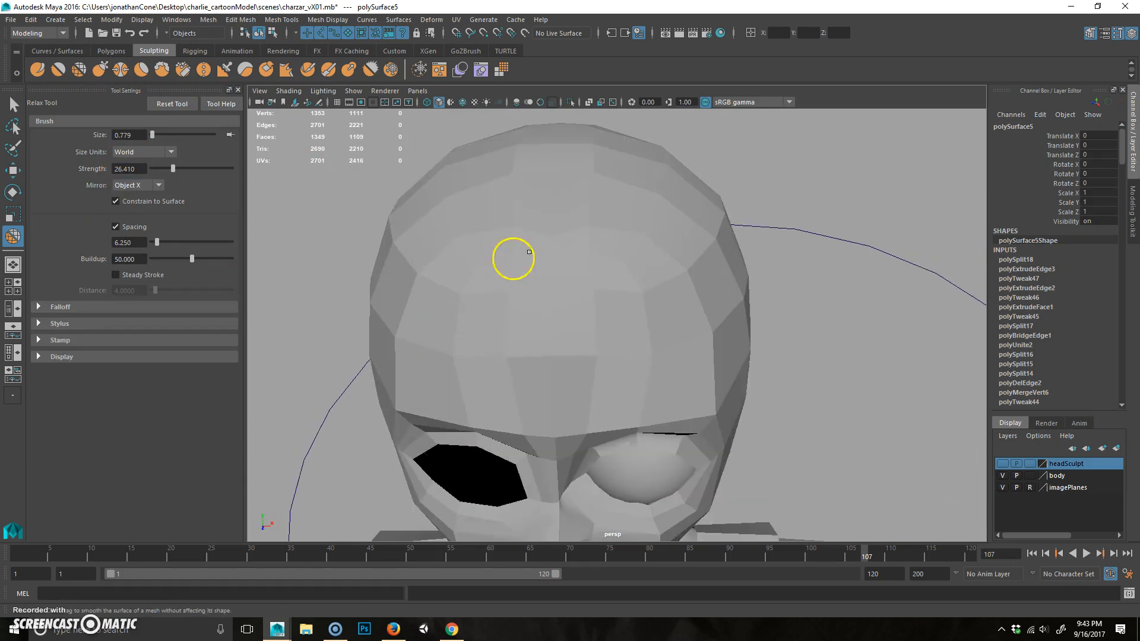
pyautogui.click(464, 103)
# Set the Relax brush size to 1.207 and try to even out the forehead's mesh with brush strokes.
pyautogui.press('b')
pyautogui.moveTo(556, 261)
pyautogui.mouseDown()
pyautogui.moveTo(657, 230)
pyautogui.moveTo(634, 236)
pyautogui.mouseUp()
pyautogui.moveTo(504, 207)
pyautogui.mouseDown()
pyautogui.moveTo(571, 239)
pyautogui.moveTo(564, 223)
pyautogui.mouseUp()
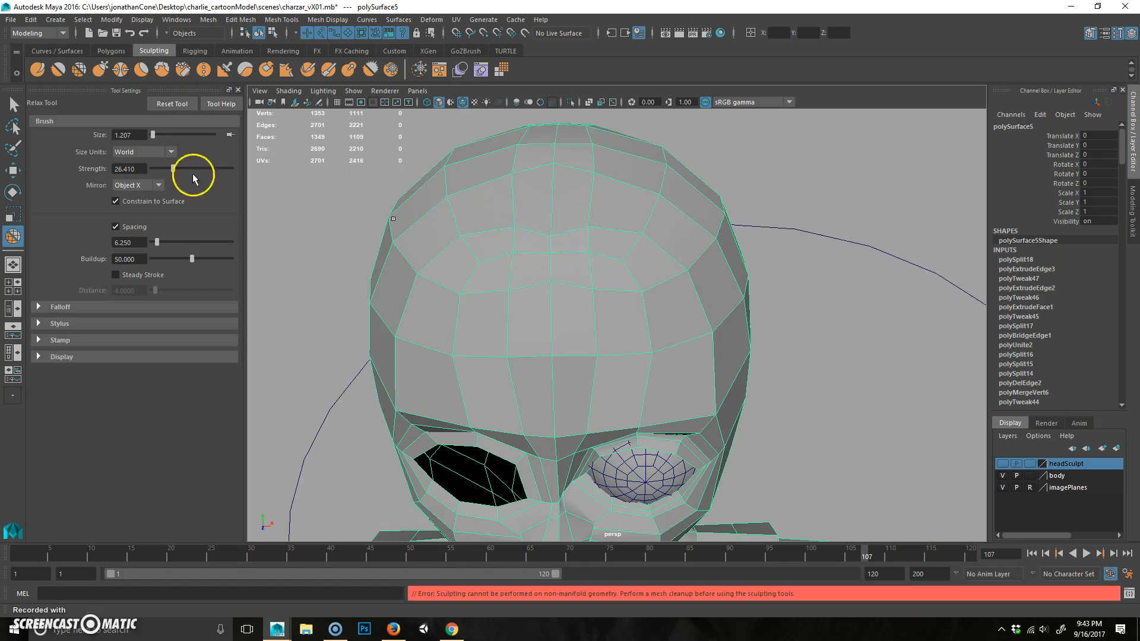
pyautogui.click(559, 307)
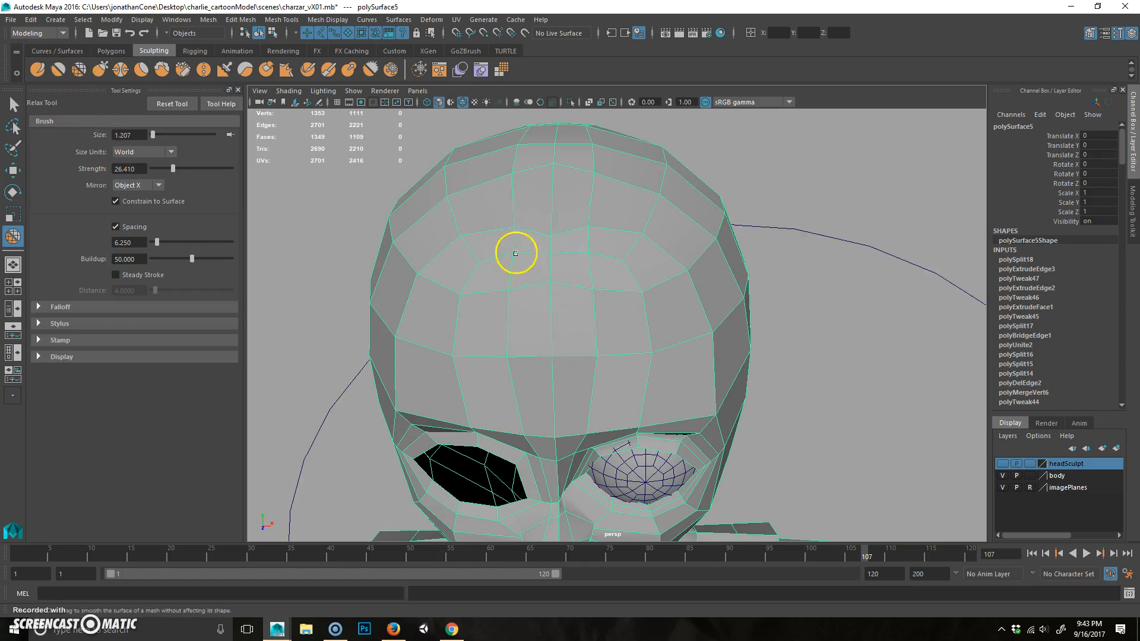
pyautogui.moveTo(516, 254); pyautogui.dragTo(538, 246)
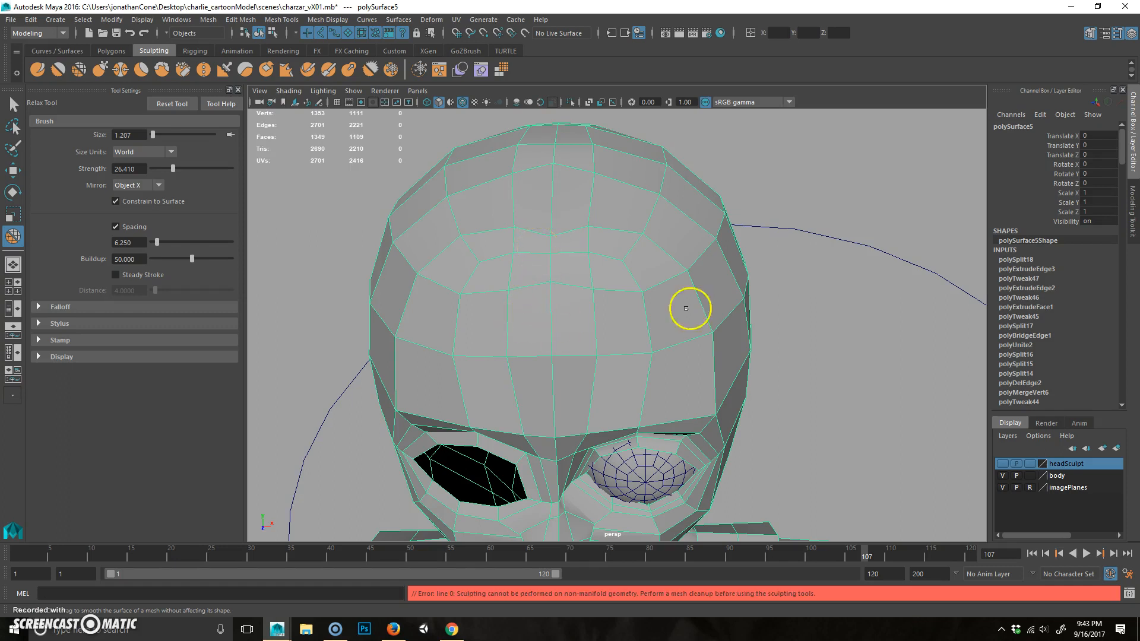
# Clean up the selected mesh with construction history kept, tessellating faces over 4 sides and removing lamina faces and nonmanifold geometry, normals included.
pyautogui.keyDown('alt'); pyautogui.moveTo(686, 308); pyautogui.dragTo(543, 312, button='right'); pyautogui.keyUp('alt')
pyautogui.press('q')
pyautogui.keyDown('alt'); pyautogui.moveTo(671, 425); pyautogui.dragTo(608, 389); pyautogui.keyUp('alt')
pyautogui.keyDown('alt'); pyautogui.moveTo(609, 390); pyautogui.dragTo(523, 404, button='right'); pyautogui.keyUp('alt')
pyautogui.keyDown('alt'); pyautogui.moveTo(648, 425); pyautogui.dragTo(631, 324, button='middle'); pyautogui.keyUp('alt')
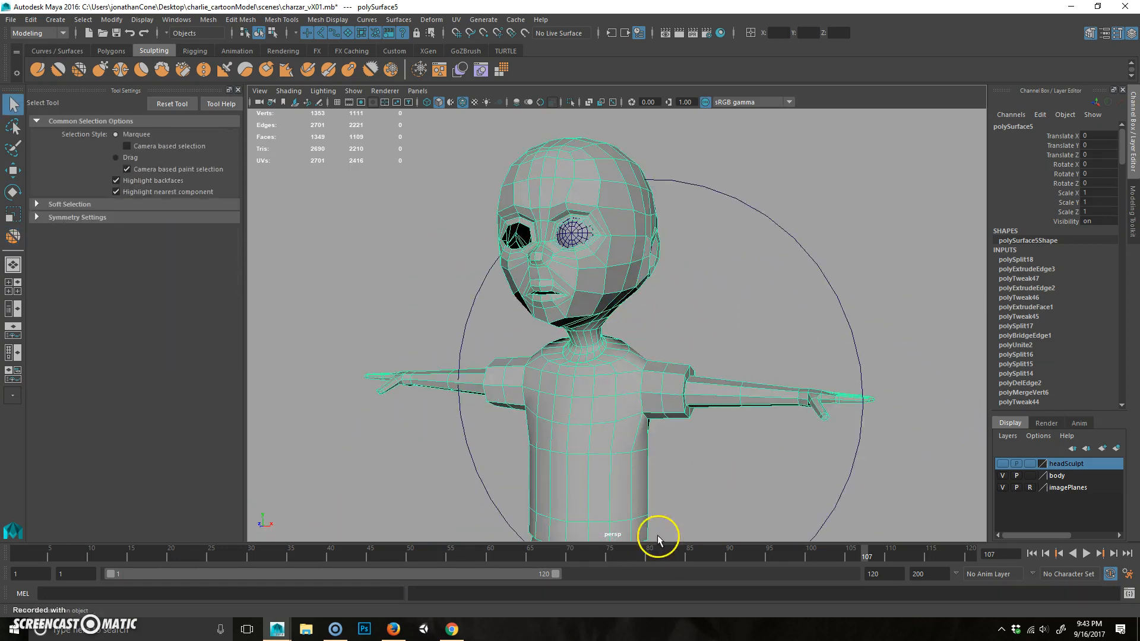
pyautogui.keyDown('alt'); pyautogui.moveTo(617, 467); pyautogui.dragTo(626, 380); pyautogui.keyUp('alt')
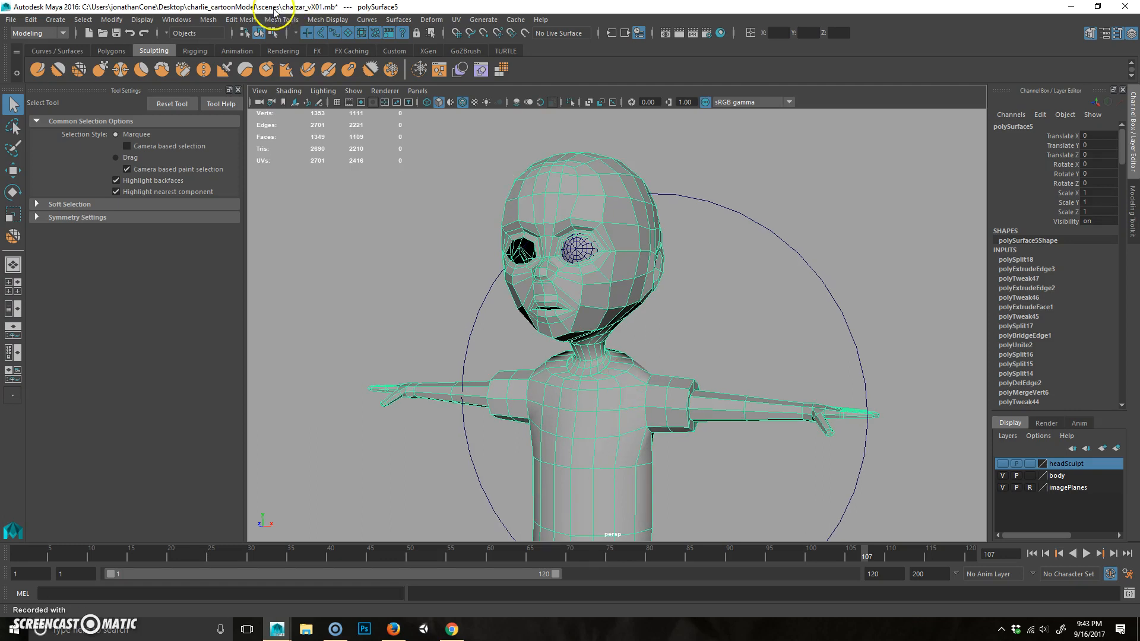
pyautogui.click(208, 21)
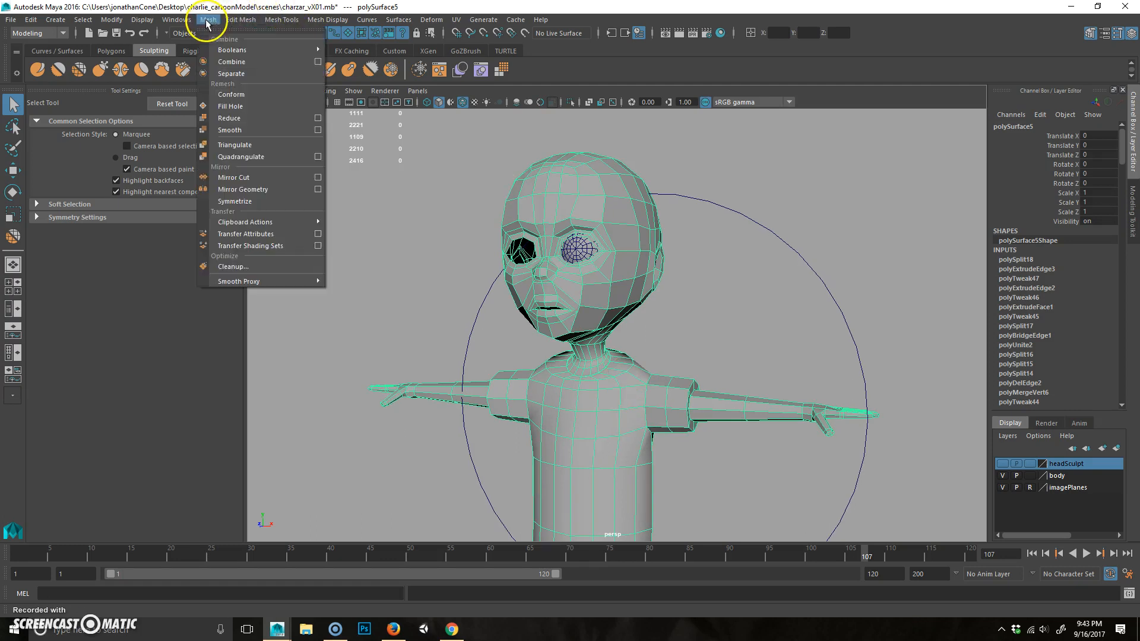
pyautogui.click(240, 267)
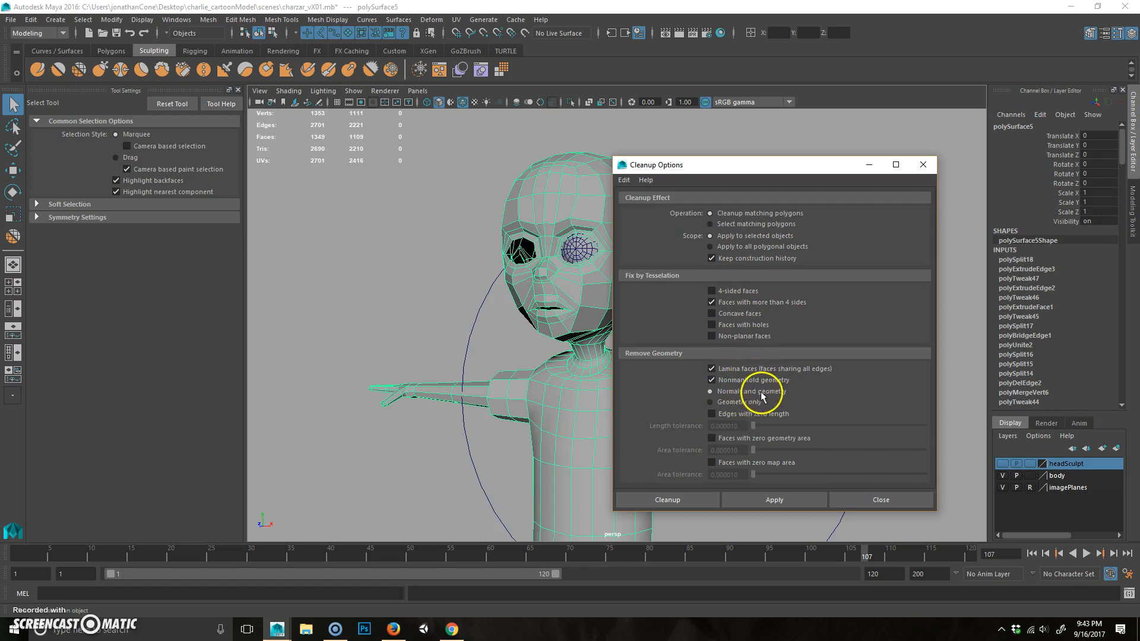
pyautogui.click(692, 501)
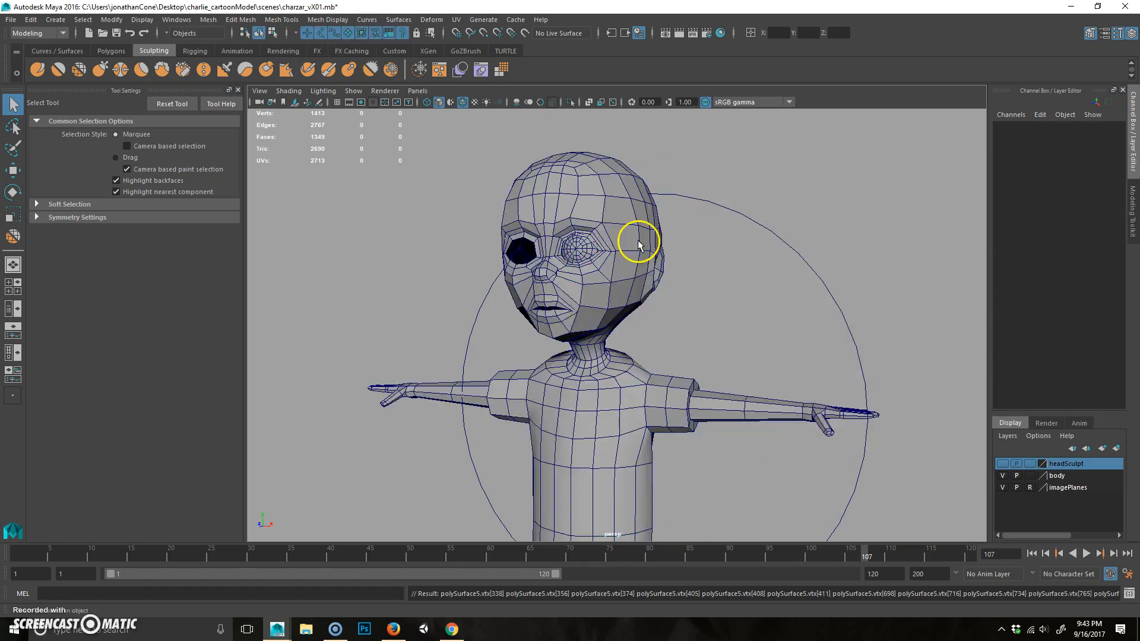
# Reactivate the Relax sculpting tool on the cleaned mesh and even out the forehead's topology with brush strokes, undoing the first stroke.
pyautogui.click(79, 68)
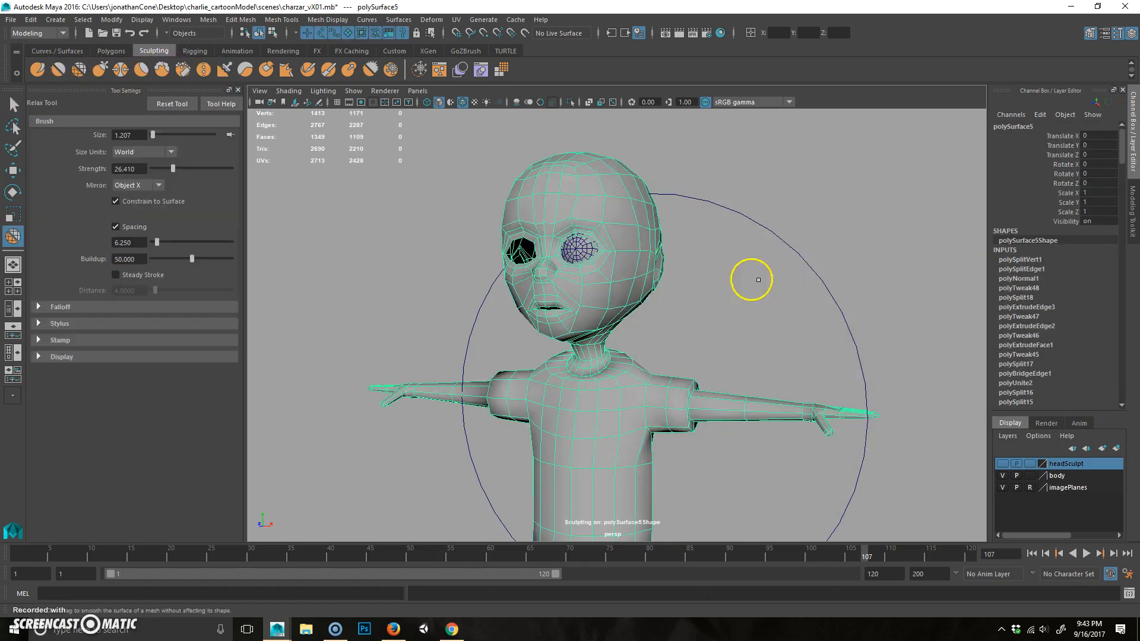
pyautogui.scroll(3, 705, 239)
pyautogui.keyDown('alt'); pyautogui.moveTo(705, 239); pyautogui.dragTo(748, 409, button='middle'); pyautogui.keyUp('alt')
pyautogui.keyDown('alt'); pyautogui.moveTo(647, 315); pyautogui.dragTo(693, 351); pyautogui.keyUp('alt')
pyautogui.moveTo(693, 299)
pyautogui.mouseDown()
pyautogui.moveTo(682, 267)
pyautogui.moveTo(667, 264)
pyautogui.moveTo(641, 311)
pyautogui.moveTo(688, 303)
pyautogui.mouseUp()
pyautogui.hotkey('ctrl', 'z')
pyautogui.moveTo(614, 282); pyautogui.dragTo(643, 237)
pyautogui.keyDown('alt'); pyautogui.moveTo(743, 315); pyautogui.dragTo(683, 331); pyautogui.keyUp('alt')
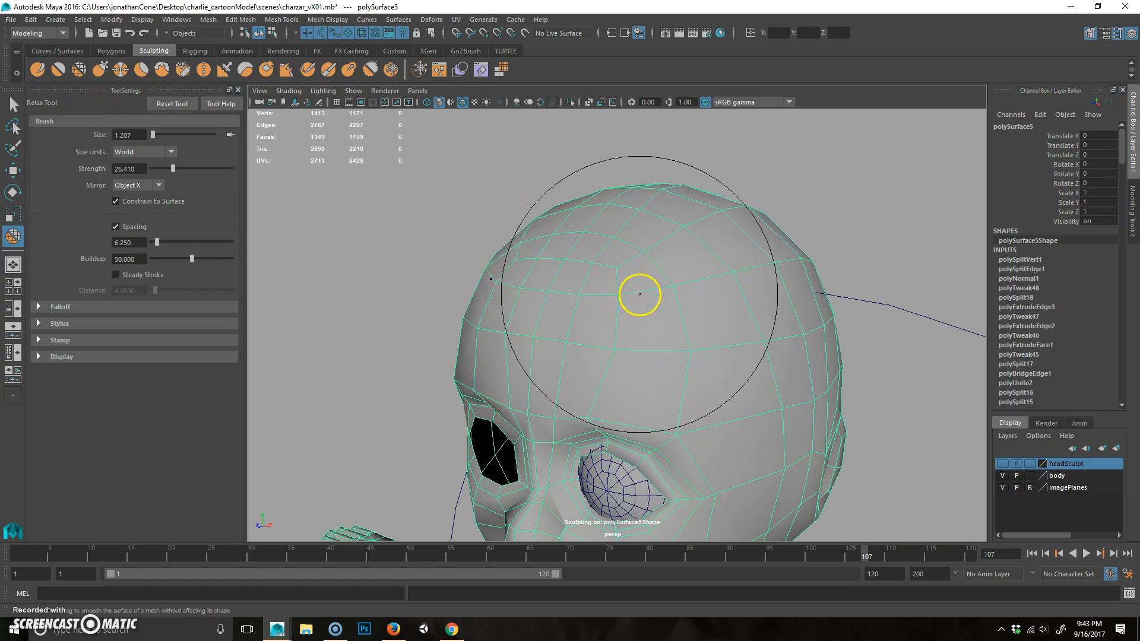
# Undo the last Relax stroke and continue relaxing the mesh across the crown and around to the back of the head.
pyautogui.keyDown('alt'); pyautogui.moveTo(730, 323); pyautogui.dragTo(754, 357); pyautogui.keyUp('alt')
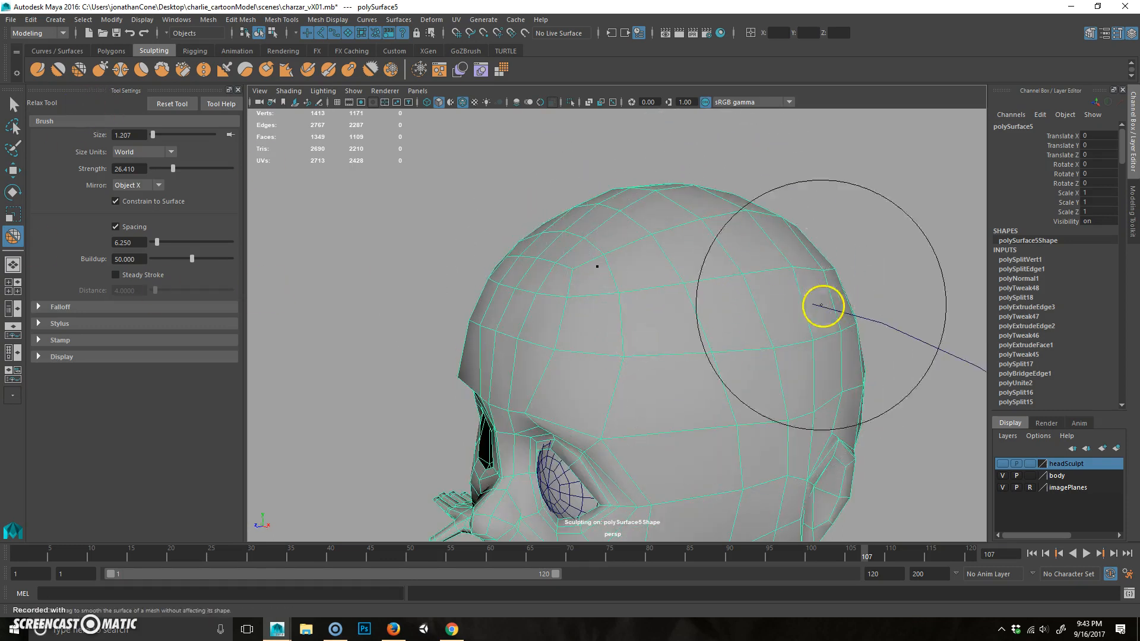
pyautogui.keyDown('alt'); pyautogui.moveTo(822, 305); pyautogui.dragTo(671, 196); pyautogui.keyUp('alt')
pyautogui.hotkey('ctrl', 'z')
pyautogui.keyDown('alt'); pyautogui.moveTo(687, 319); pyautogui.dragTo(687, 199, button='right'); pyautogui.keyUp('alt')
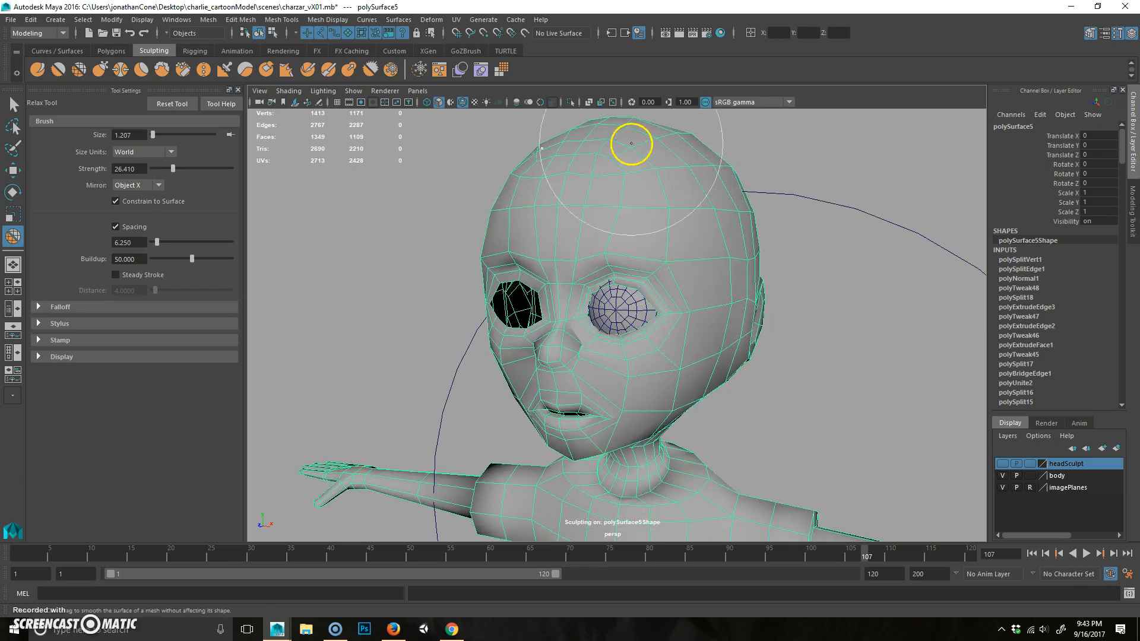
pyautogui.keyDown('alt'); pyautogui.moveTo(678, 188); pyautogui.dragTo(608, 164); pyautogui.keyUp('alt')
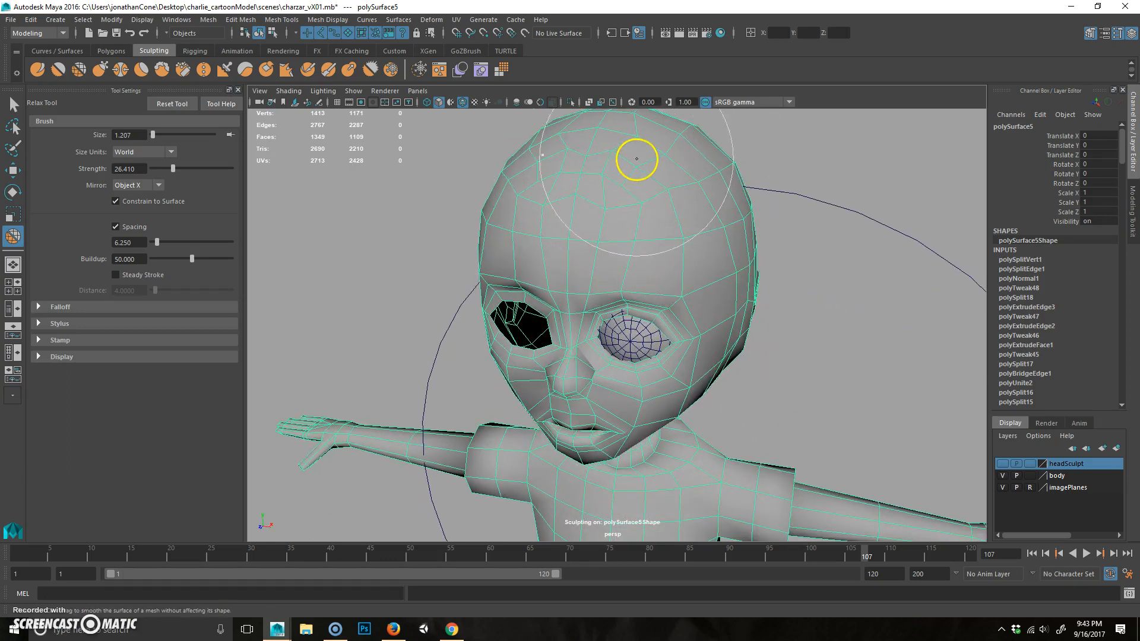
pyautogui.keyDown('alt'); pyautogui.moveTo(754, 368); pyautogui.dragTo(629, 344); pyautogui.keyUp('alt')
pyautogui.keyDown('alt'); pyautogui.moveTo(713, 178); pyautogui.dragTo(784, 285); pyautogui.keyUp('alt')
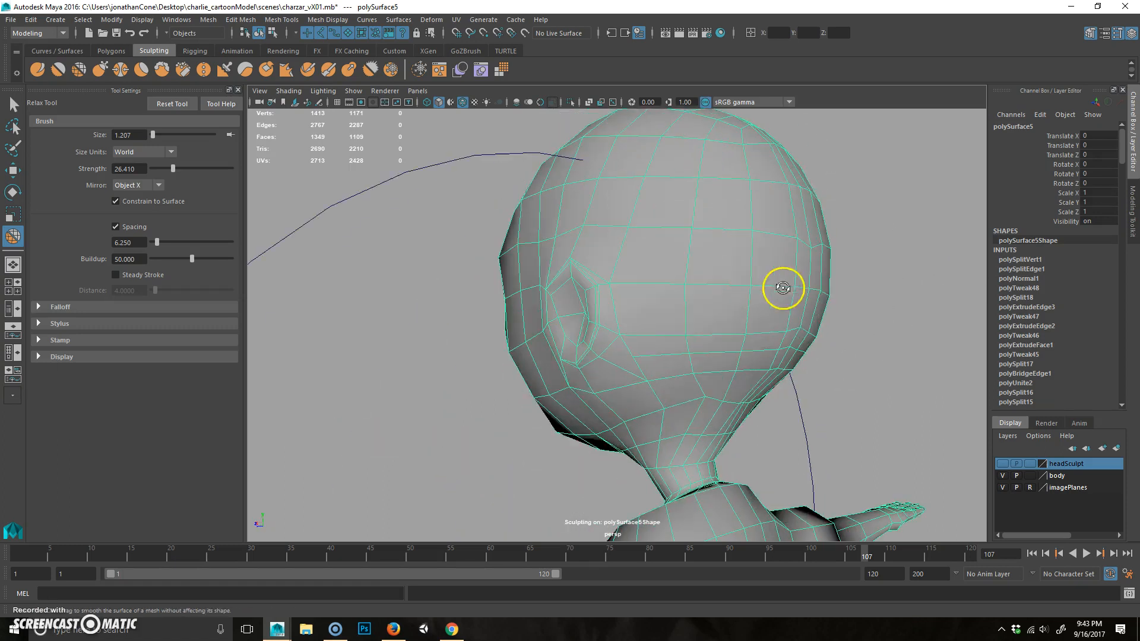
pyautogui.moveTo(718, 422)
pyautogui.keyDown('alt'); pyautogui.mouseDown()
pyautogui.moveTo(789, 387)
pyautogui.moveTo(680, 385)
pyautogui.moveTo(580, 352)
pyautogui.moveTo(667, 399)
pyautogui.moveTo(554, 326)
pyautogui.mouseUp(); pyautogui.keyUp('alt')
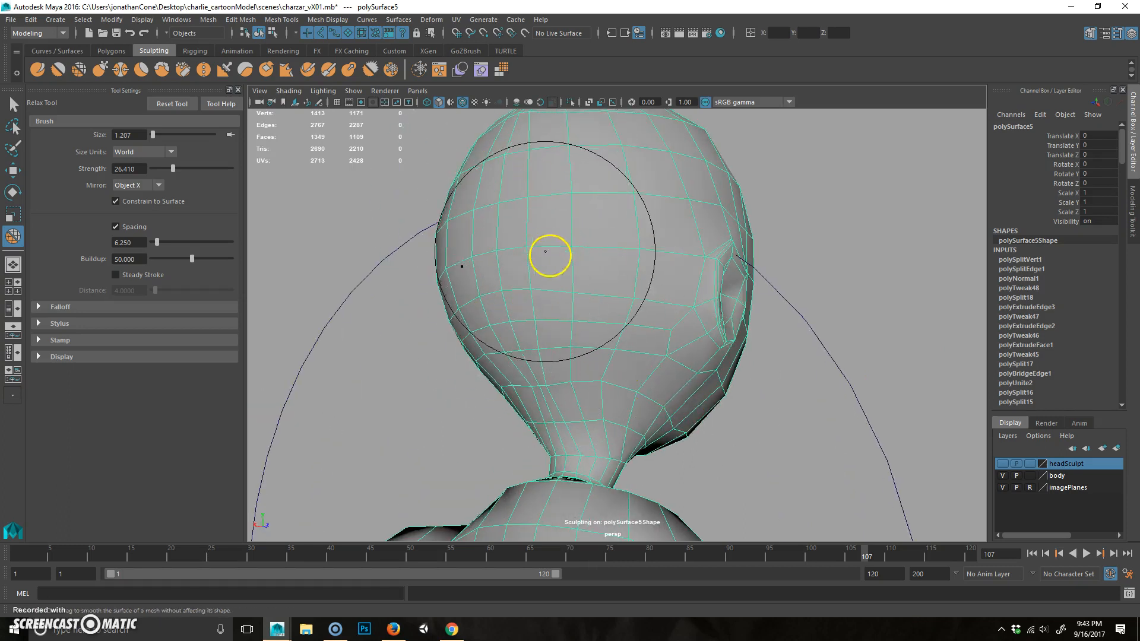